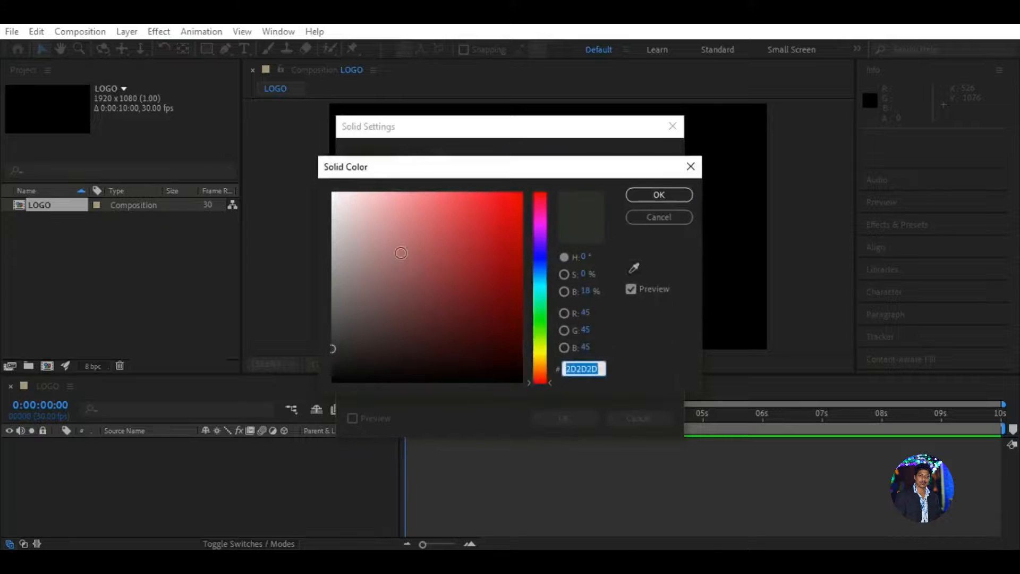
- Set the new solid's color to 000000 and create it as the BG layer
text(000000)
click(661, 194)
click(571, 418)
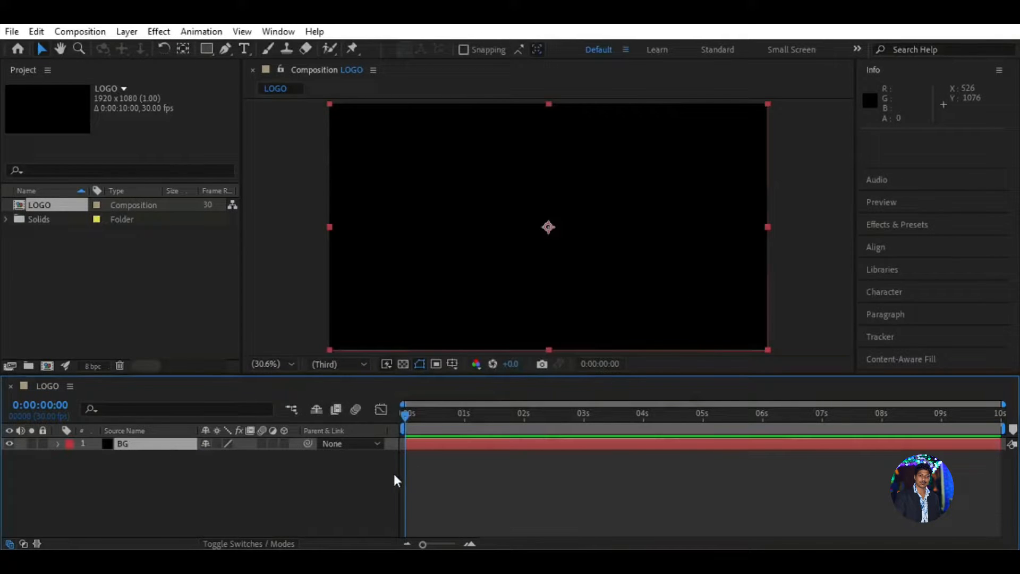
click(364, 484)
- Find the Grid effect and apply it to the BG layer
click(171, 445)
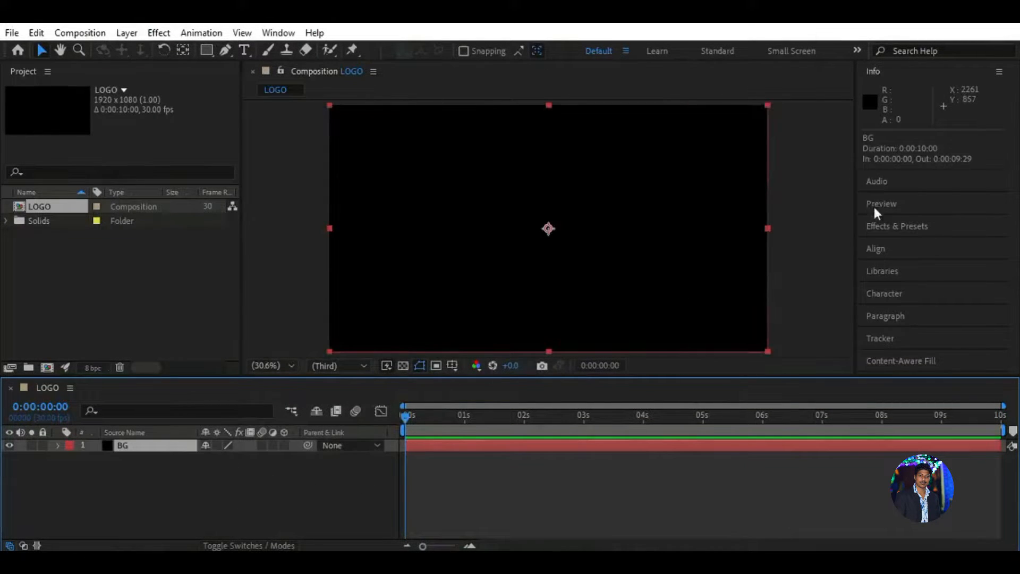
click(889, 227)
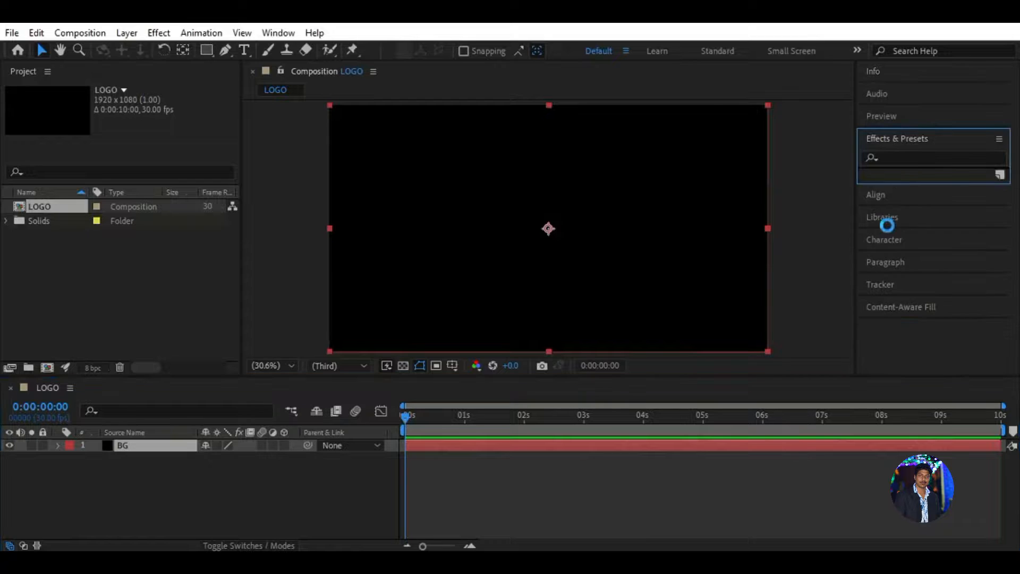
click(905, 159)
text(Grid)
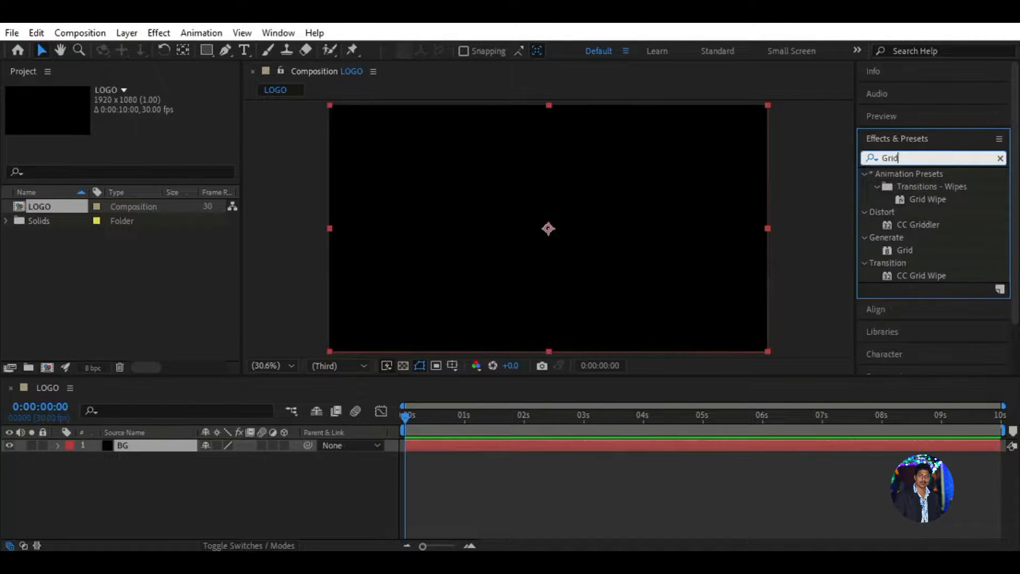
drag(905, 250, 625, 256)
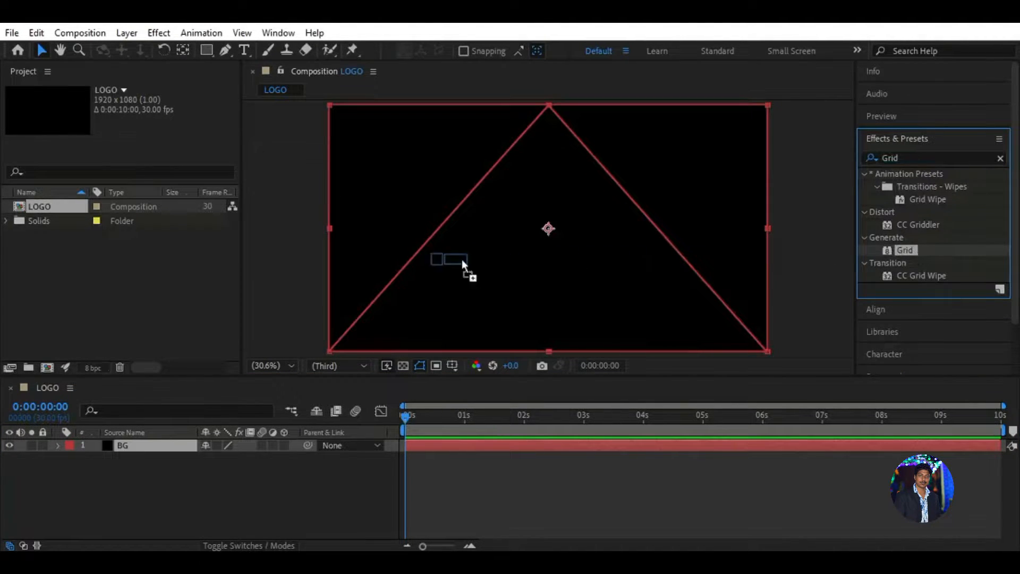
drag(462, 261, 465, 261)
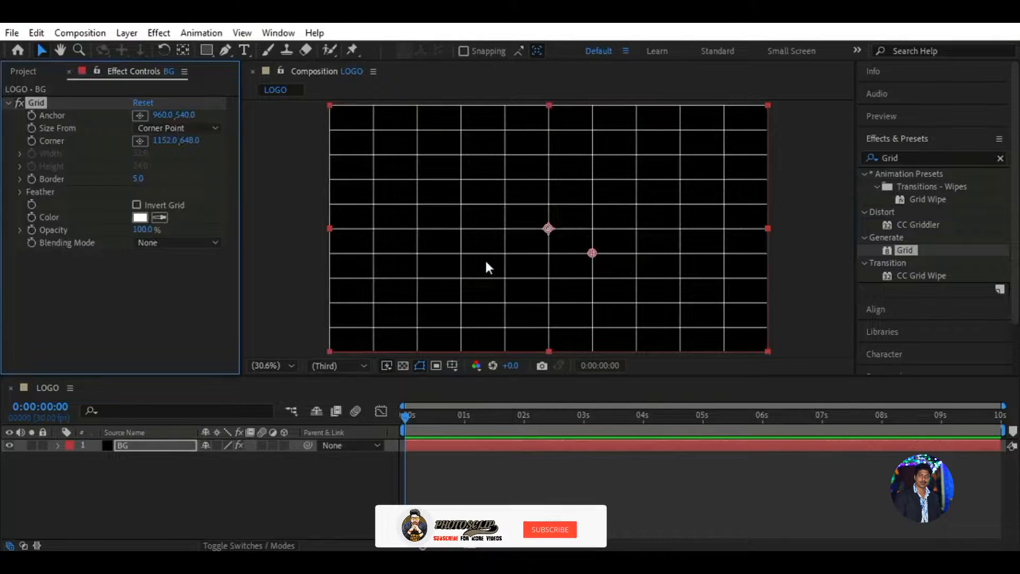
- Size the grid from the Width Slider and set its width to 20
click(196, 127)
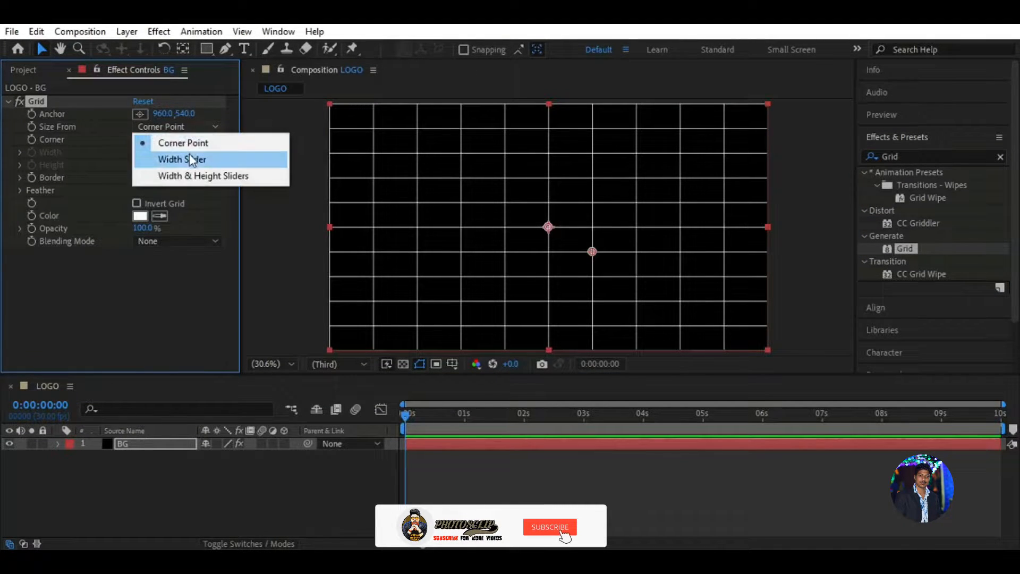
click(189, 156)
click(139, 152)
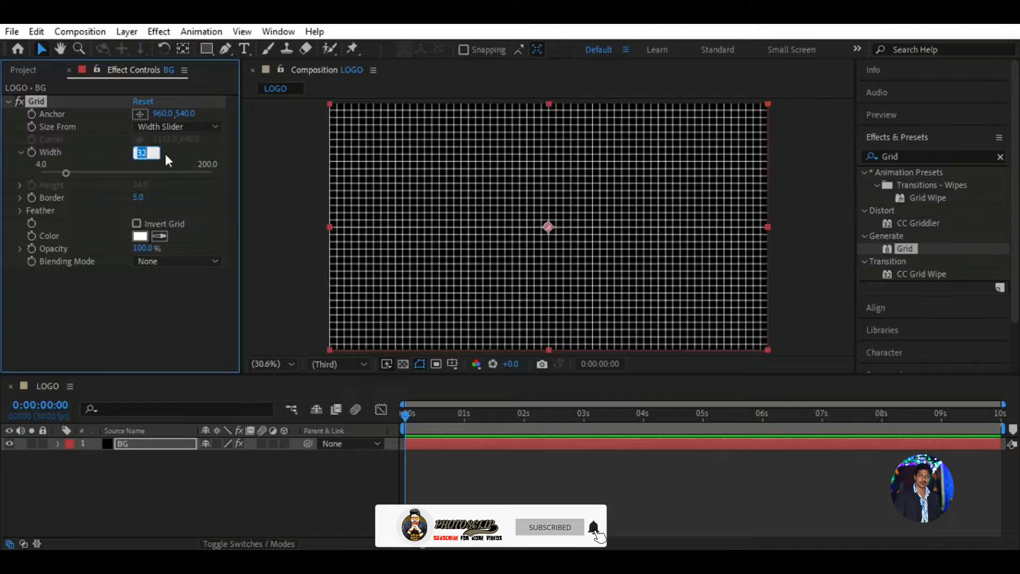
text(20)
key(Return)
- Set the grid's border to 19 and invert the grid
click(138, 197)
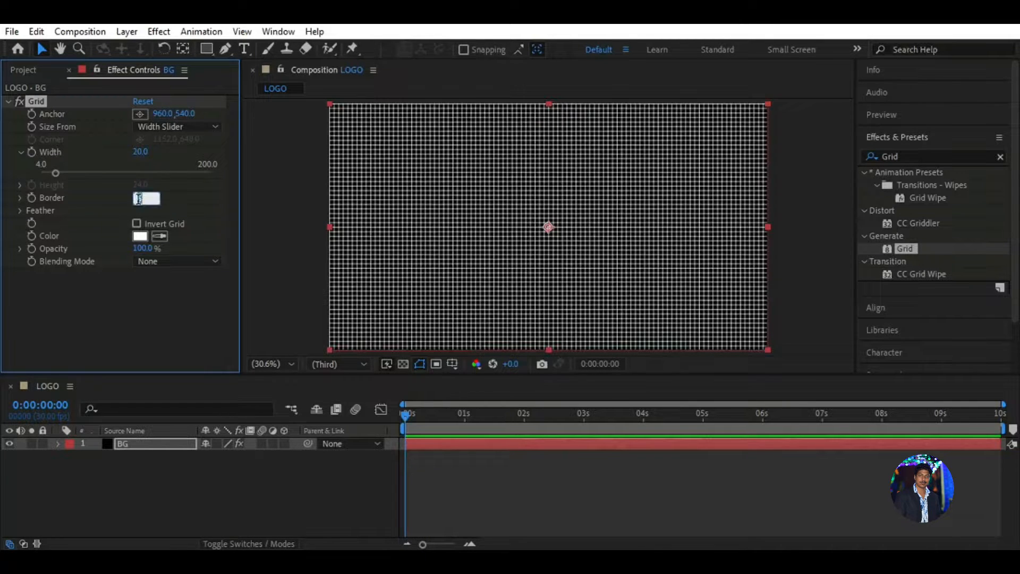
text(19)
key(Return)
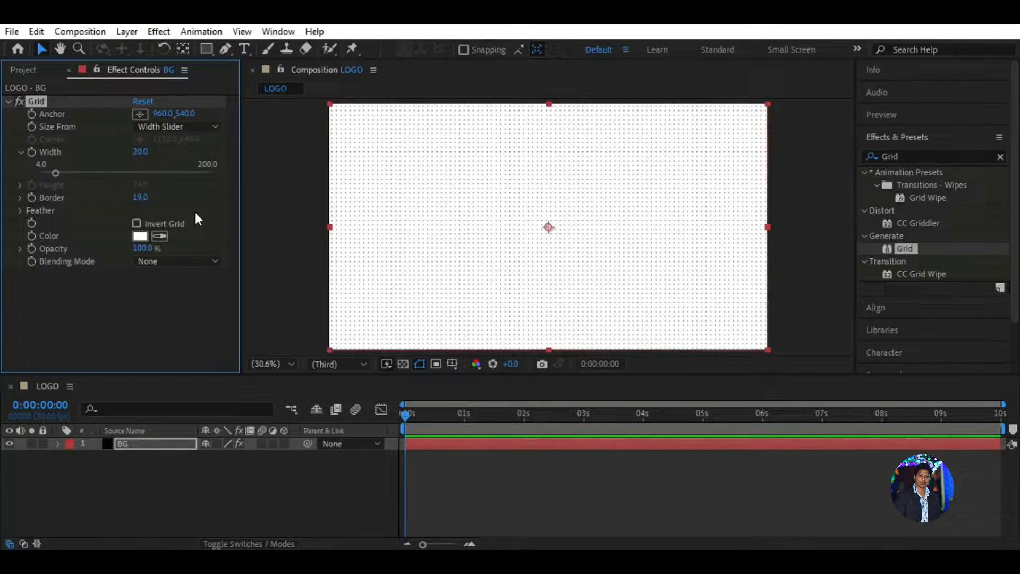
click(137, 224)
click(158, 289)
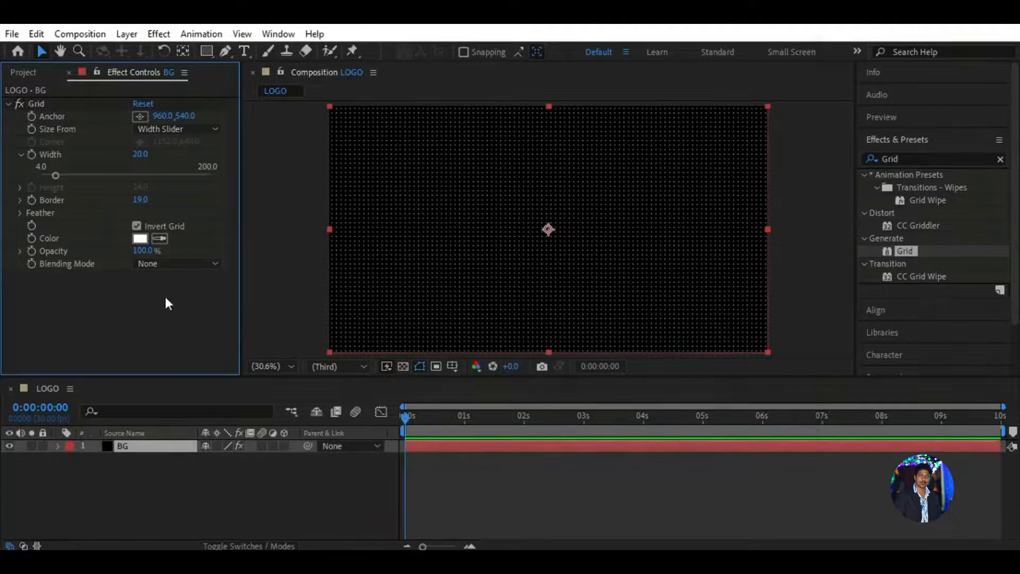
- Apply the Turbulent Displace effect to the BG layer and set its Pinning to None
click(872, 160)
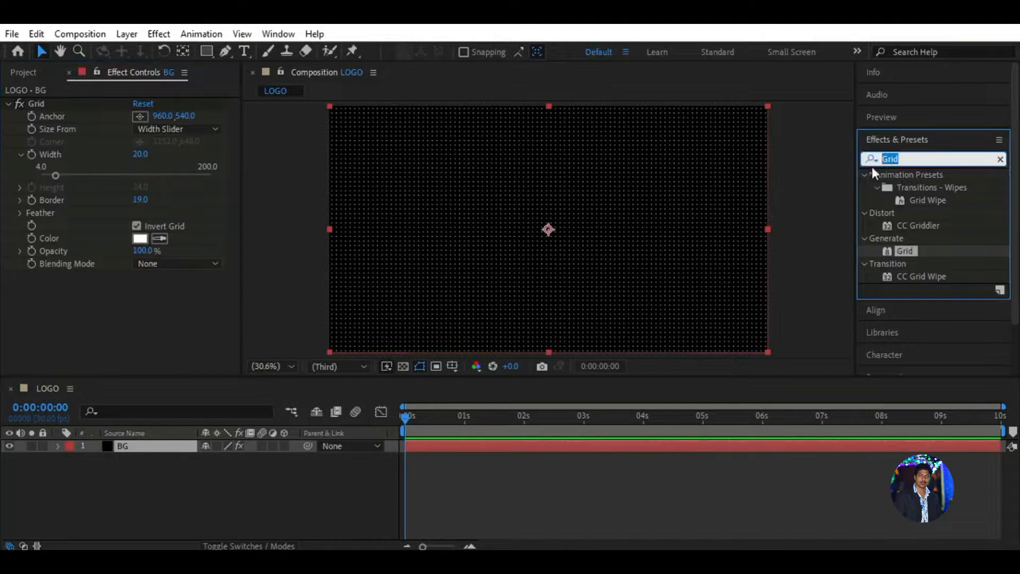
text(Dis)
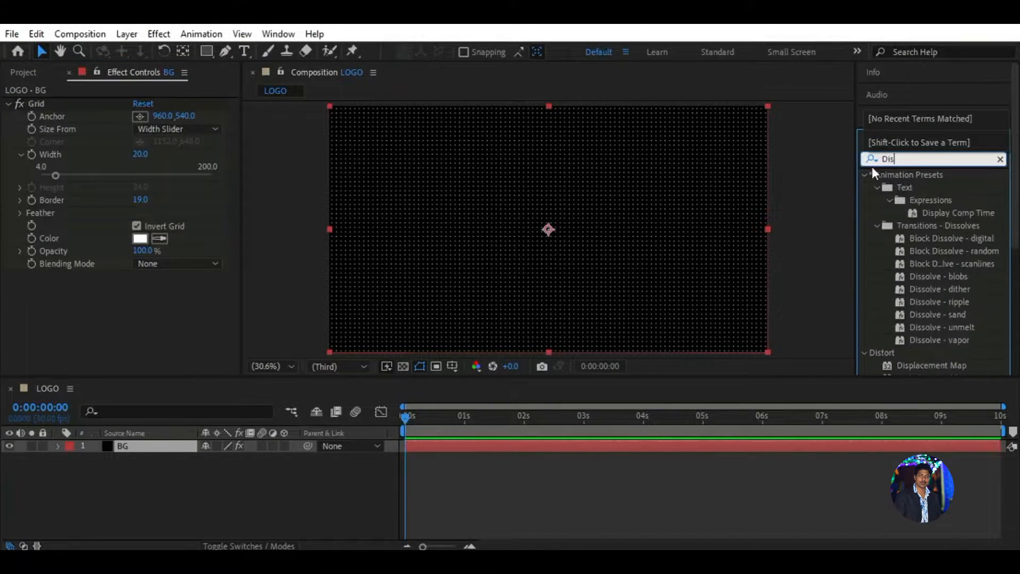
text(p)
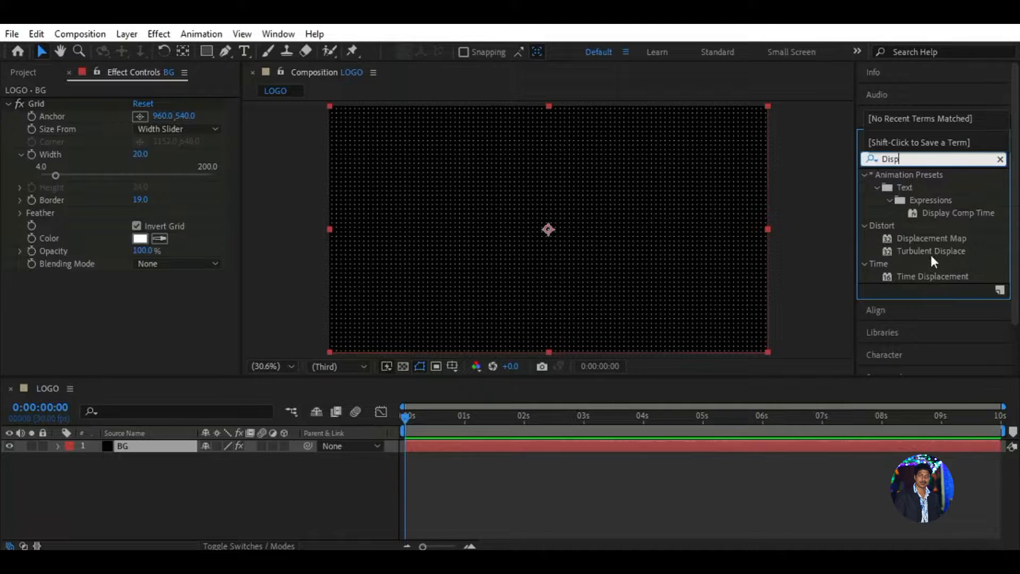
drag(929, 252, 425, 292)
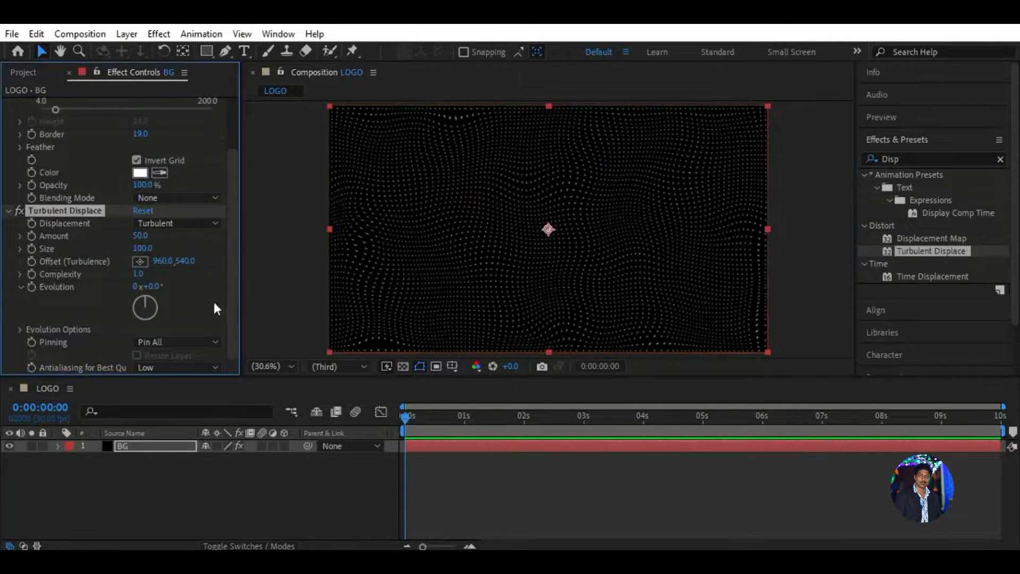
click(196, 340)
click(174, 85)
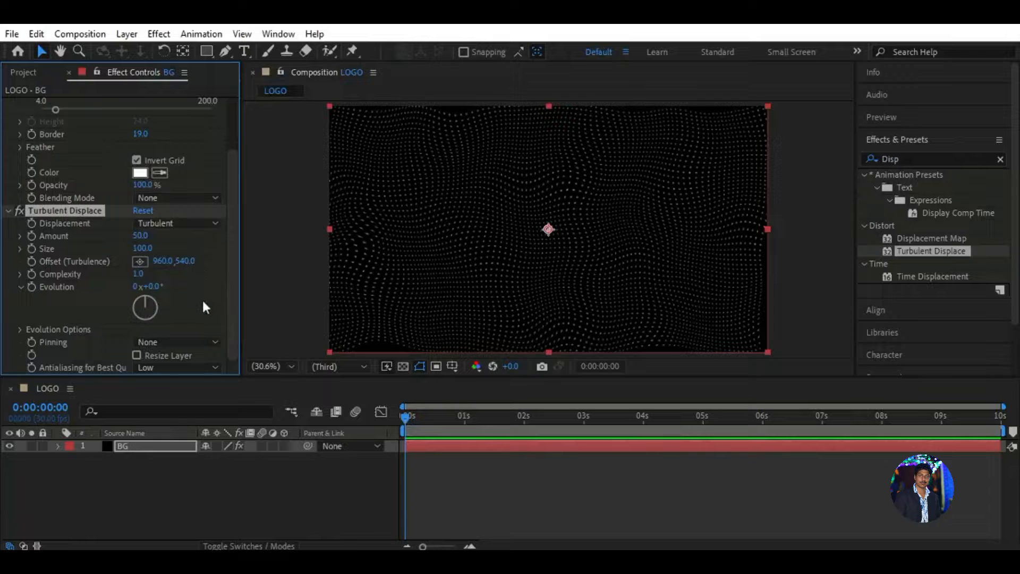
- Enlarge the BG solid to a width of 2680 px with its aspect ratio locked to 16:9
click(164, 447)
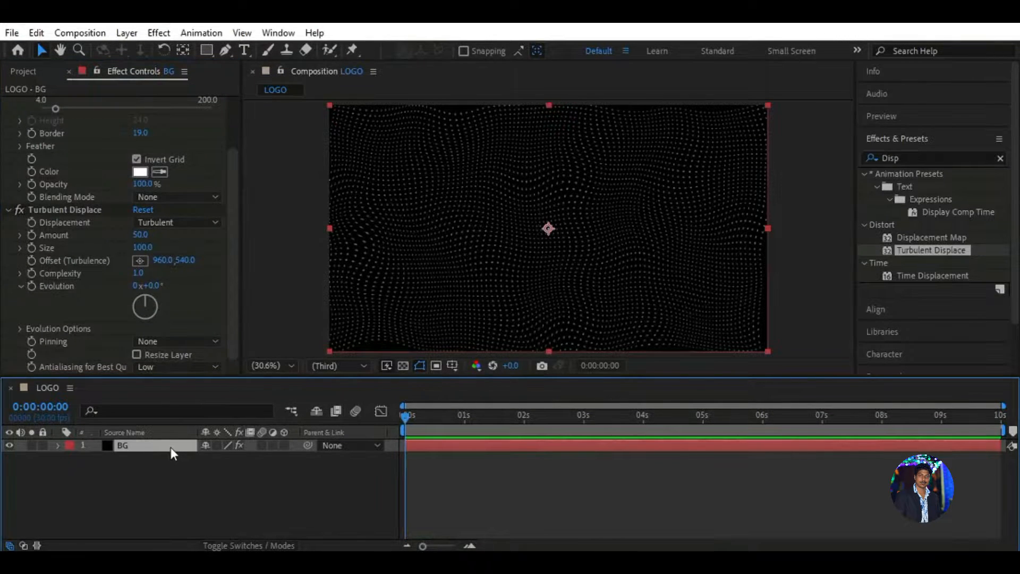
key(ctrl+shift+y)
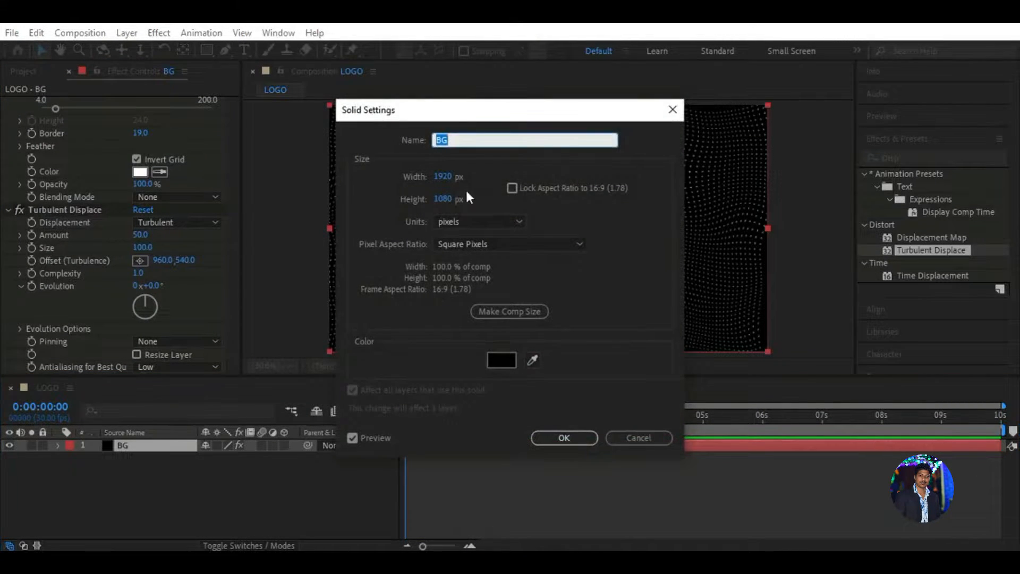
click(512, 187)
click(443, 177)
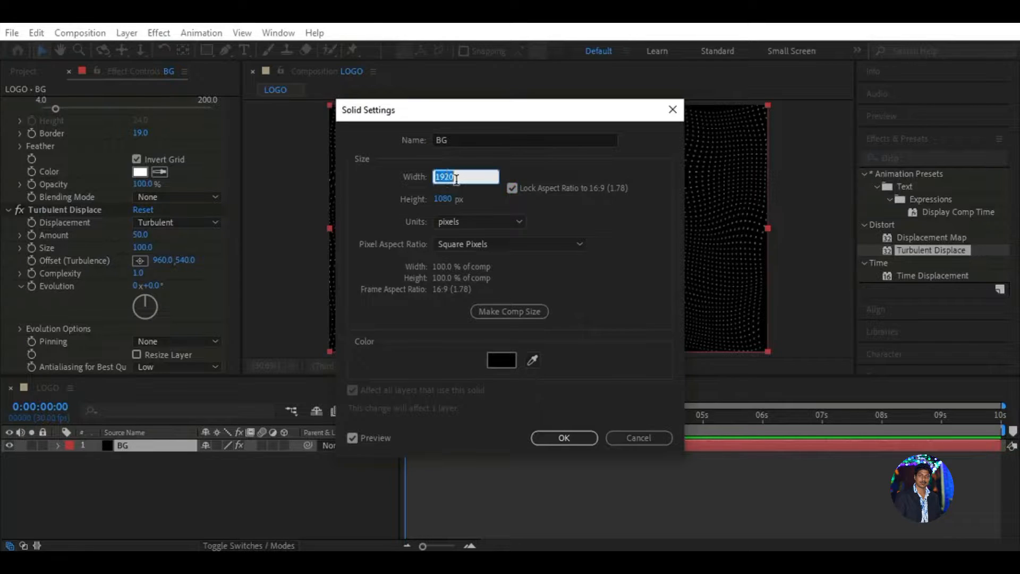
text(2680)
click(591, 210)
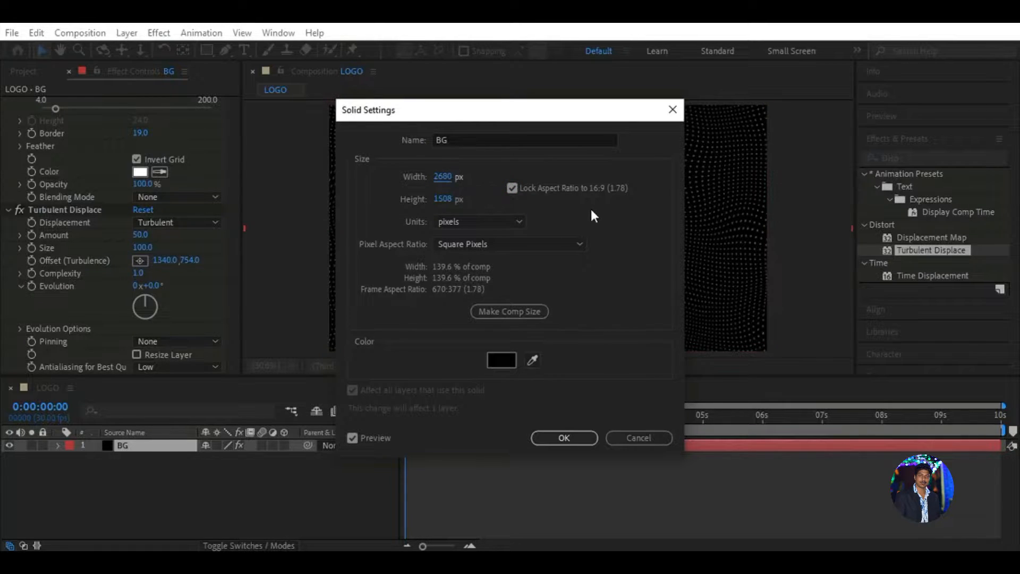
click(560, 435)
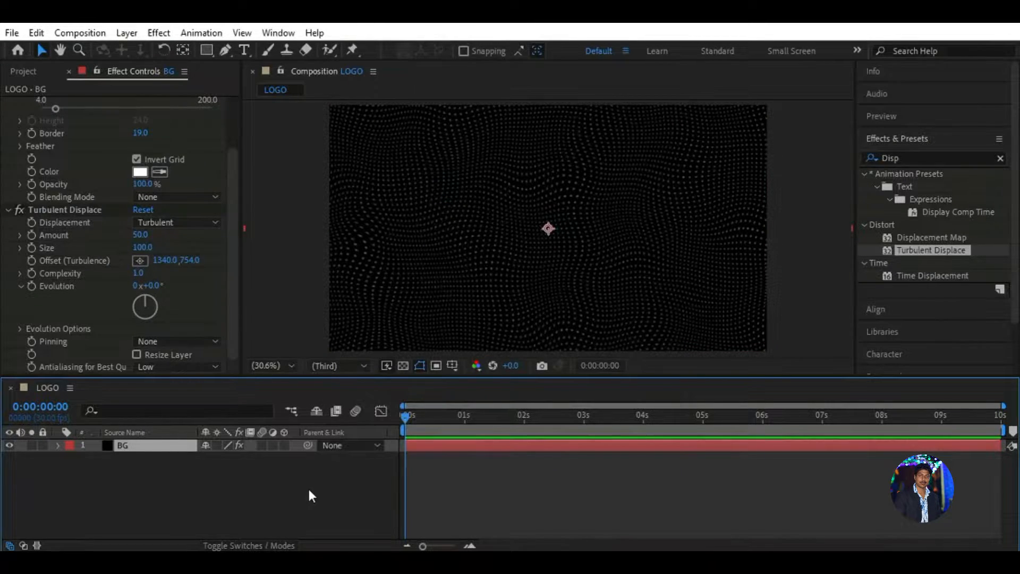
- Change the Grid effect's color on the BG layer to gray 747474
click(139, 170)
drag(346, 325, 328, 342)
drag(596, 369, 486, 365)
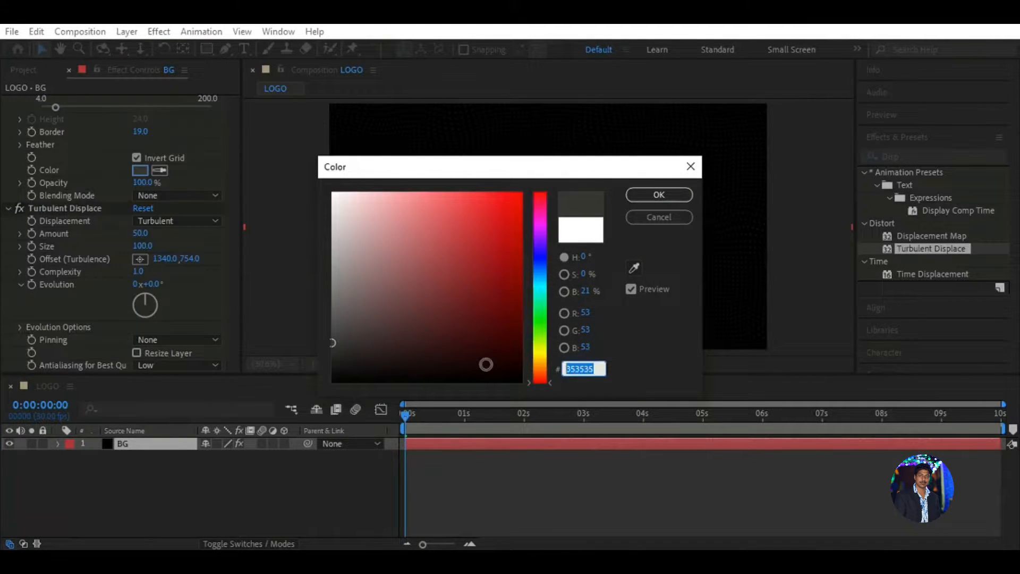
text(747474)
click(658, 195)
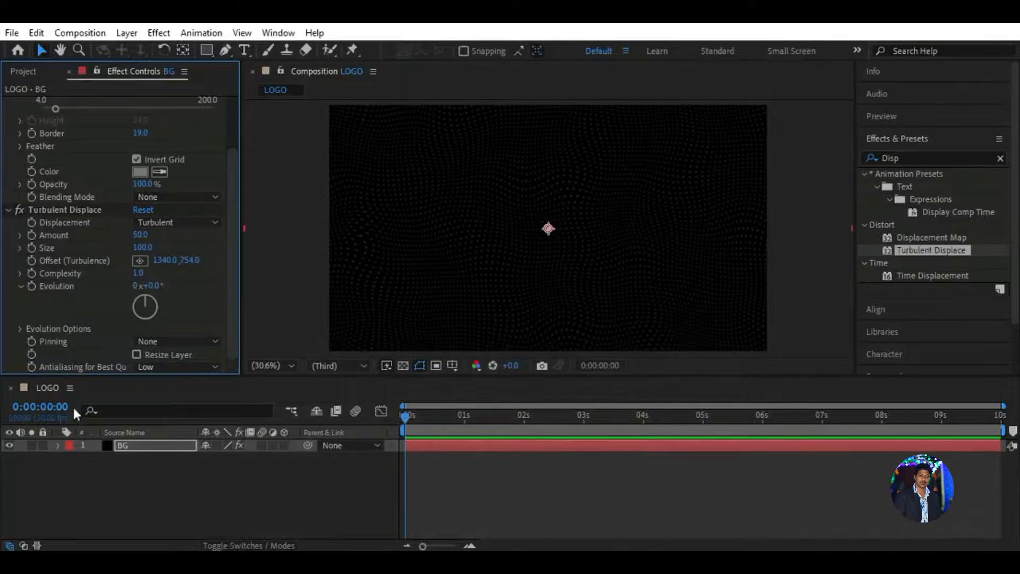
- Add the expression time*60 to Turbulent Displace's Evolution on the BG layer and preview the animation
alt+click(32, 285)
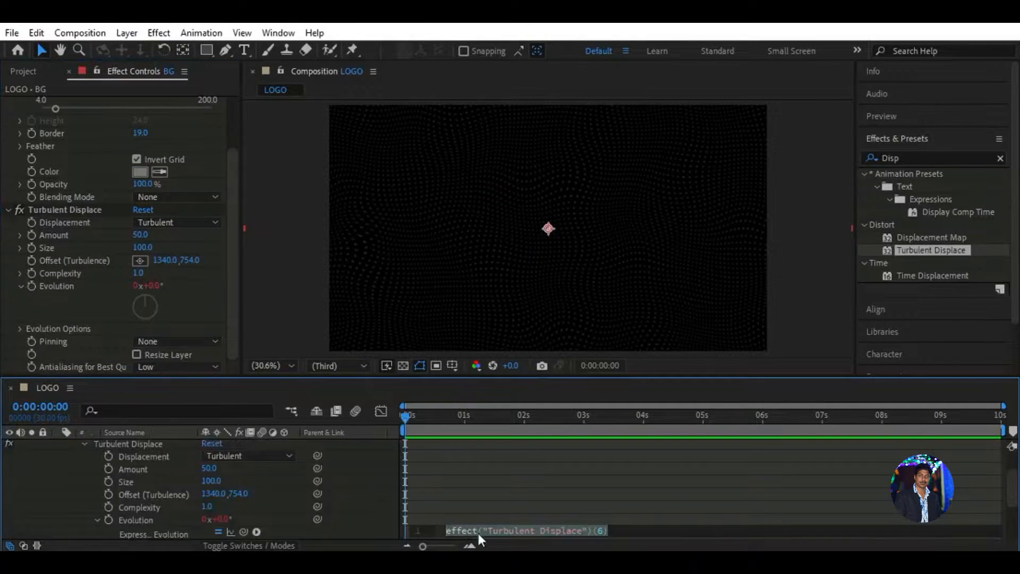
text(ti)
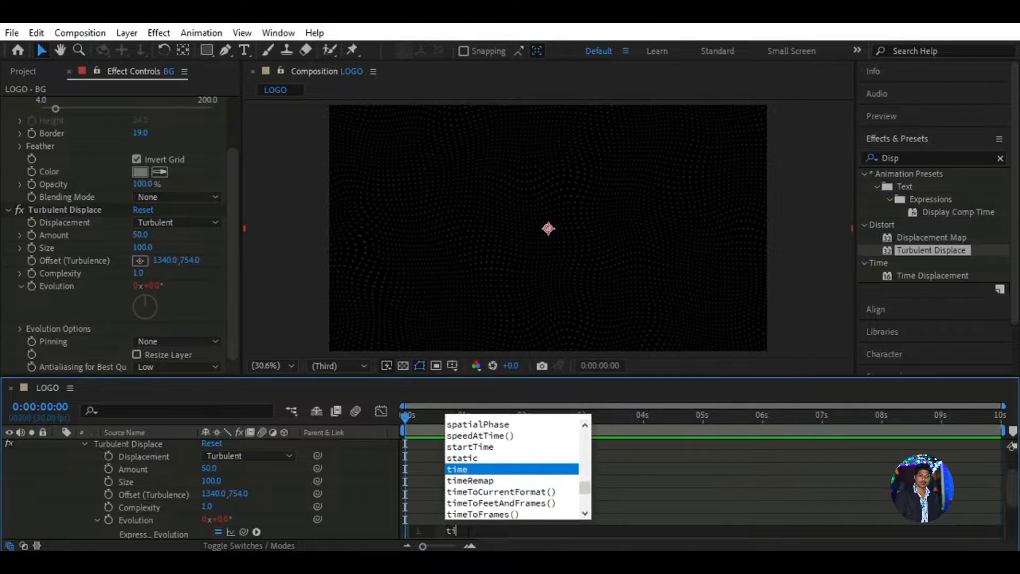
text(me)
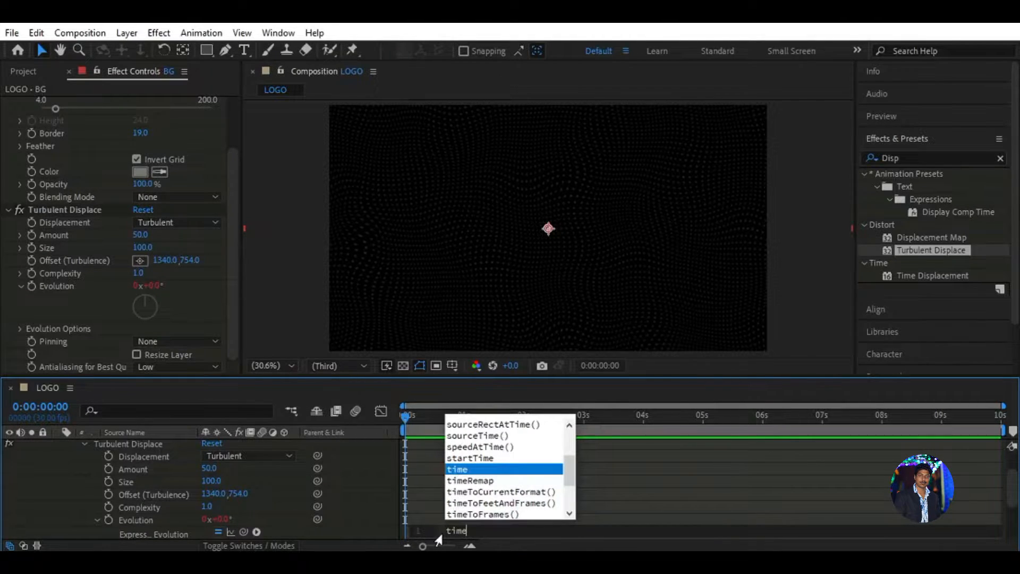
text(*)
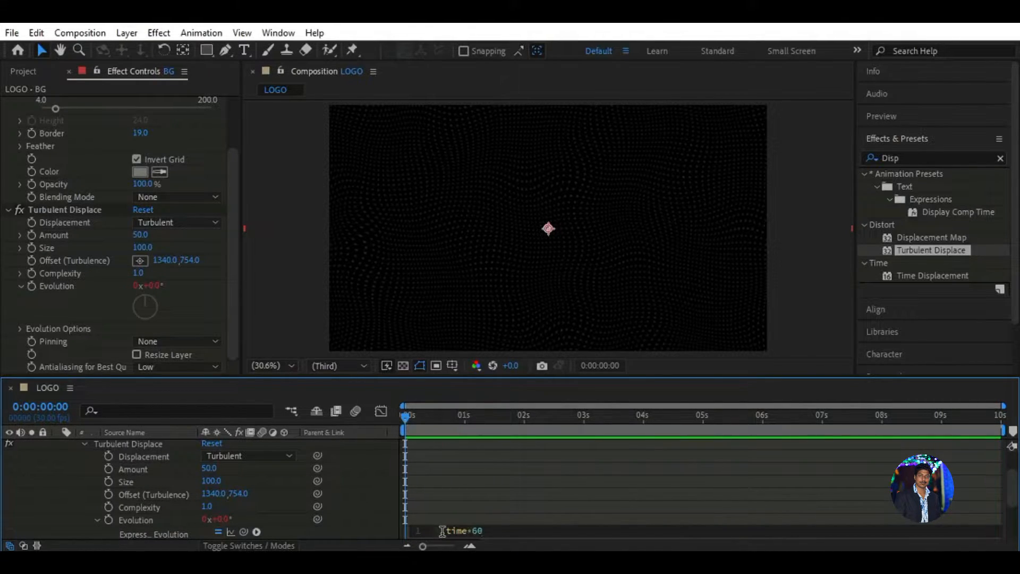
scroll(152, 508, up, 2)
click(122, 446)
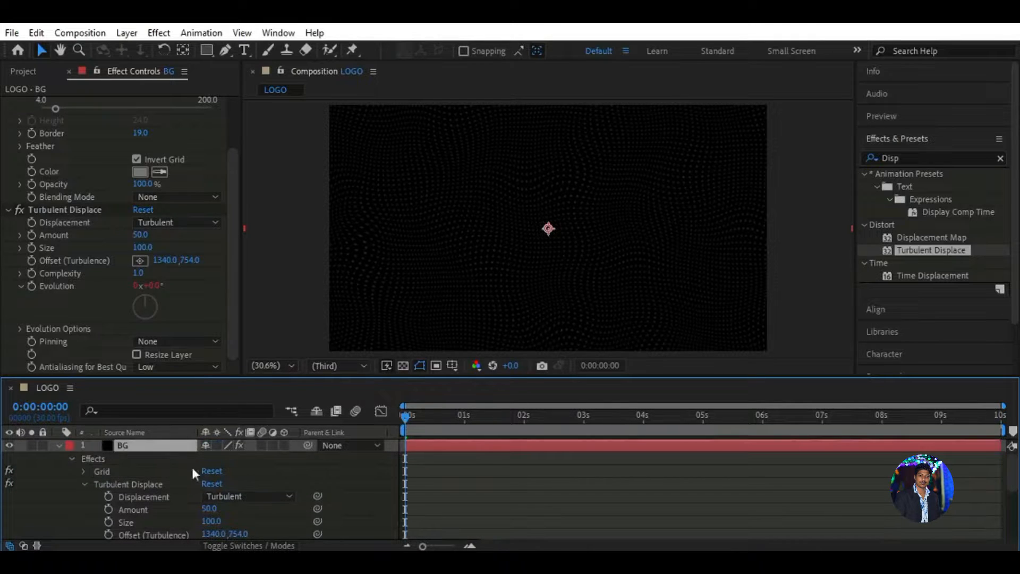
key(space)
key(space)
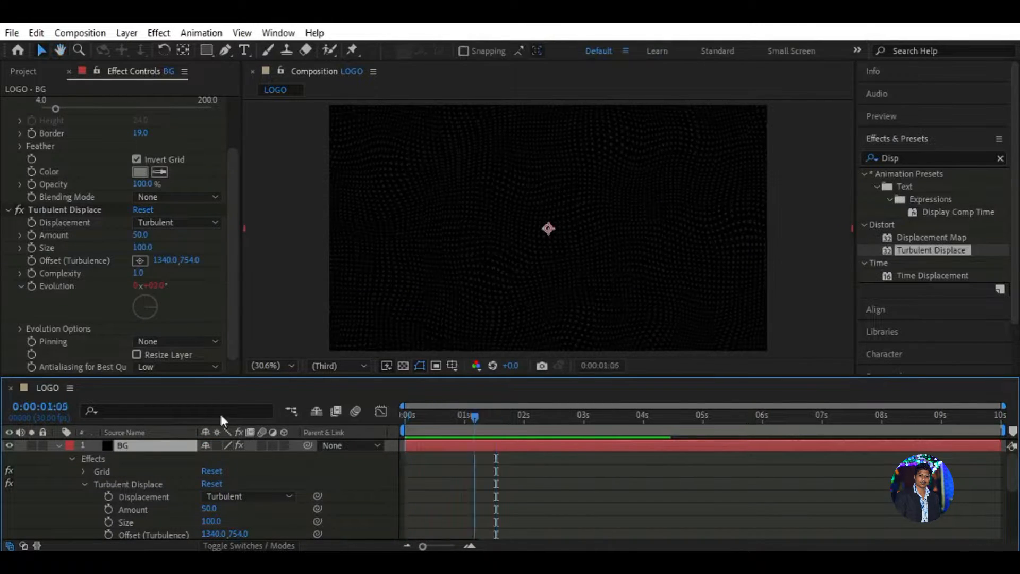
- Collapse the BG layer's properties and hide the layer
click(58, 445)
click(43, 458)
click(9, 445)
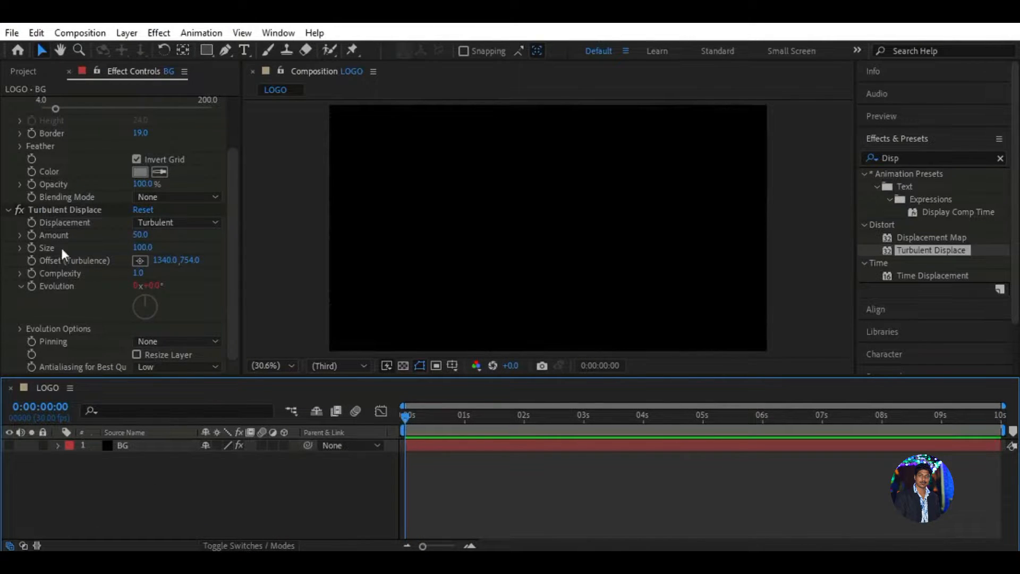
- Add a text layer reading BGMI near the middle of the composition
click(244, 50)
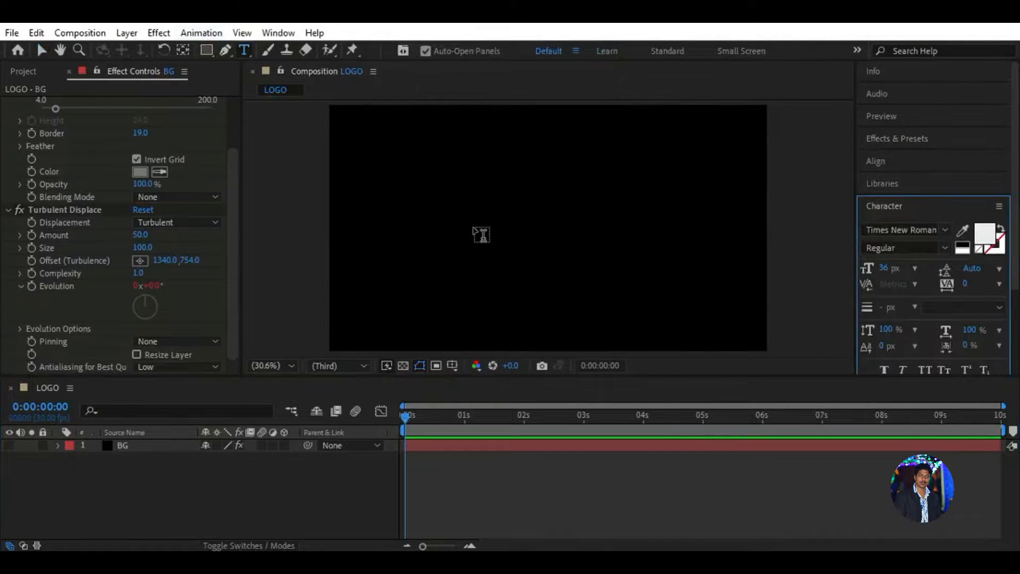
click(481, 234)
text(BGMI)
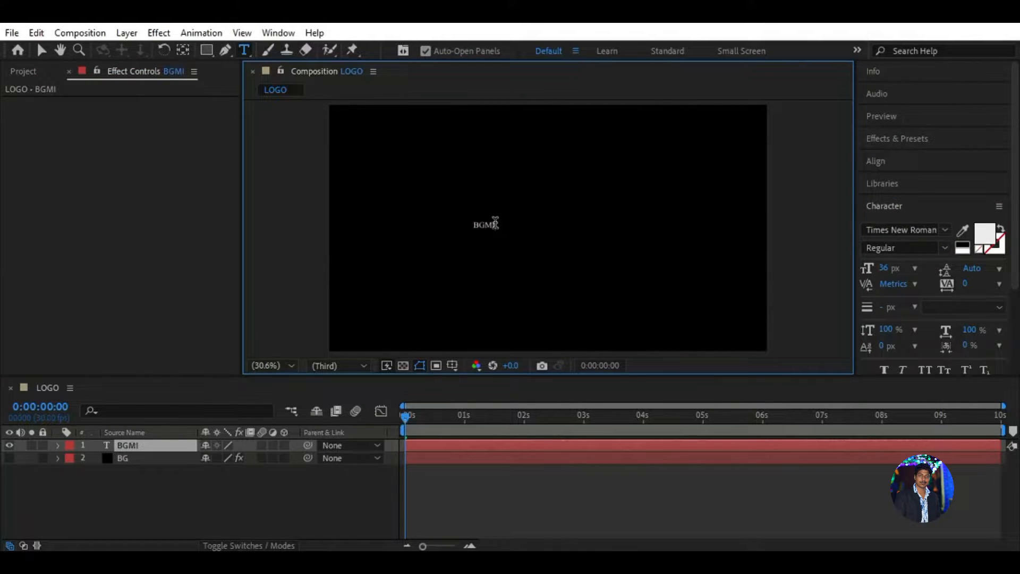
- Set the font size of the whole BGMI text to 72 px
key(ctrl+a)
click(915, 272)
click(913, 466)
click(915, 272)
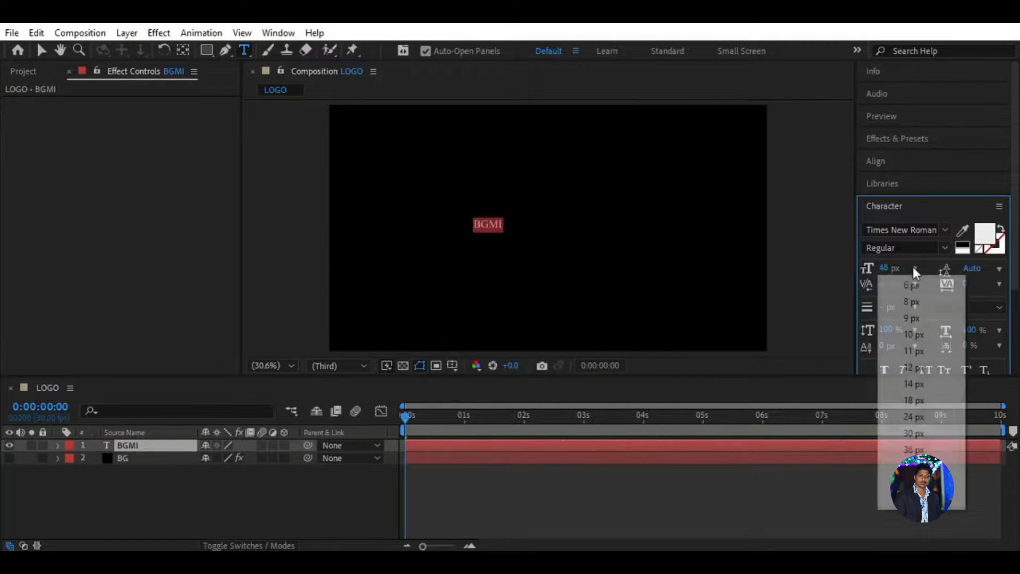
click(914, 499)
- Change the BGMI text's font to Mistral
click(944, 230)
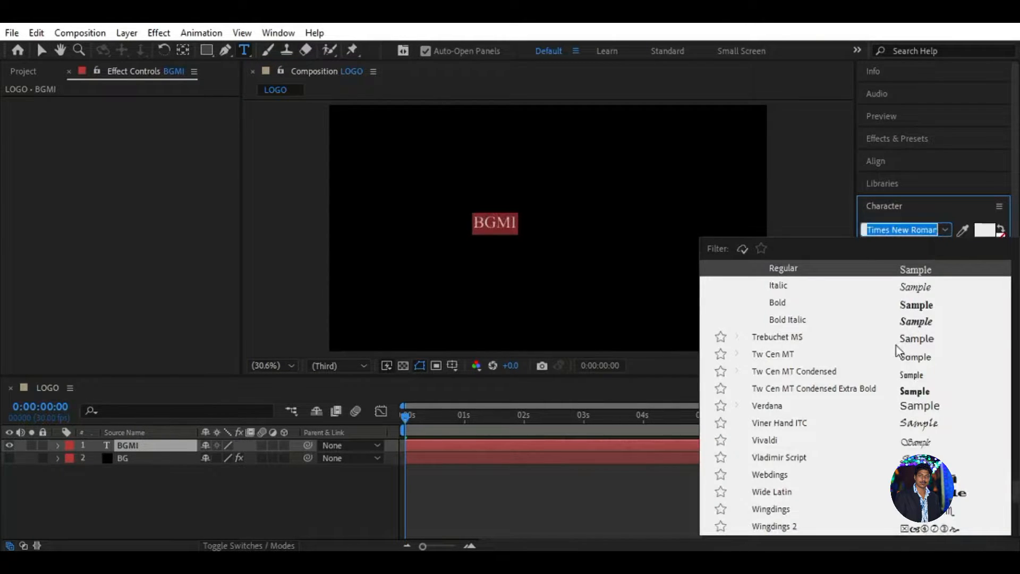
scroll(876, 372, up, 10)
click(809, 323)
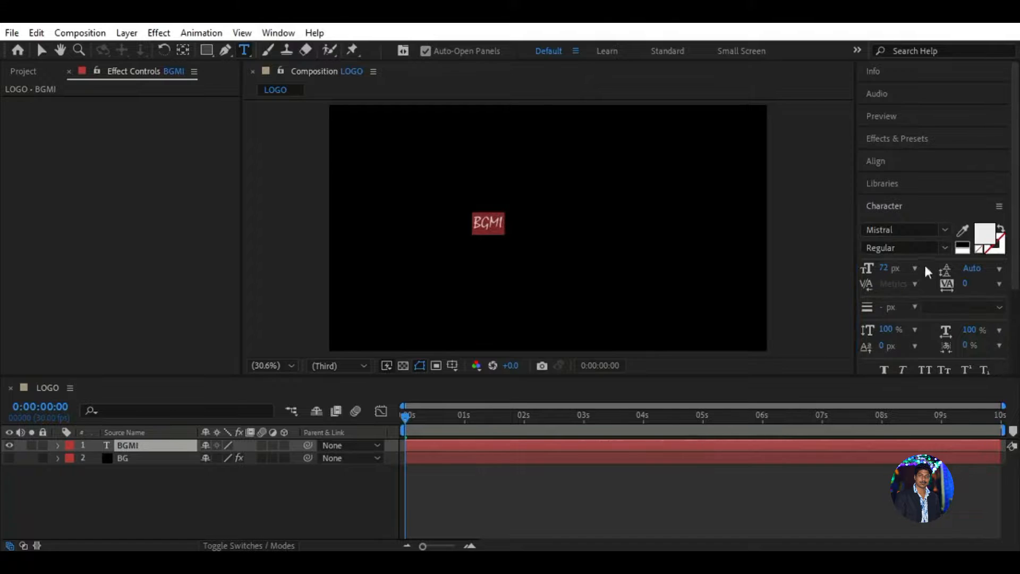
- Enlarge the BGMI text to 238 px and center it horizontally and vertically in the composition
drag(884, 268, 1002, 275)
drag(883, 272, 897, 273)
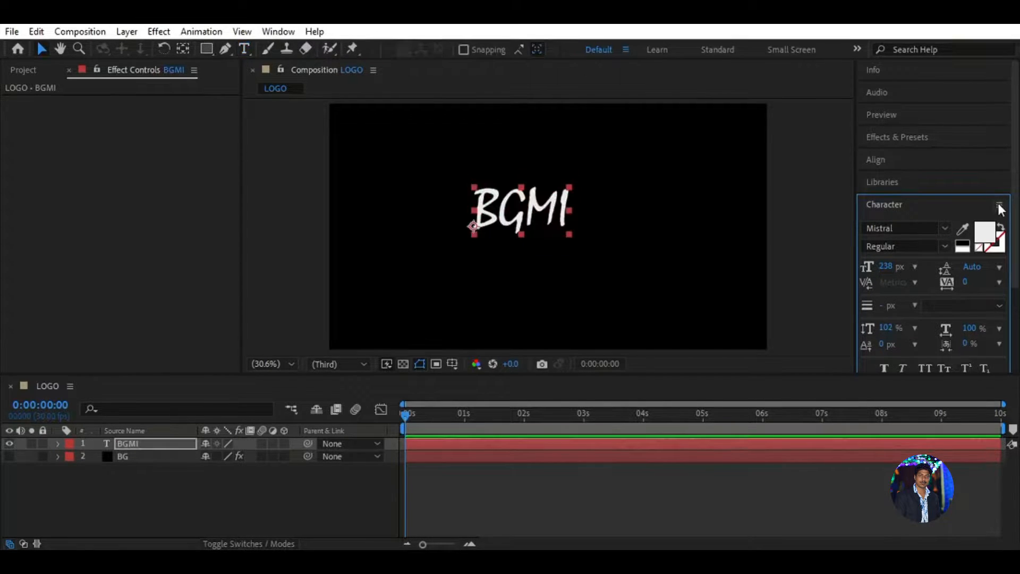
click(931, 159)
click(896, 197)
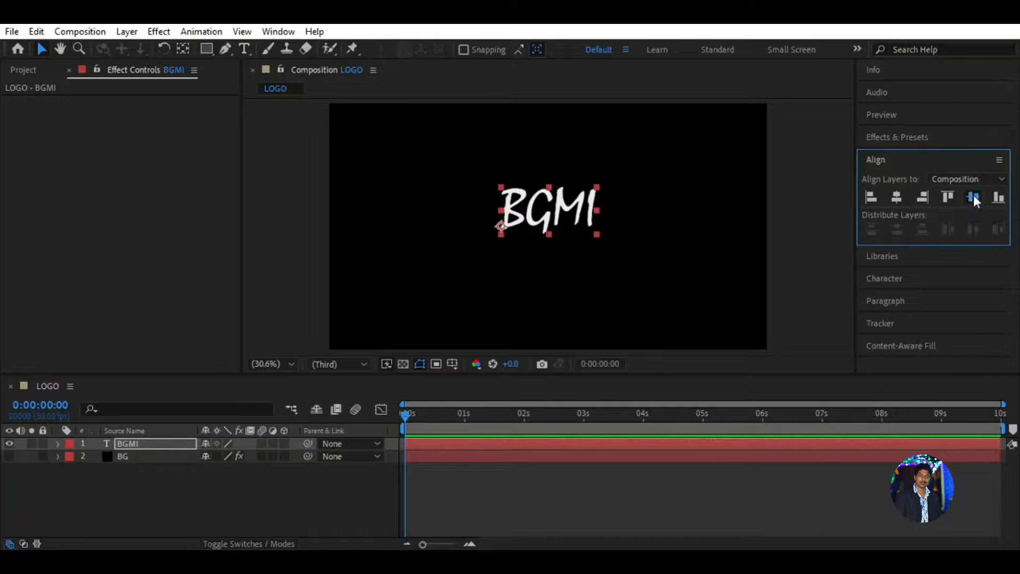
click(972, 197)
click(883, 162)
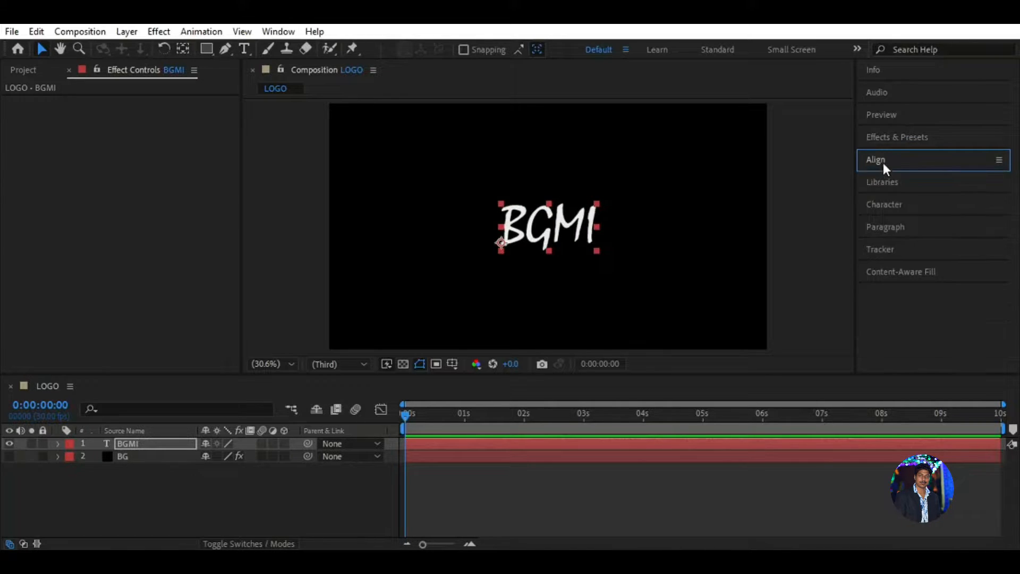
- Apply the Transform effect to the BGMI text layer and set its skew to -10
click(905, 137)
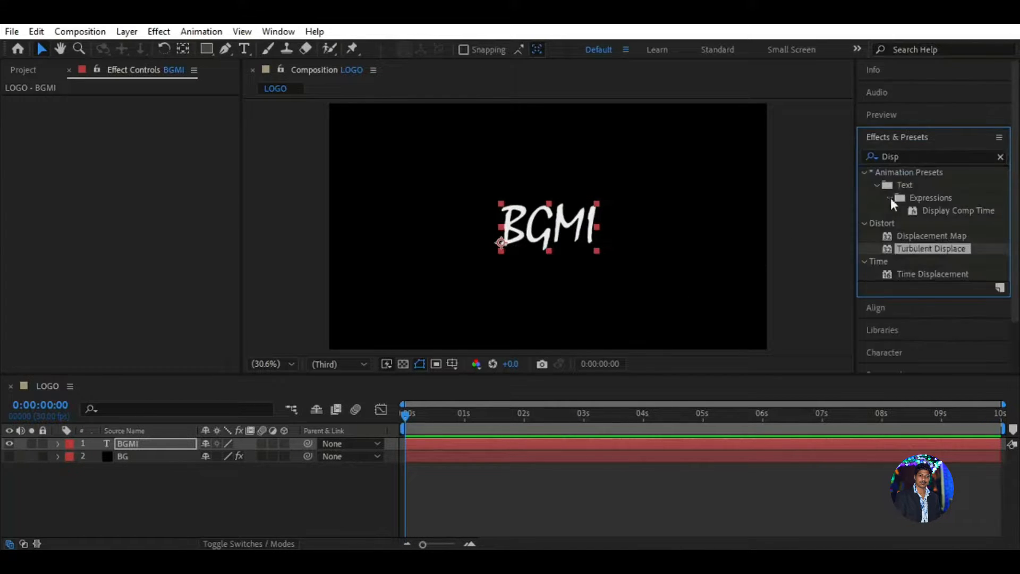
click(891, 156)
text(Tran)
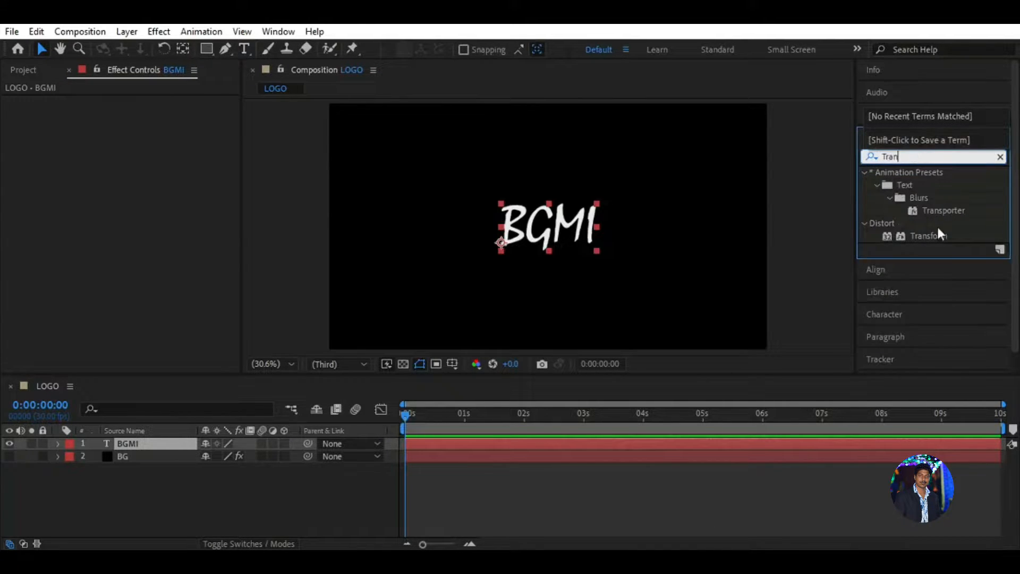
drag(930, 236, 540, 245)
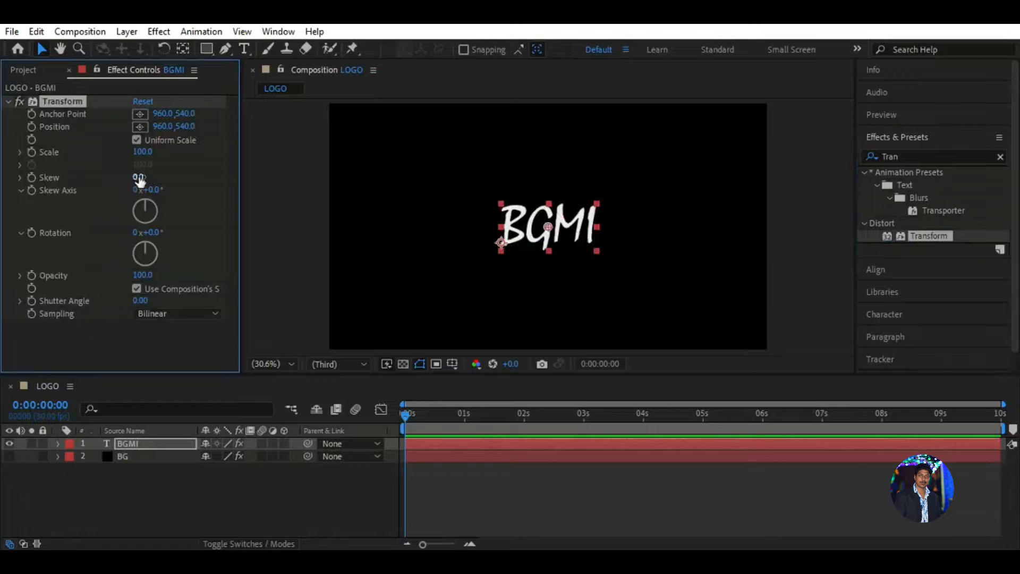
text(-10)
key(Return)
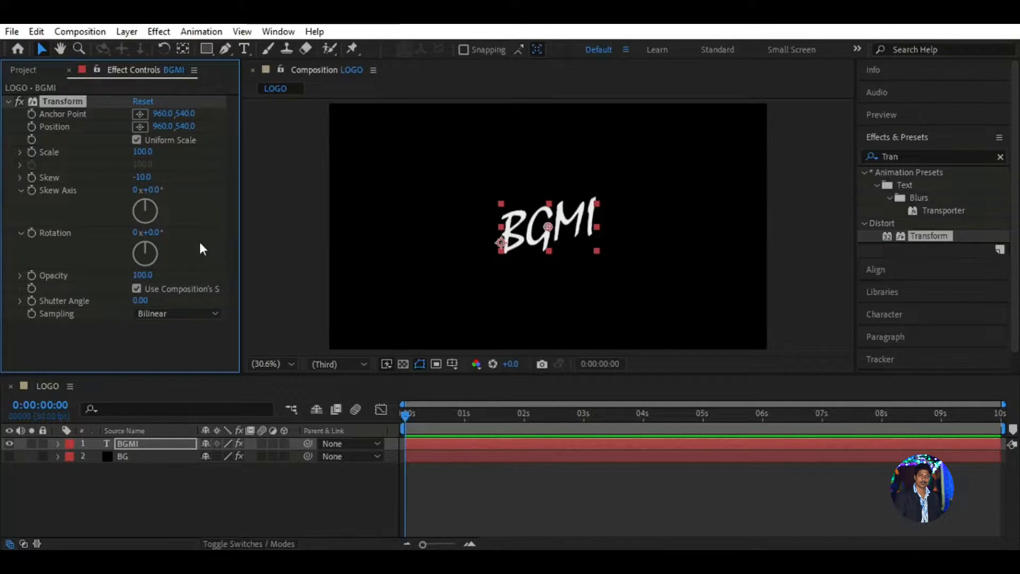
- Pre-compose the BGMI text layer as MAIN, moving all attributes into the new composition
right_click(143, 443)
click(210, 467)
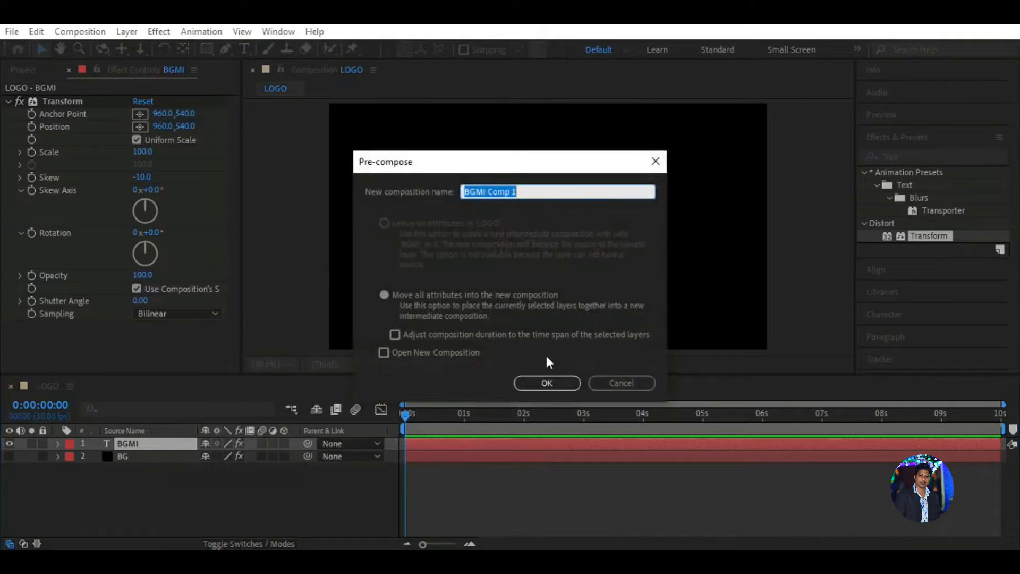
text(MAIN)
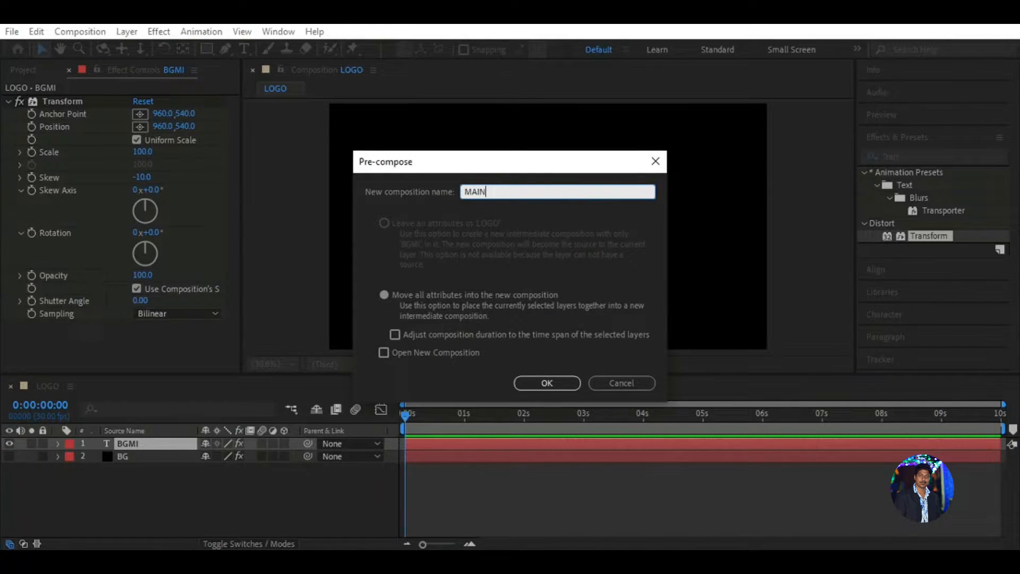
click(546, 382)
click(261, 494)
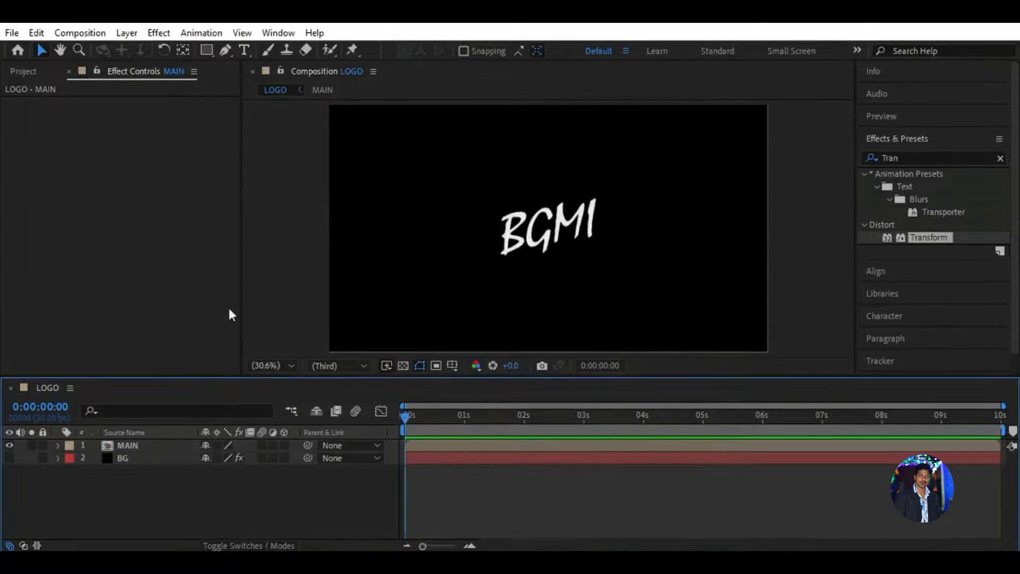
- Find the Stroke effect under Generate and apply it to the MAIN layer
double_click(877, 157)
text(St)
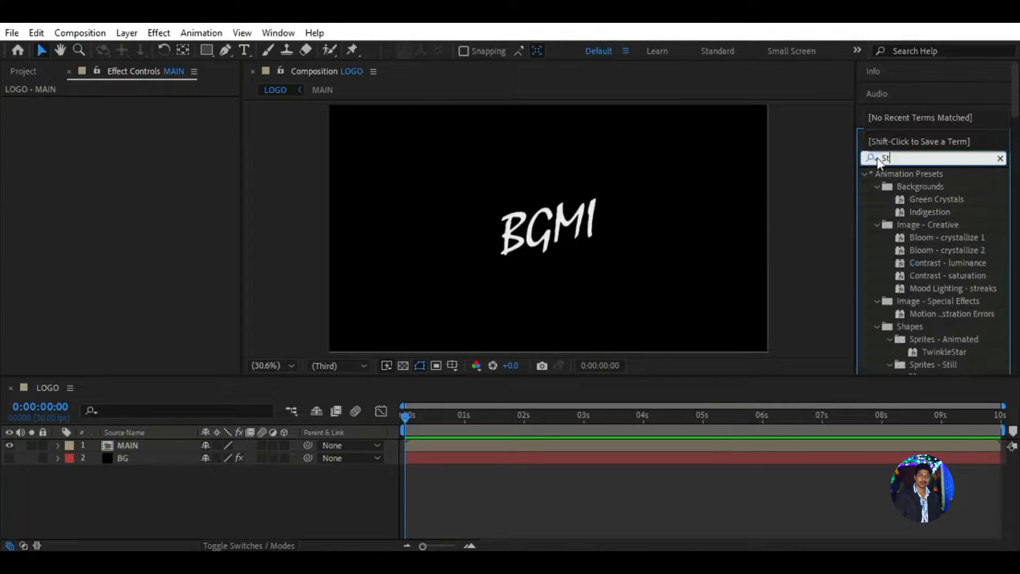
text(o)
key(BackSpace)
text(ro)
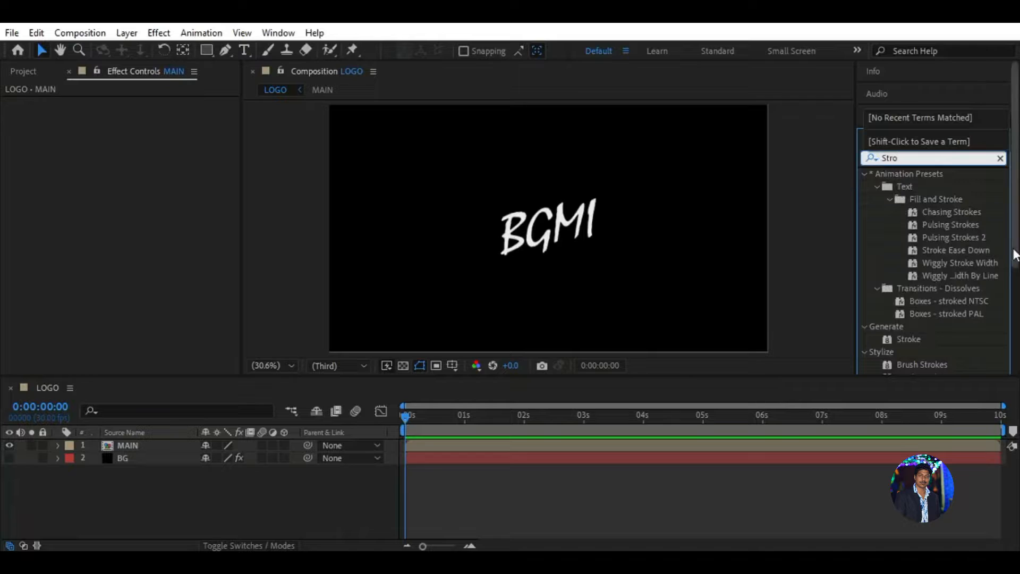
drag(910, 338, 550, 234)
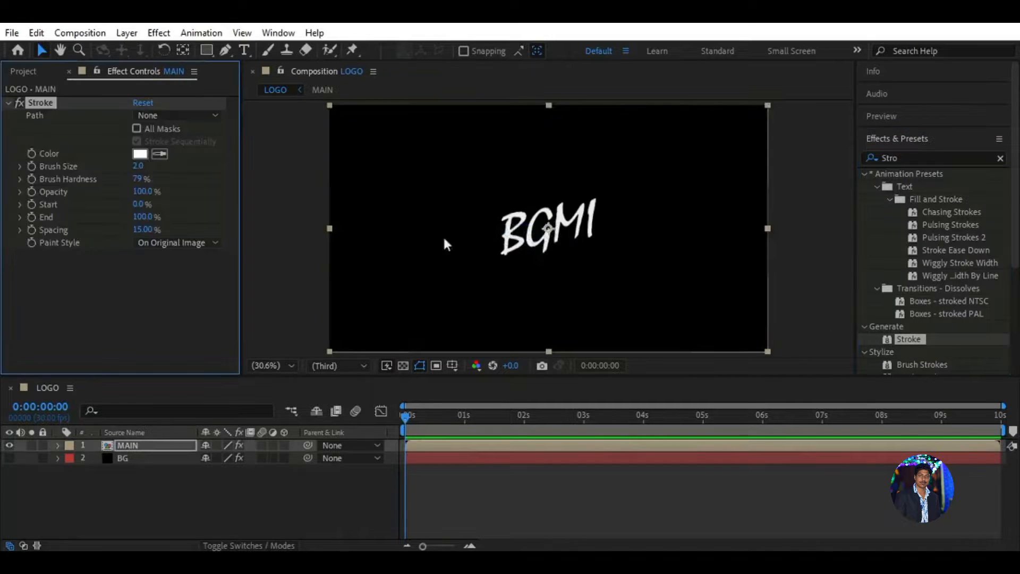
- Trace the letter B on the MAIN layer with an open Pen tool mask path along the middle of its strokes
click(226, 51)
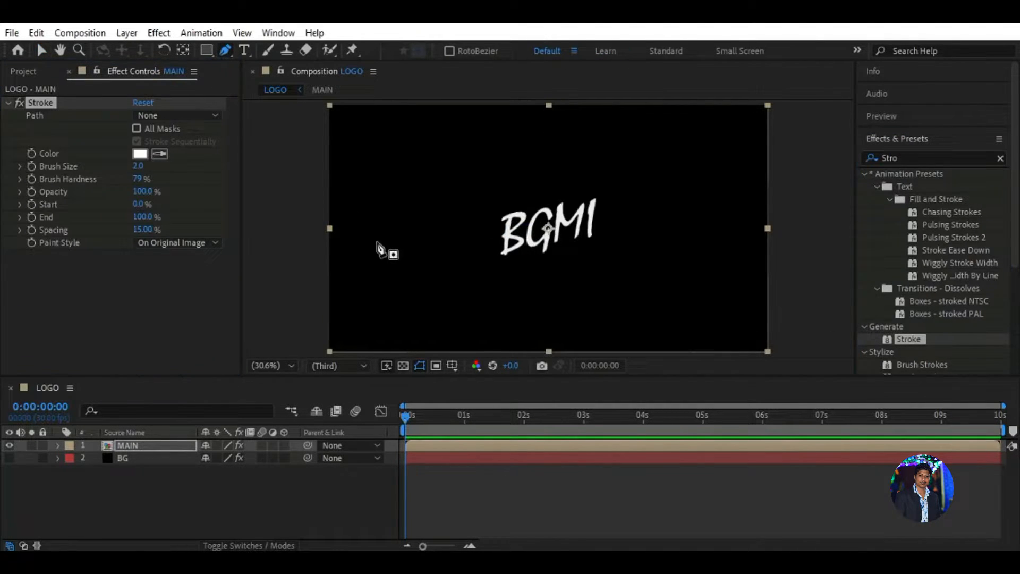
click(286, 365)
click(272, 283)
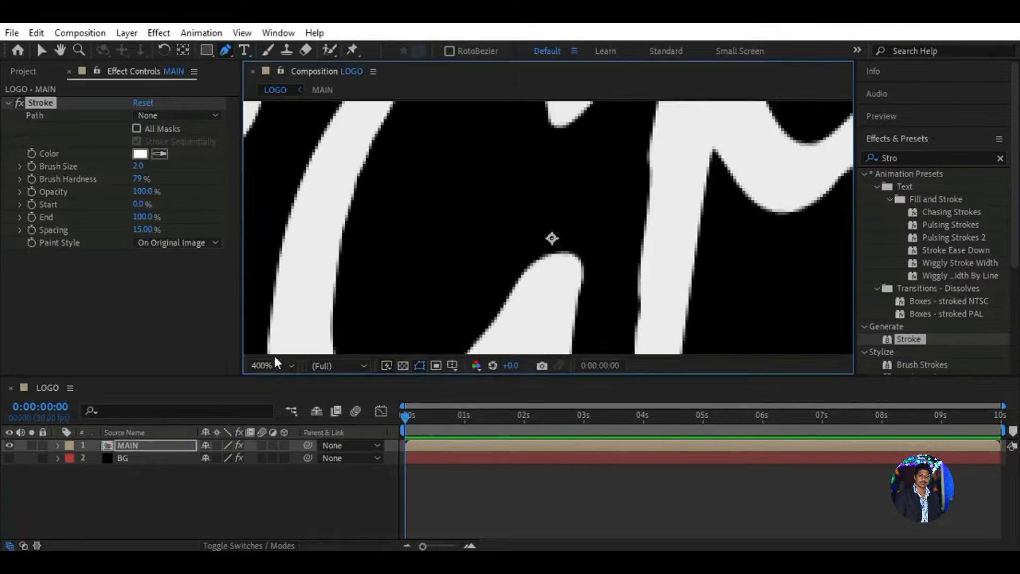
click(273, 365)
click(272, 267)
click(273, 364)
click(272, 250)
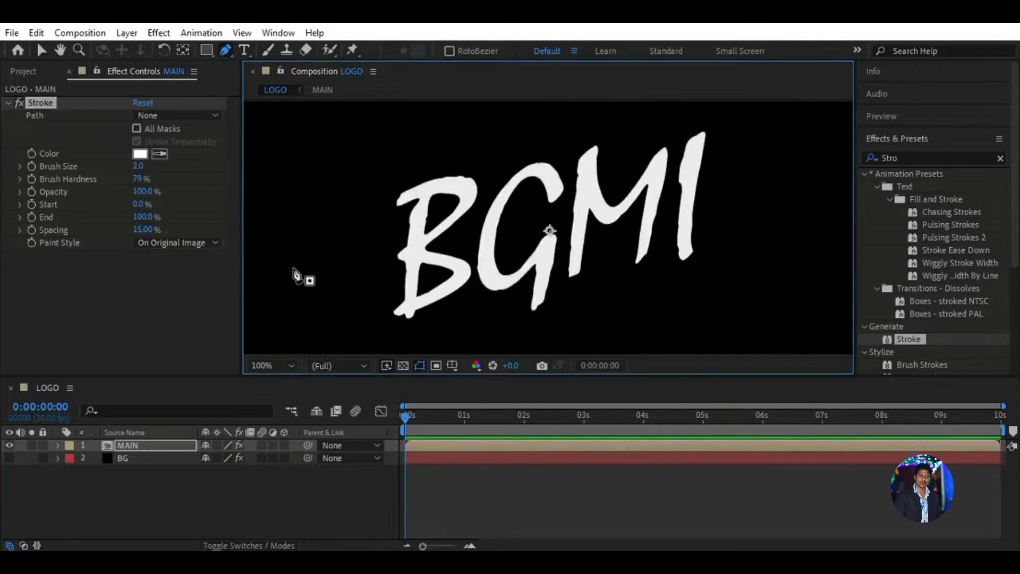
click(389, 174)
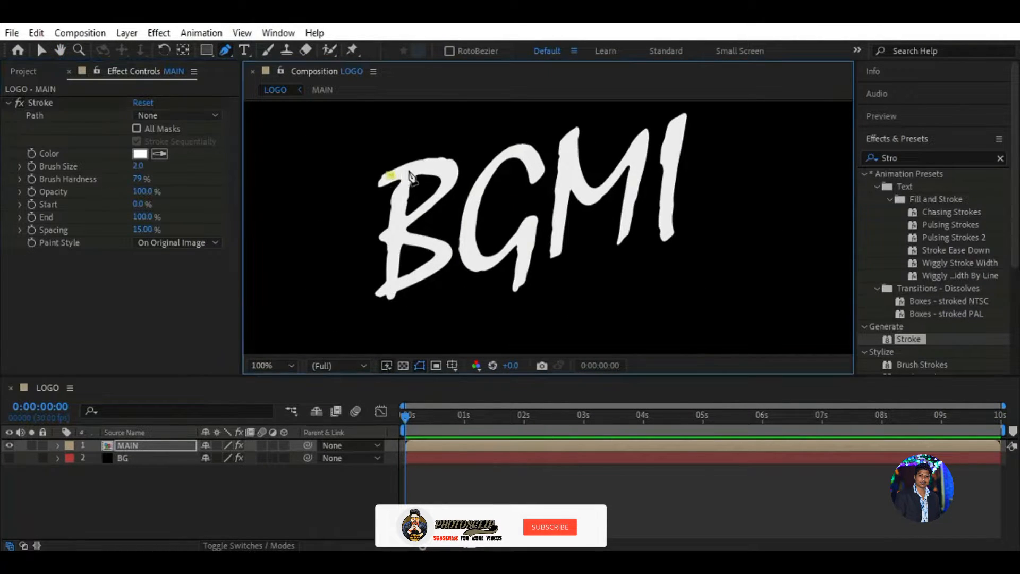
click(420, 166)
click(448, 164)
click(448, 179)
click(434, 197)
click(412, 218)
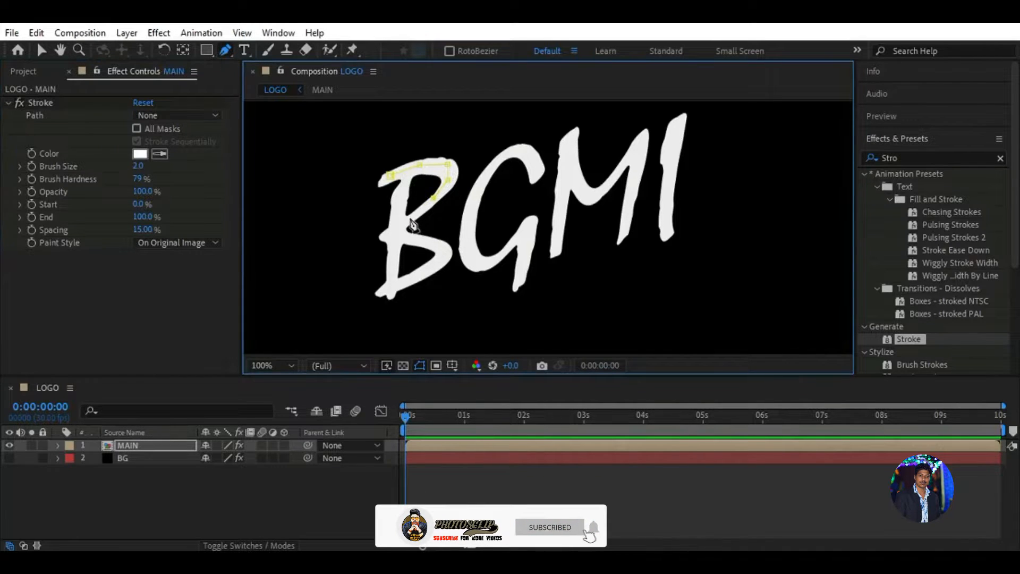
click(403, 227)
click(430, 242)
click(440, 250)
click(431, 264)
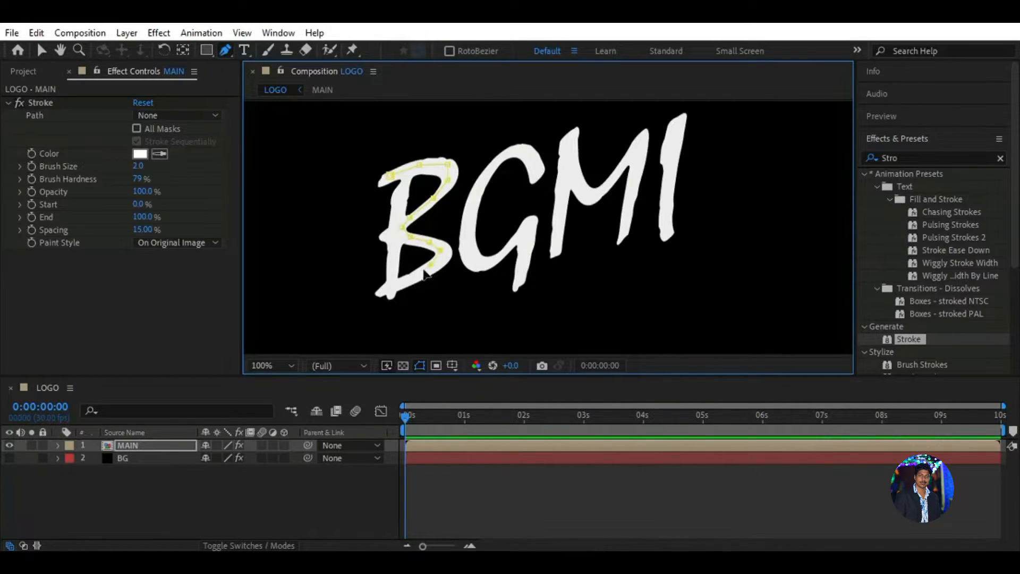
click(408, 278)
click(393, 283)
click(392, 264)
click(392, 238)
click(397, 203)
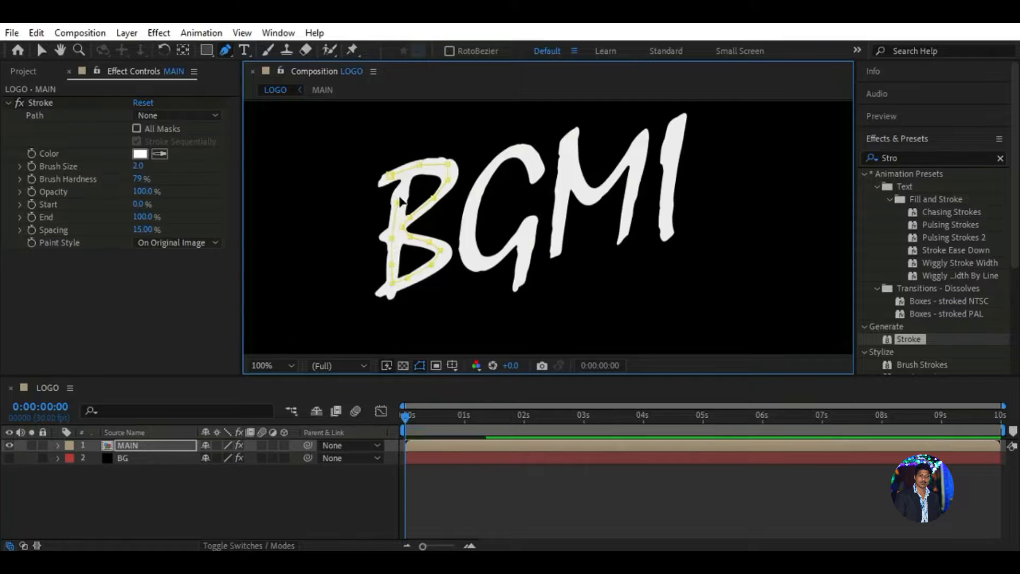
click(403, 178)
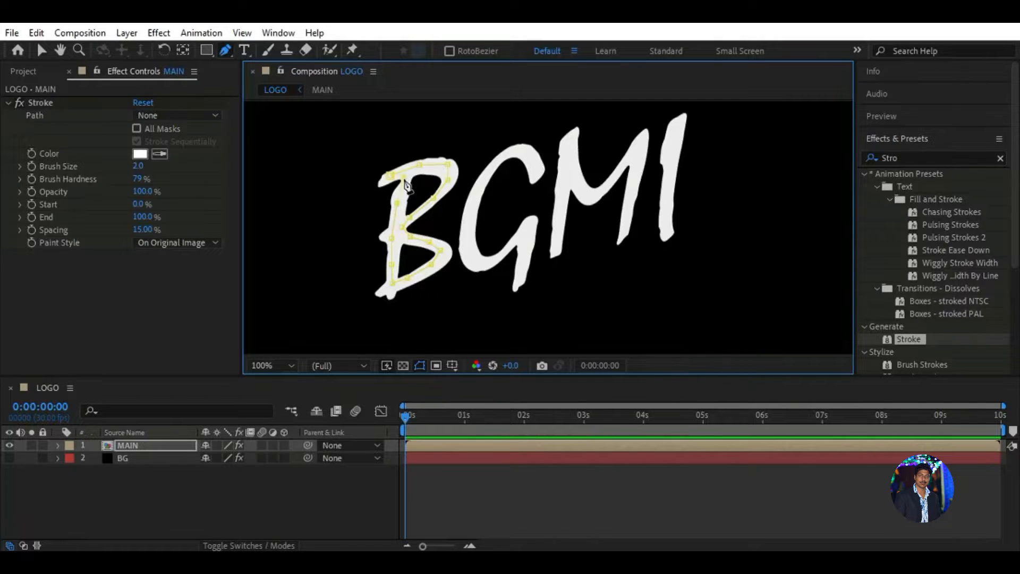
- Trace the letter G with a separate open mask path, from its upper tip around the curve and down the tail
click(536, 164)
click(527, 150)
click(514, 150)
click(493, 165)
click(473, 192)
click(467, 230)
click(469, 254)
click(482, 259)
click(498, 257)
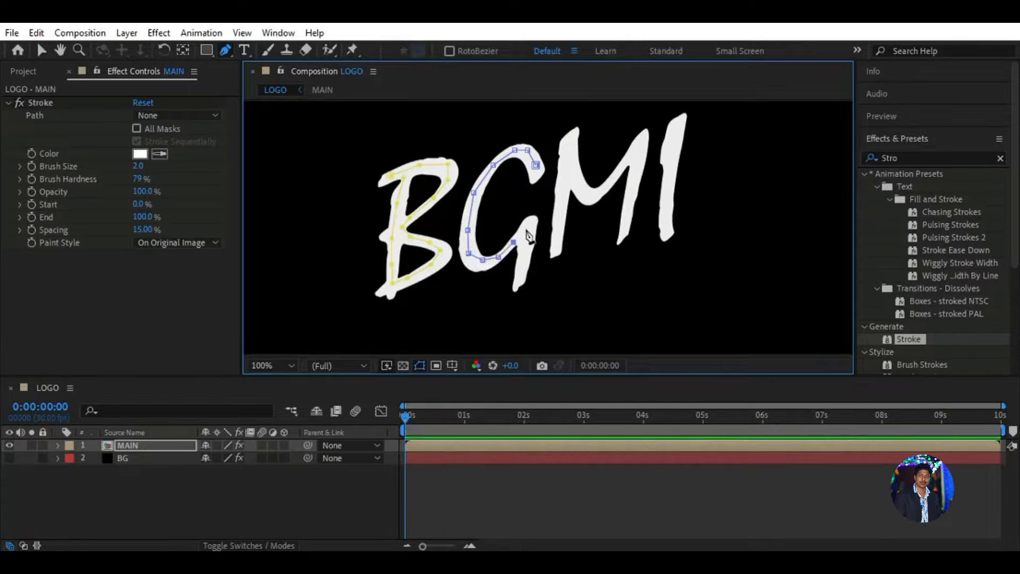
click(525, 229)
click(526, 244)
click(521, 268)
click(518, 288)
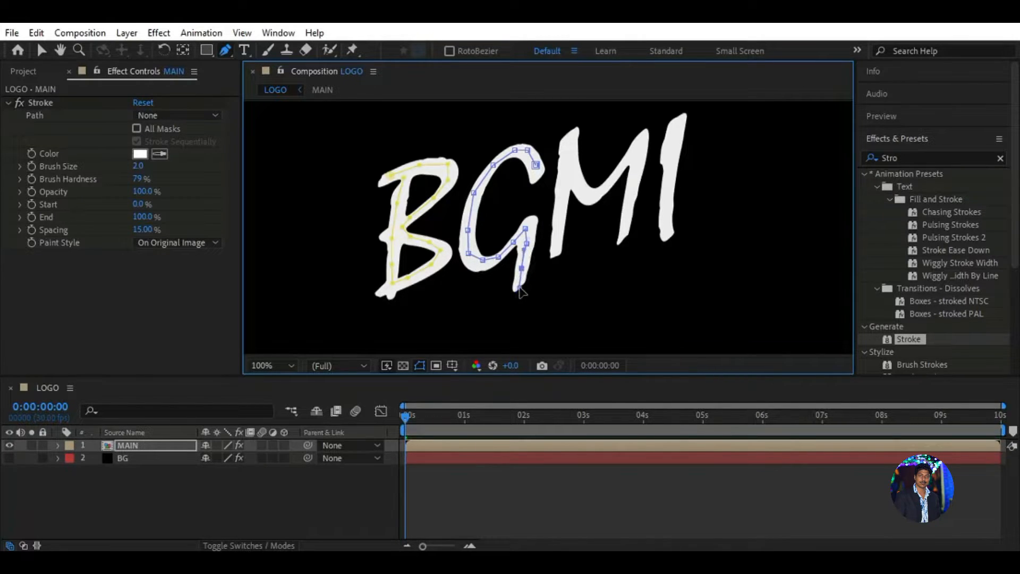
- Trace the letter M with its own open mask path, from the foot of the first stem to the foot of the last
click(557, 248)
click(561, 213)
click(564, 168)
click(566, 144)
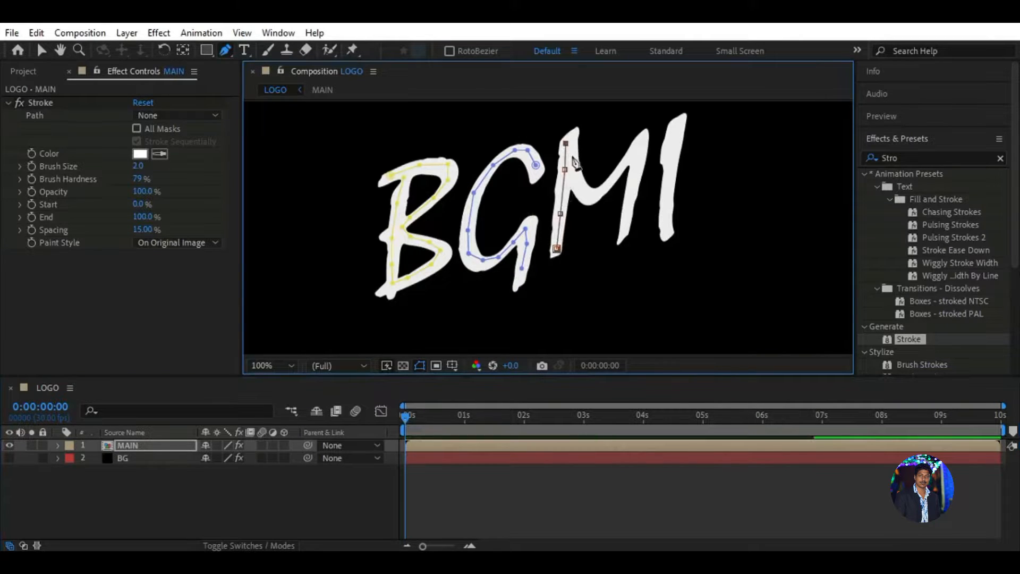
click(573, 161)
click(579, 188)
click(589, 194)
click(602, 189)
click(618, 171)
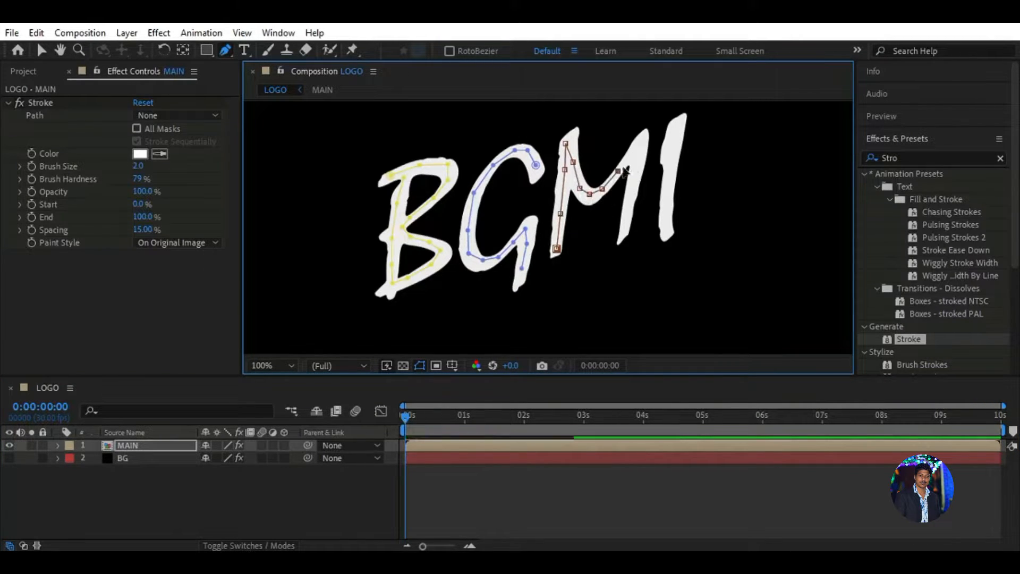
click(633, 152)
click(643, 139)
click(637, 165)
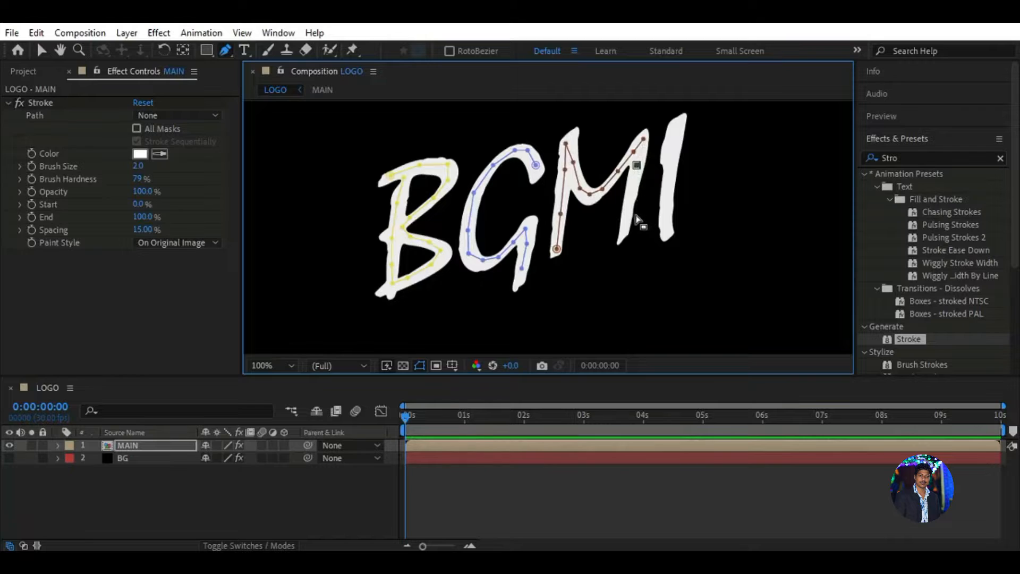
key(ctrl+z)
click(638, 168)
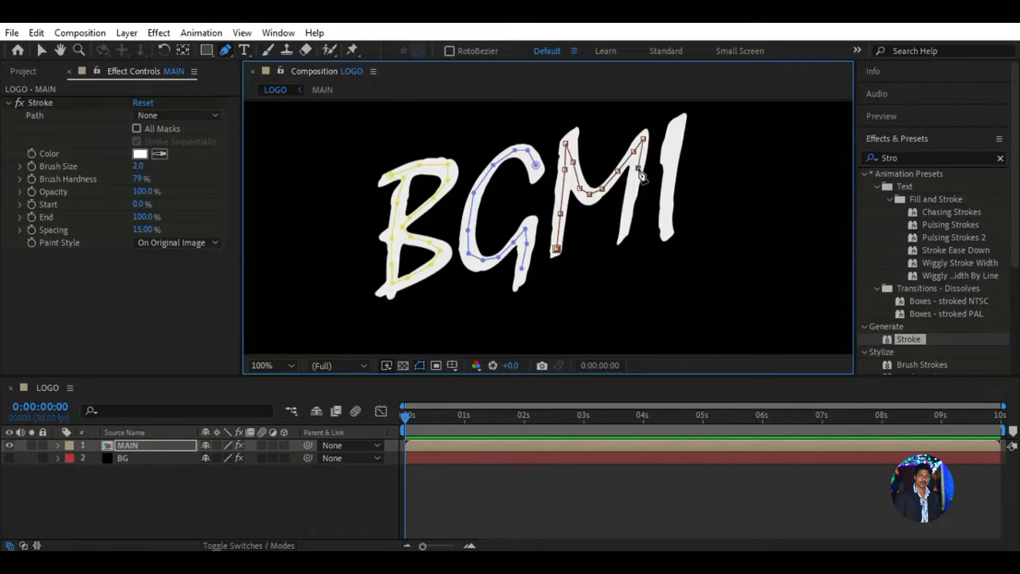
click(630, 203)
click(624, 227)
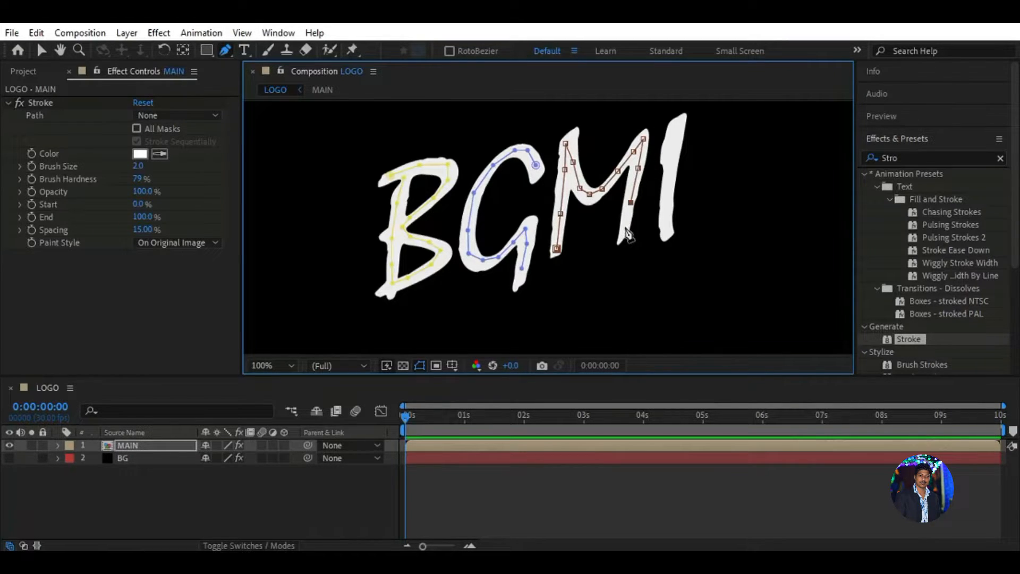
- Trace the letter I on the MAIN layer with a straight open mask path from its top to its foot
click(168, 446)
click(678, 121)
drag(664, 224, 665, 233)
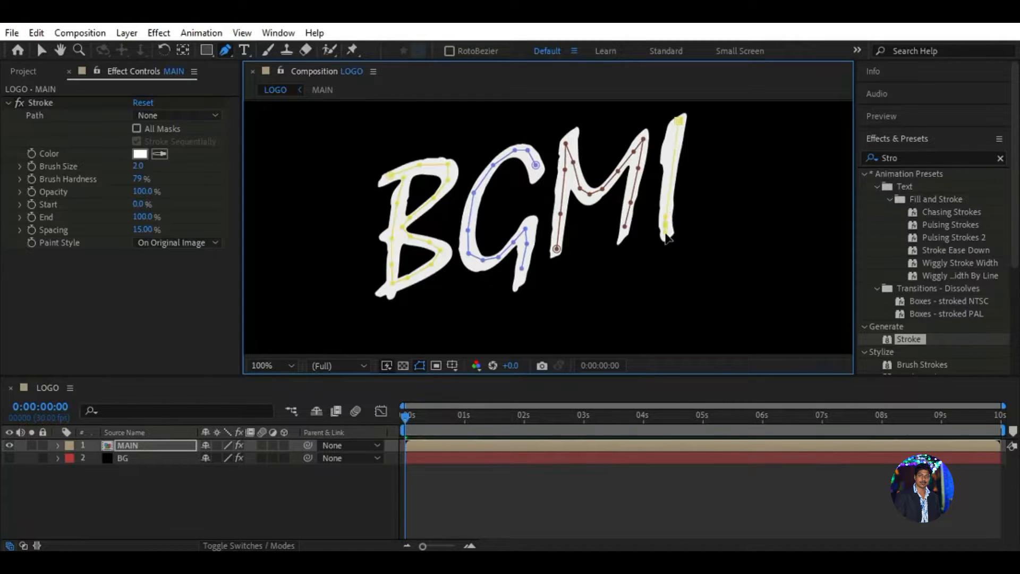
click(285, 367)
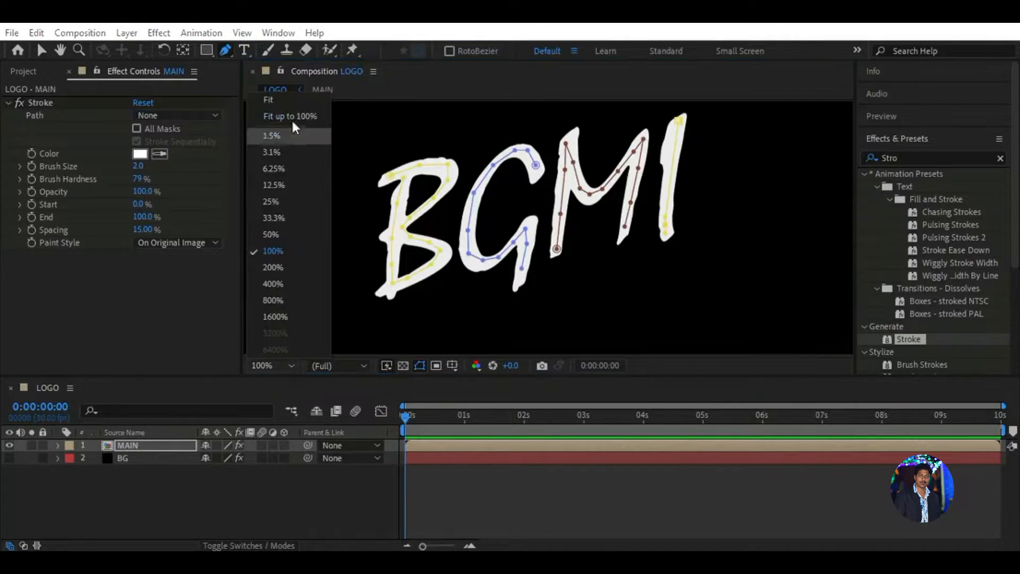
click(291, 117)
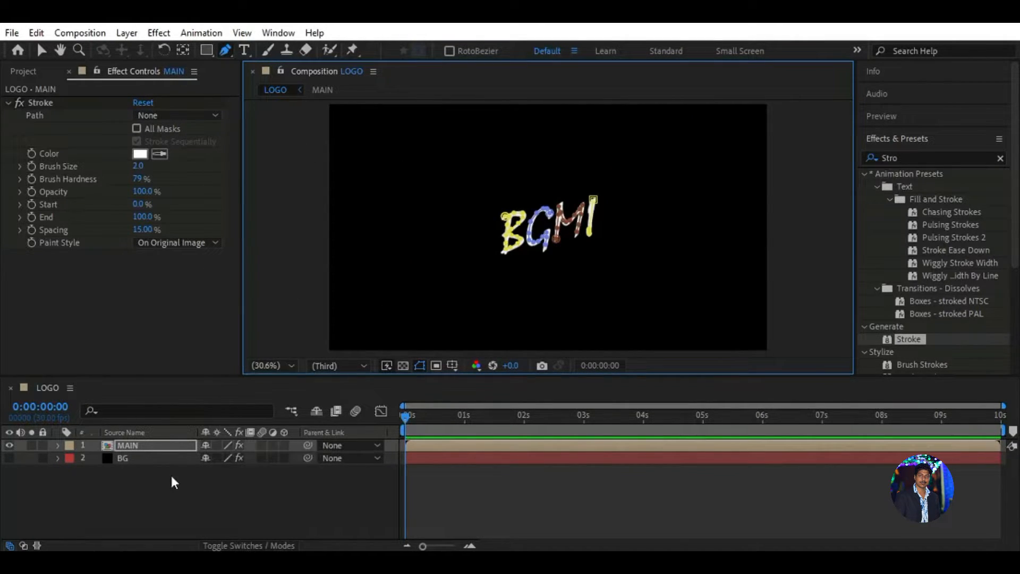
click(41, 50)
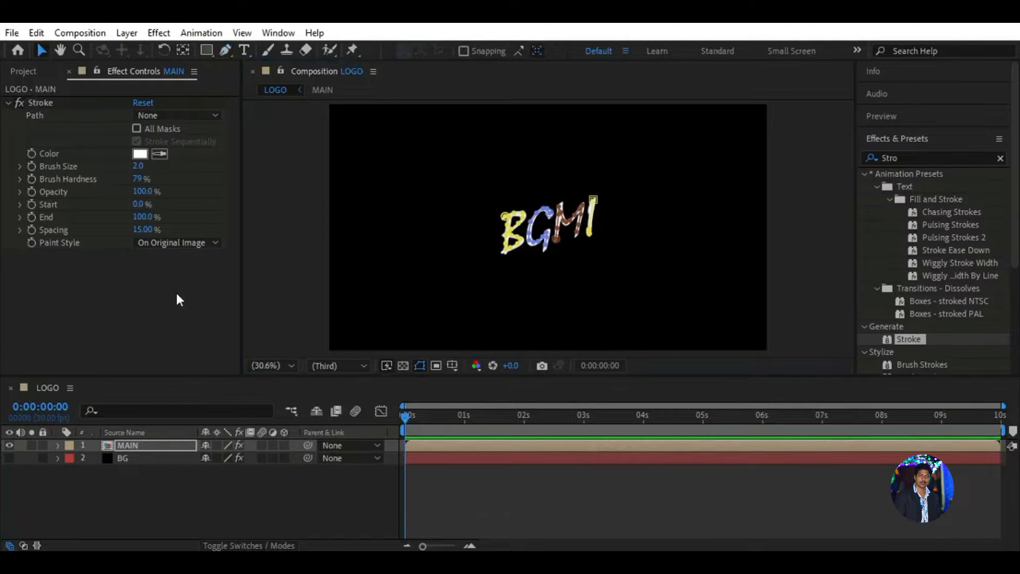
- Configure MAIN's Stroke effect with 0% spacing, 100% brush hardness and the Reveal Original Image paint style
click(142, 229)
text(0)
key(Return)
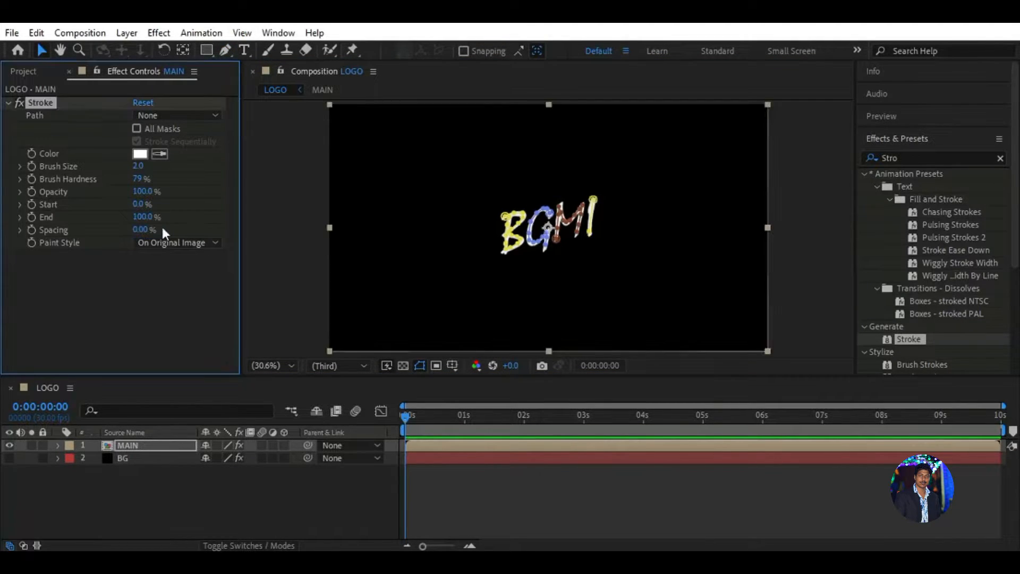
click(138, 179)
text(100)
key(Return)
click(202, 243)
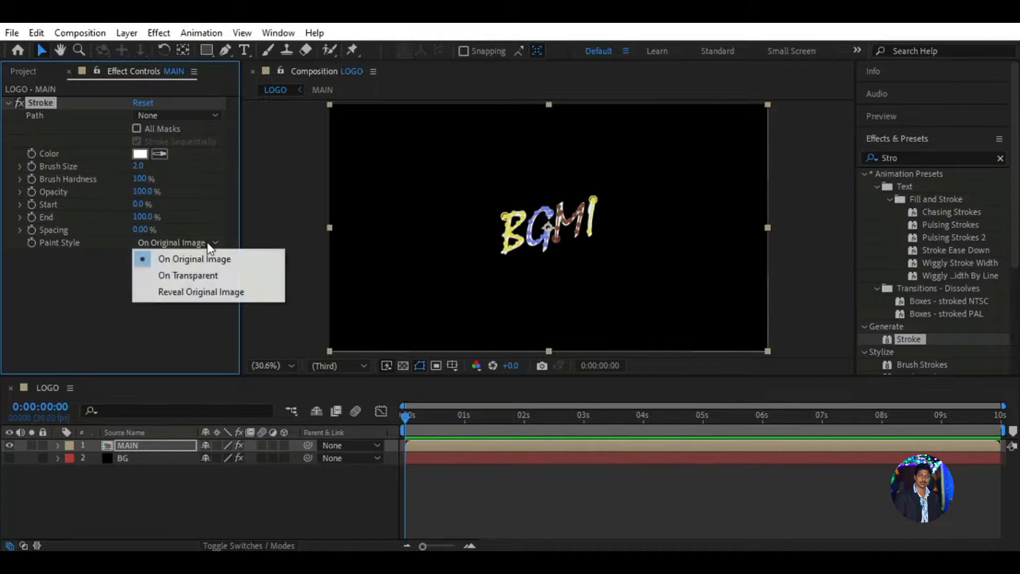
click(205, 292)
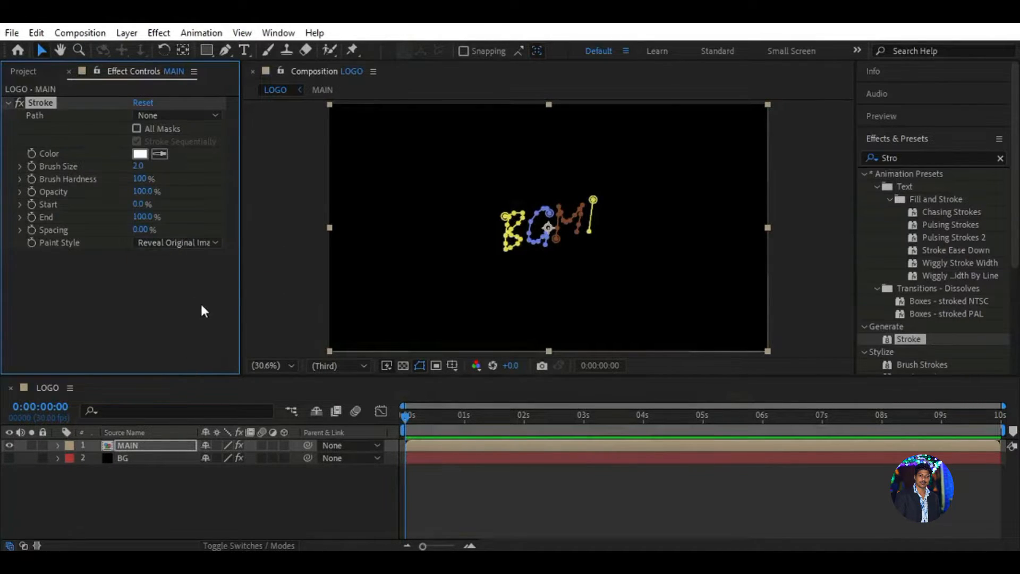
- Apply MAIN's Stroke effect to all masks sequentially and set its brush size to 15.9
click(136, 128)
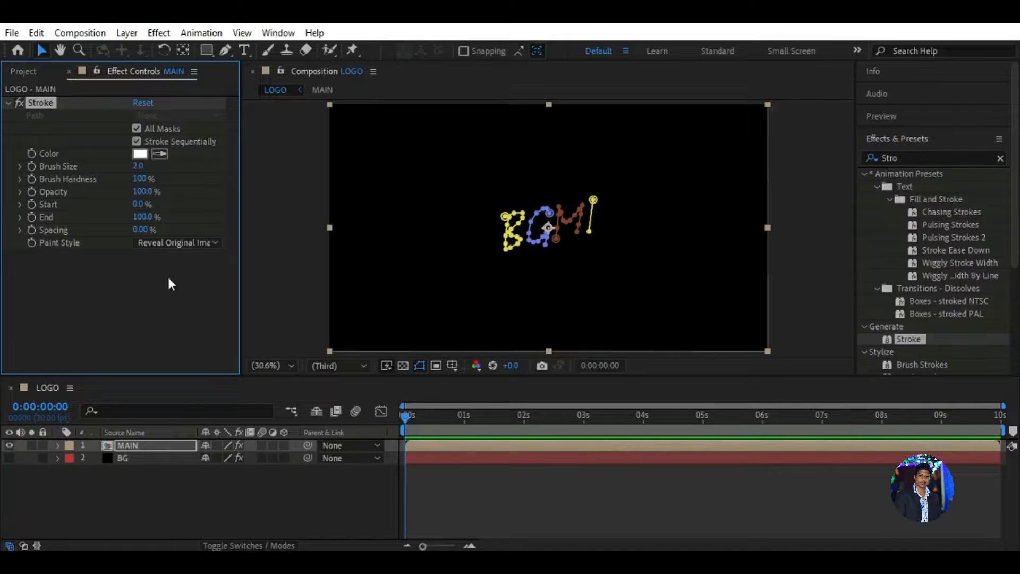
click(139, 166)
text(15.9)
key(Return)
- Animate the Stroke's End from 0% near the start of the timeline to 100% at 0:00:01:05
click(142, 216)
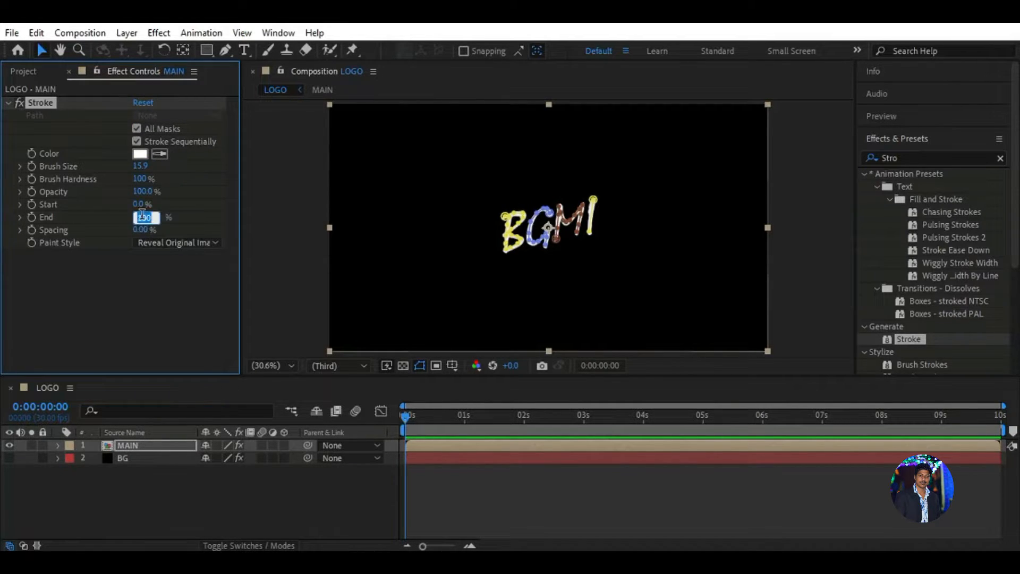
text(0)
key(Return)
click(176, 293)
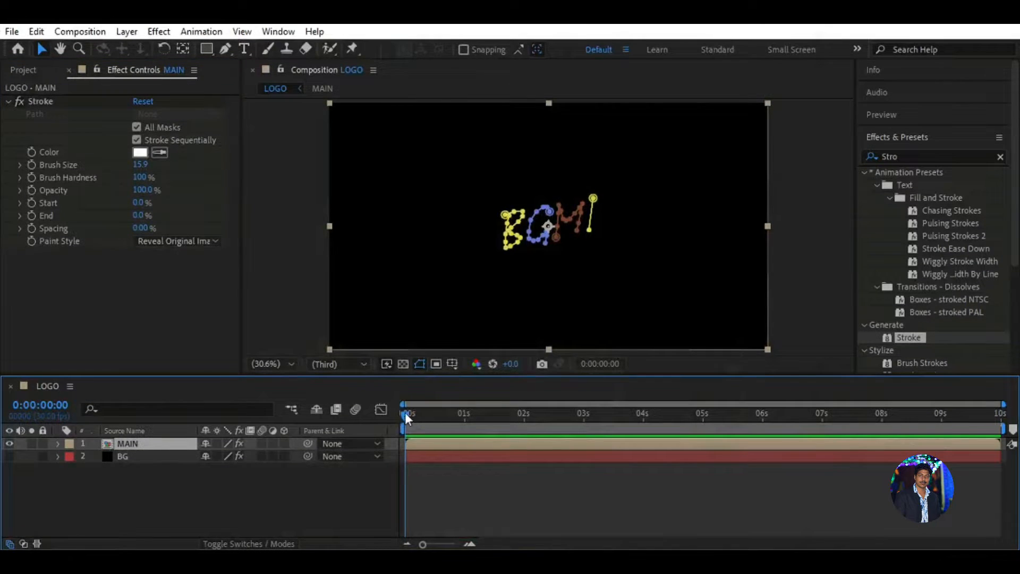
drag(404, 412, 475, 414)
click(32, 215)
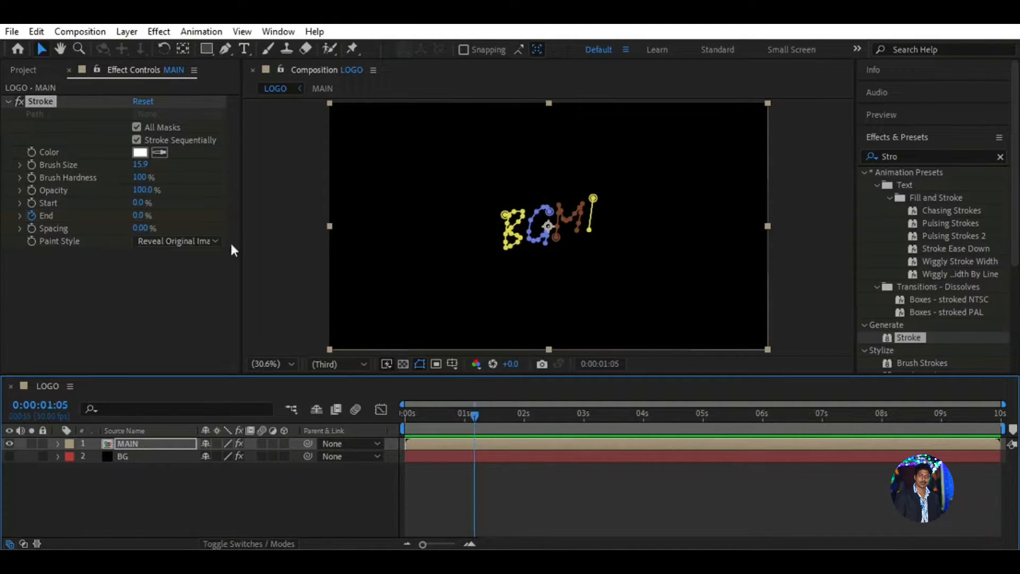
drag(140, 217, 228, 216)
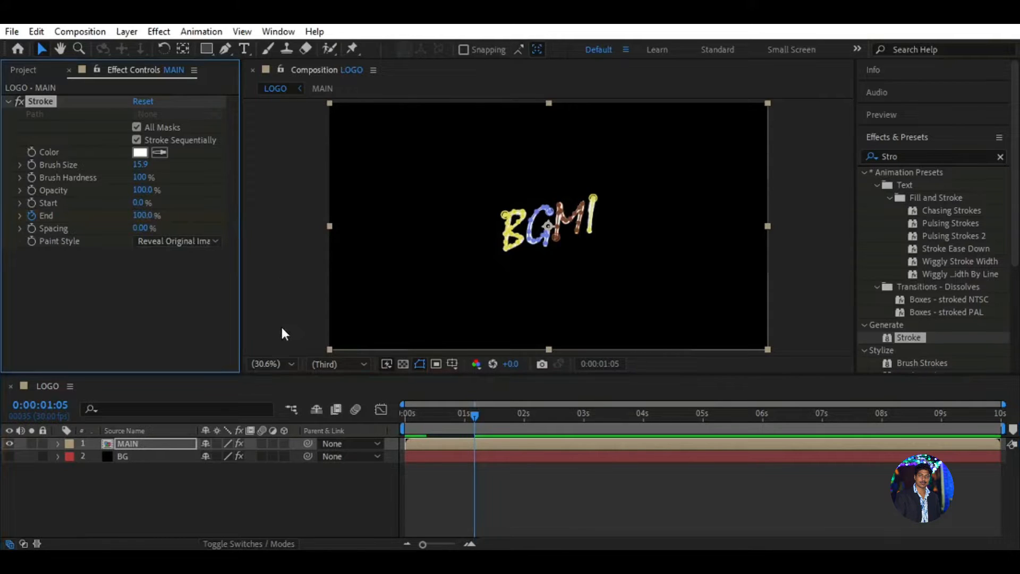
- Play the BGMI stroke reveal from the beginning to check the letter-by-letter drawing
drag(474, 416, 398, 421)
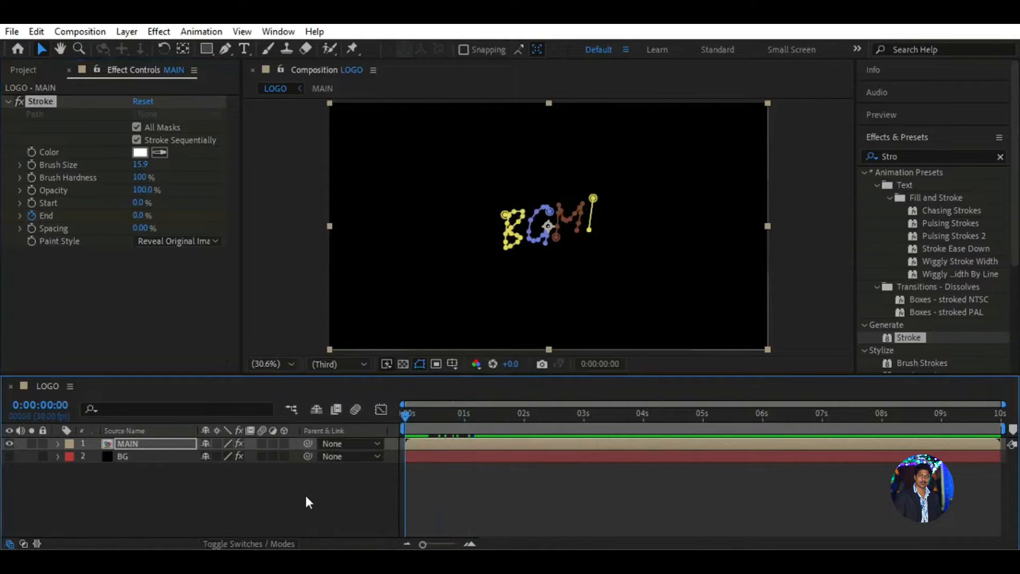
click(307, 493)
key(space)
mouse_move(520, 416)
mouse_down()
mouse_move(472, 420)
mouse_move(510, 413)
mouse_up()
- Turn off Stroke Sequentially on MAIN so all four letters draw simultaneously, and preview from the start
click(169, 446)
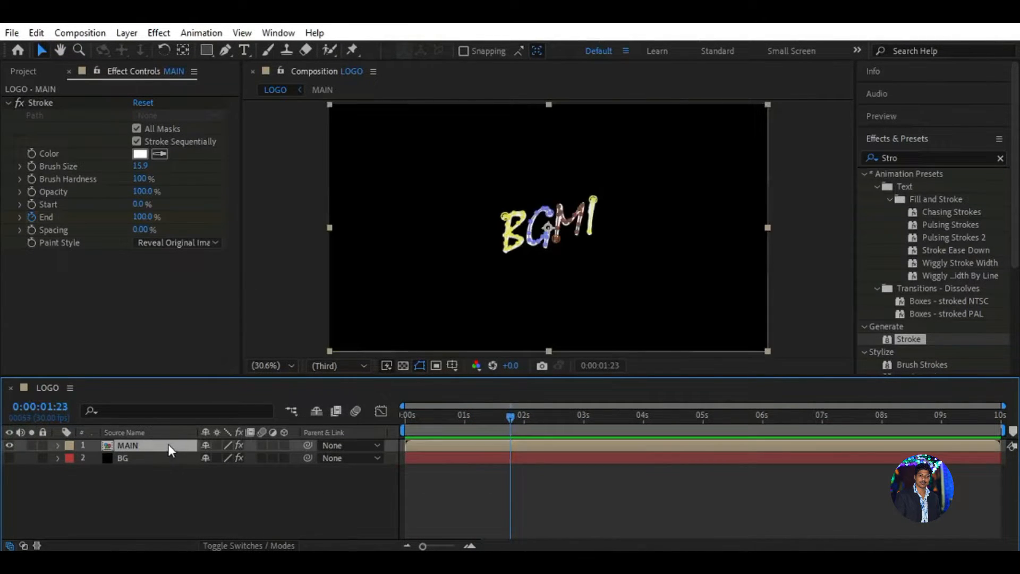
click(137, 142)
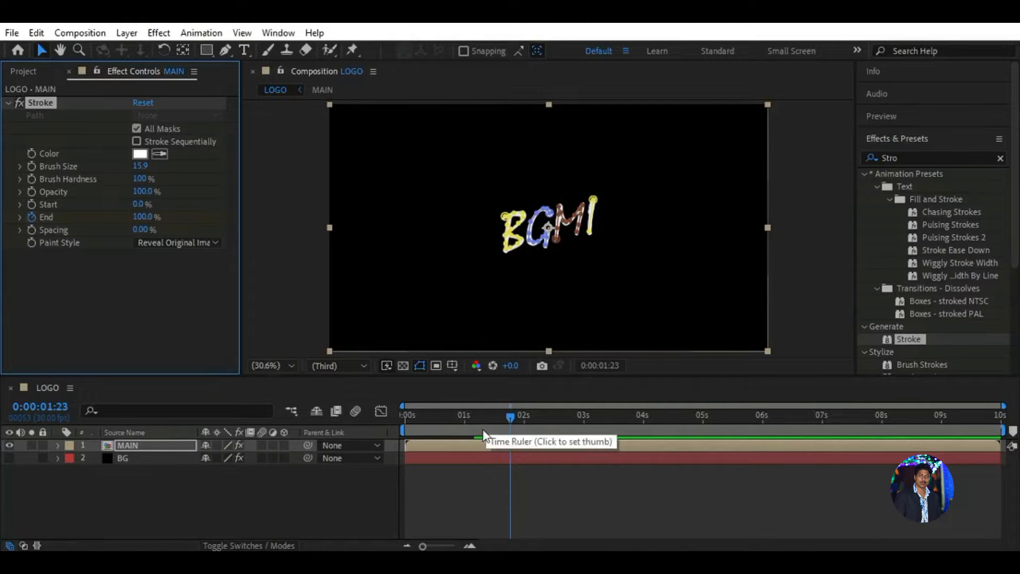
drag(508, 421, 384, 417)
click(296, 489)
key(space)
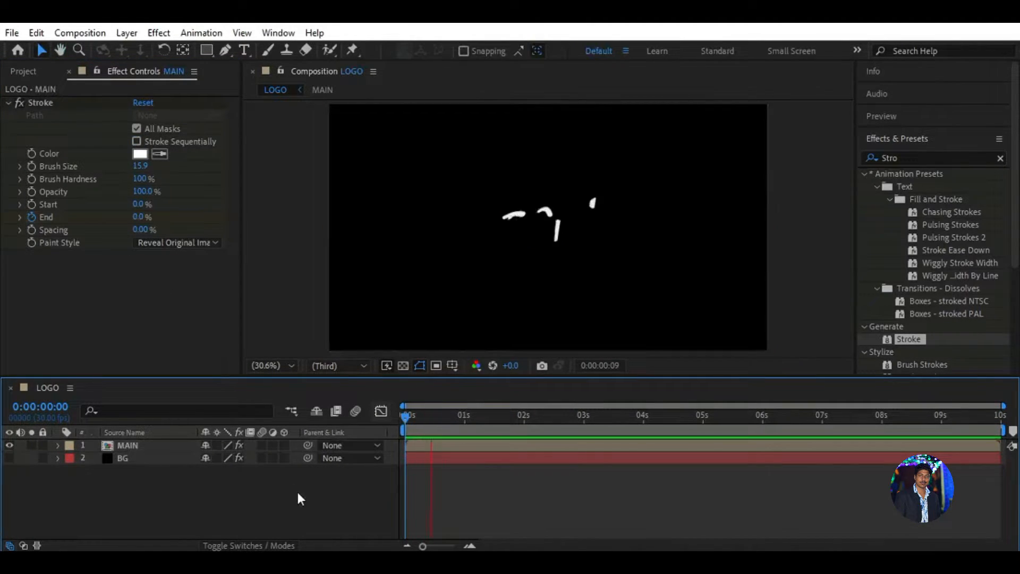
mouse_move(521, 422)
mouse_down()
mouse_move(488, 418)
mouse_move(509, 416)
mouse_up()
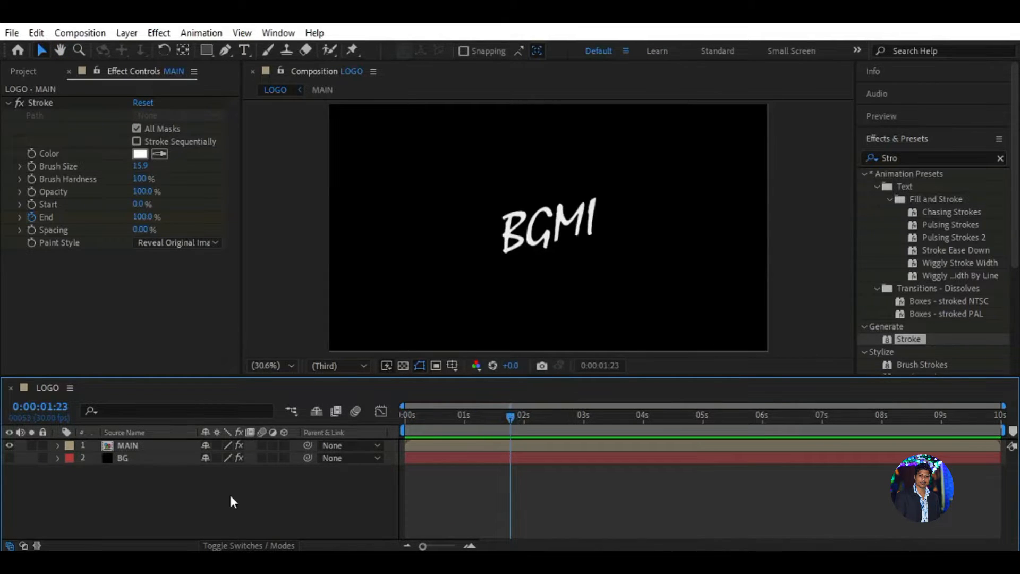
- Reveal MAIN's keyframes and apply Easy Ease to both Stroke End keyframes
click(173, 444)
key(u)
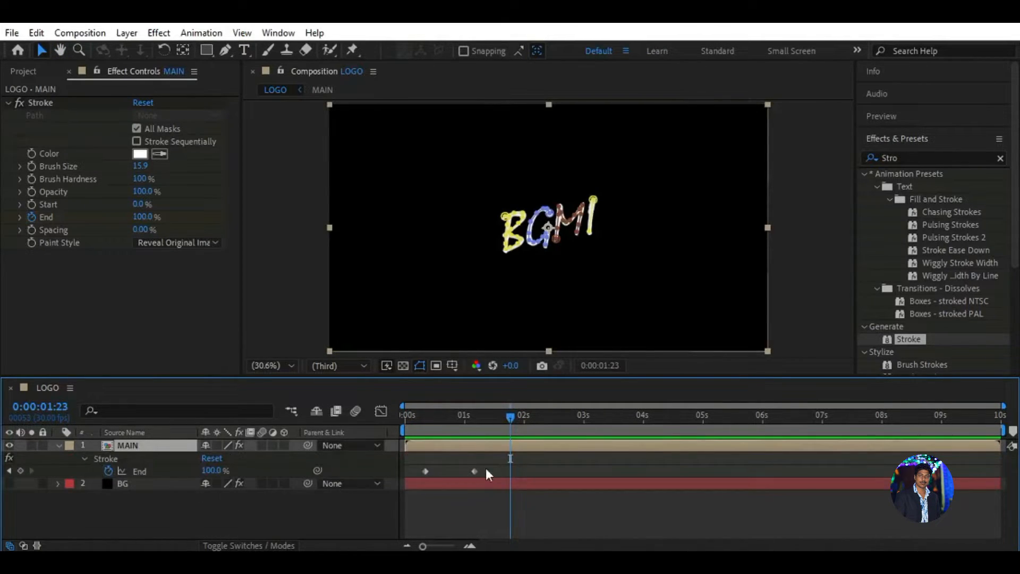
drag(486, 467, 412, 477)
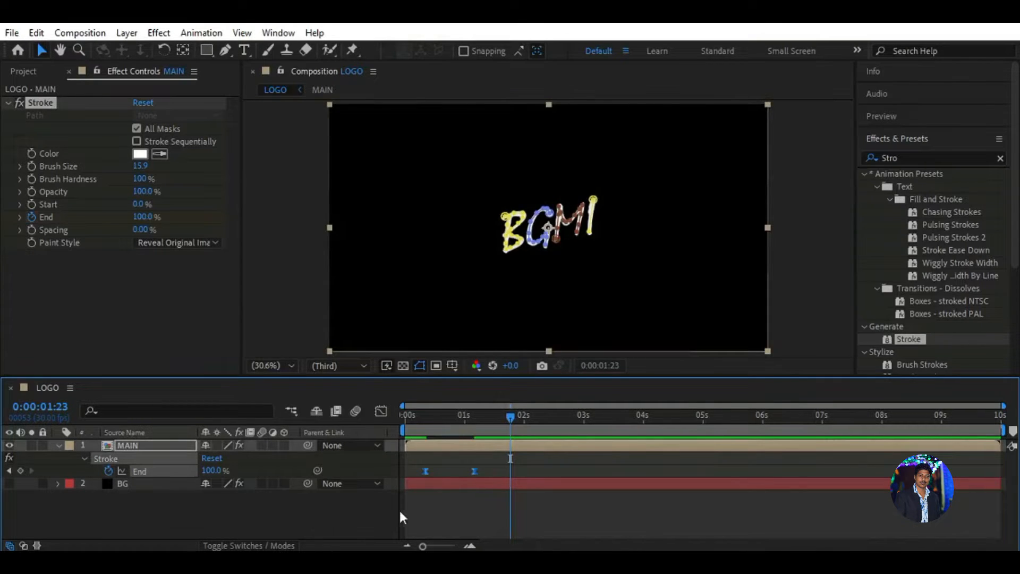
- Add Light Leak.mov to the LOGO composition directly below MAIN and scale it to 46%
drag(512, 417, 523, 425)
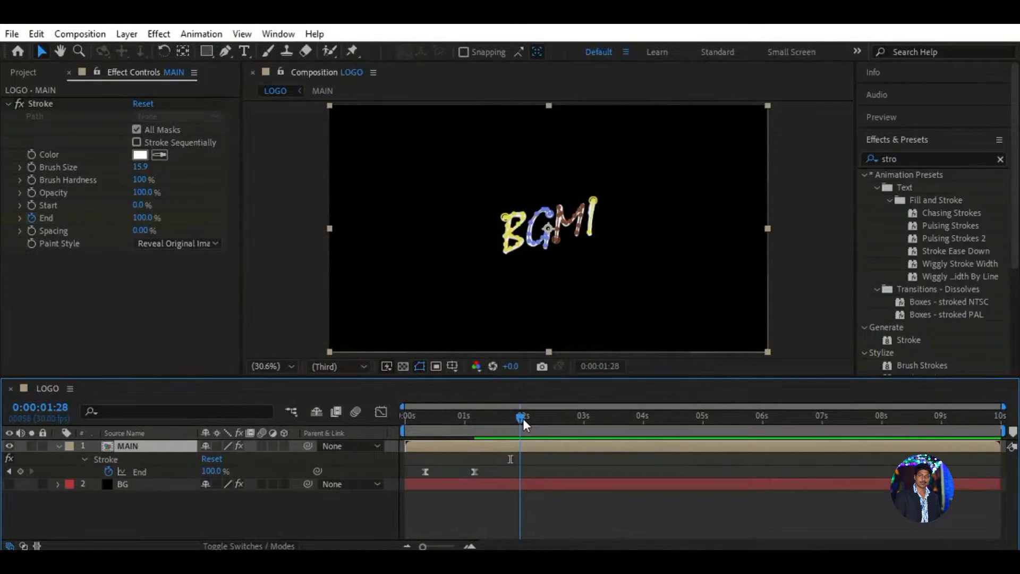
click(302, 516)
click(29, 76)
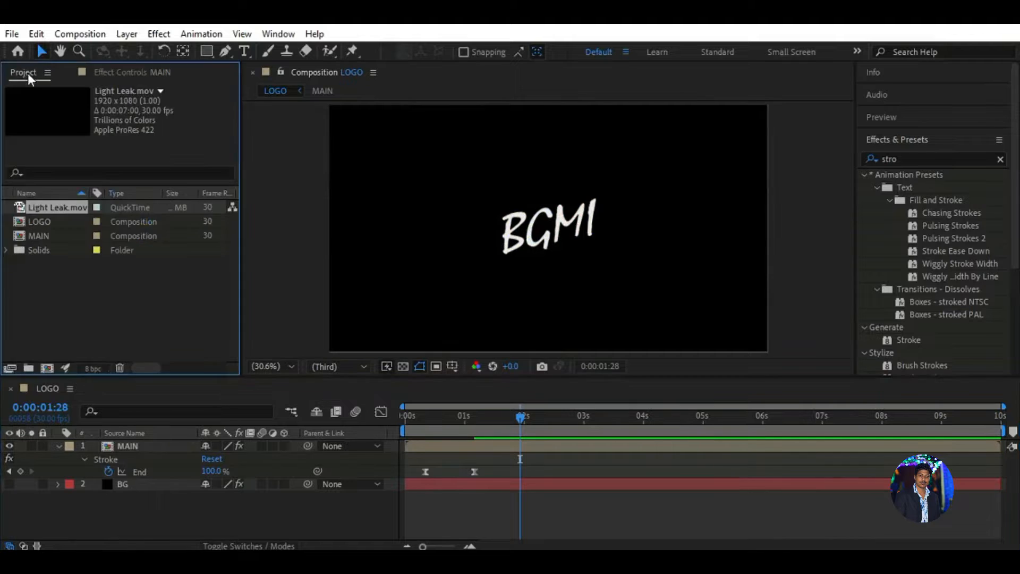
drag(60, 212, 157, 489)
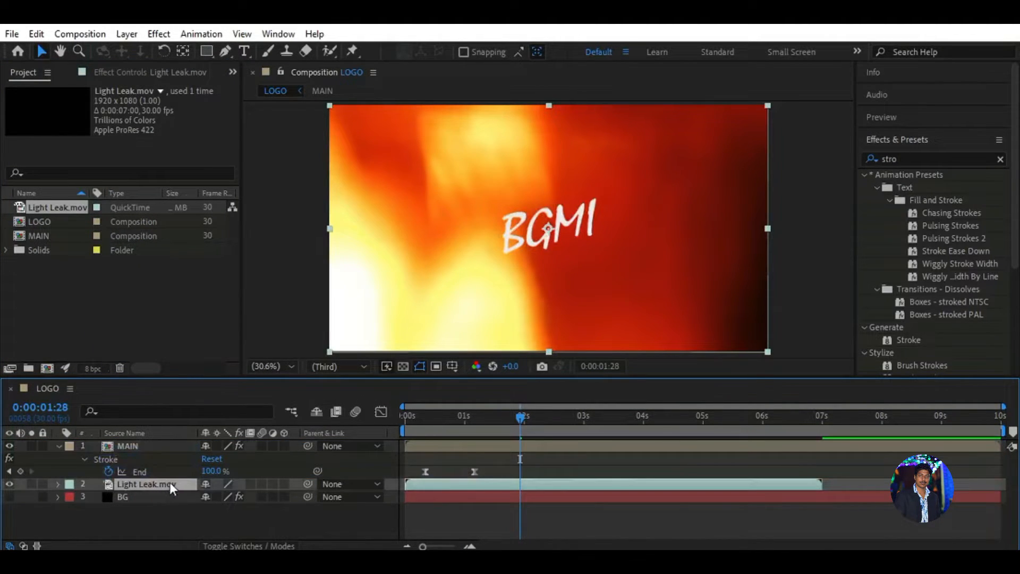
key(s)
drag(219, 497, 181, 498)
- Set Light Leak.mov's track matte to Alpha using the MAIN layer and preview the light-filled text reveal
key(F4)
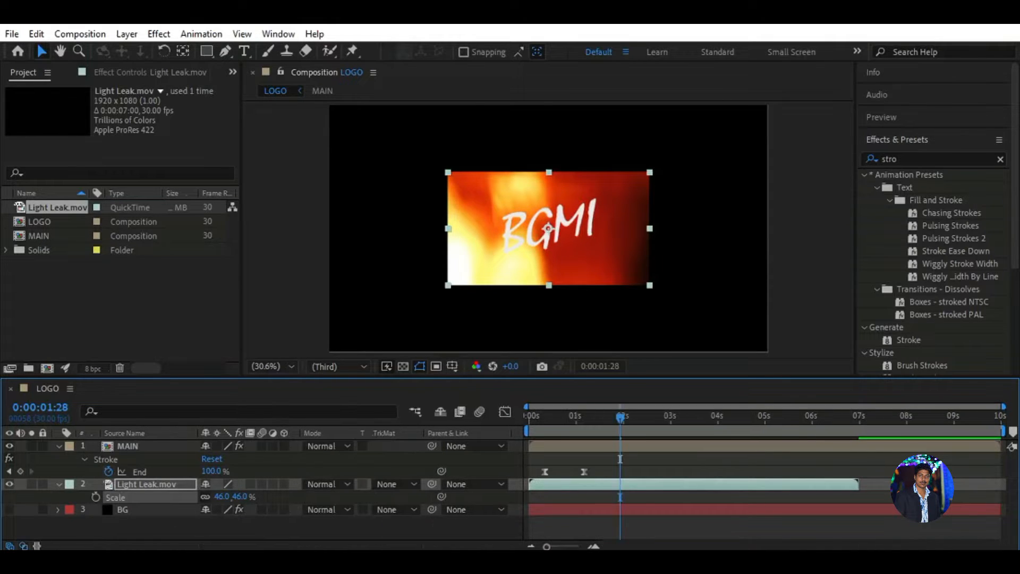
click(410, 483)
click(429, 414)
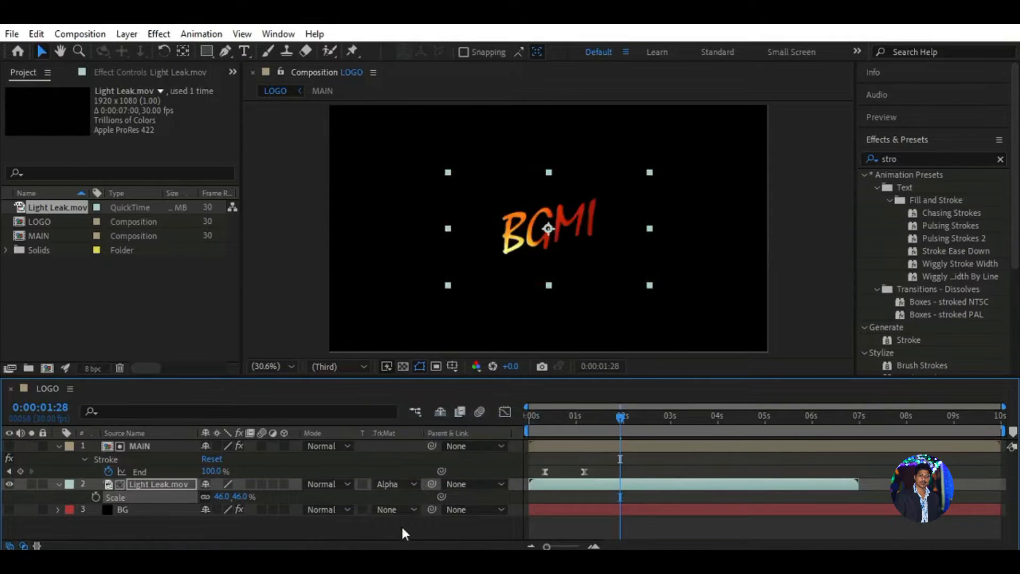
drag(620, 417, 508, 423)
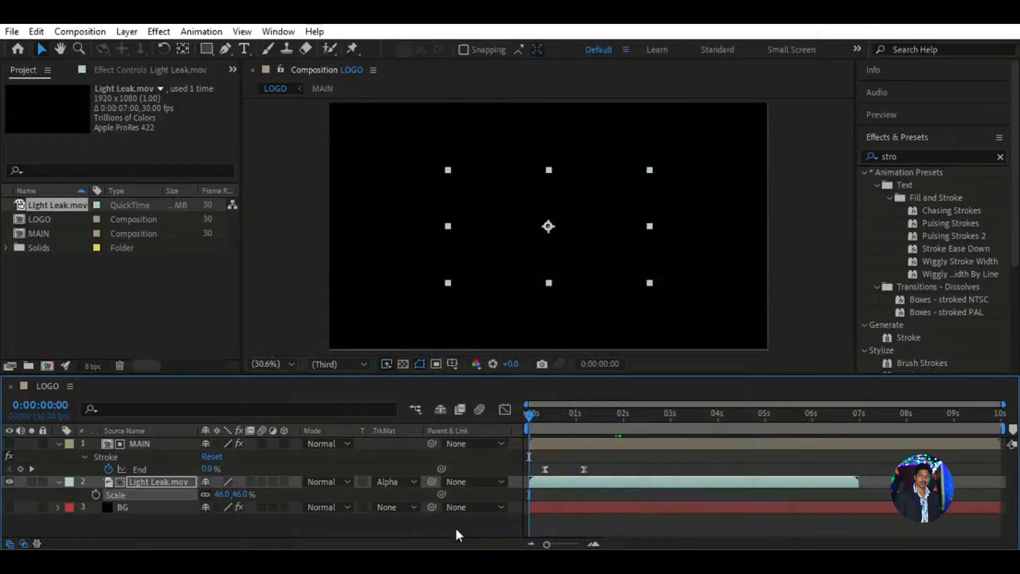
key(space)
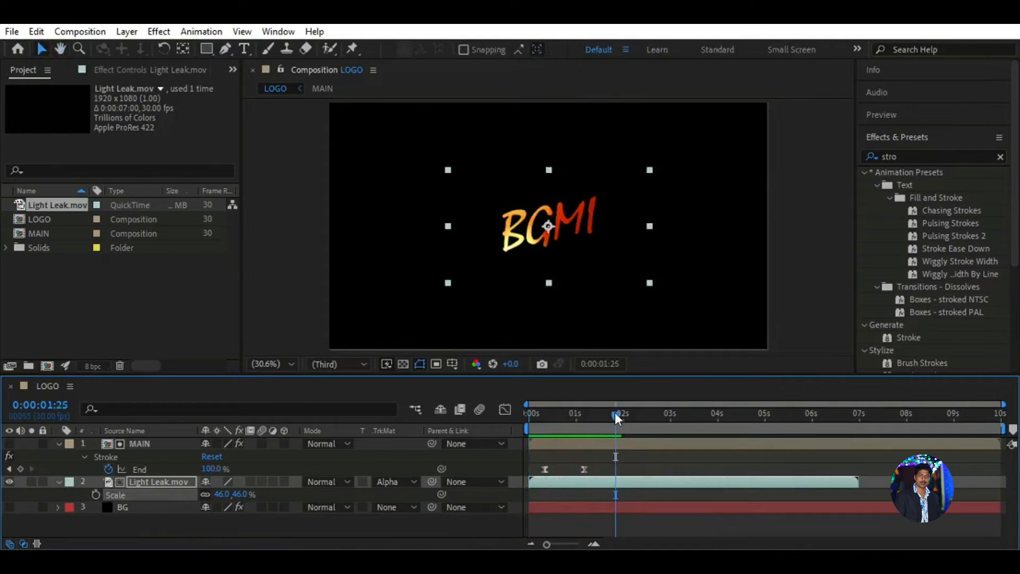
drag(615, 414, 594, 434)
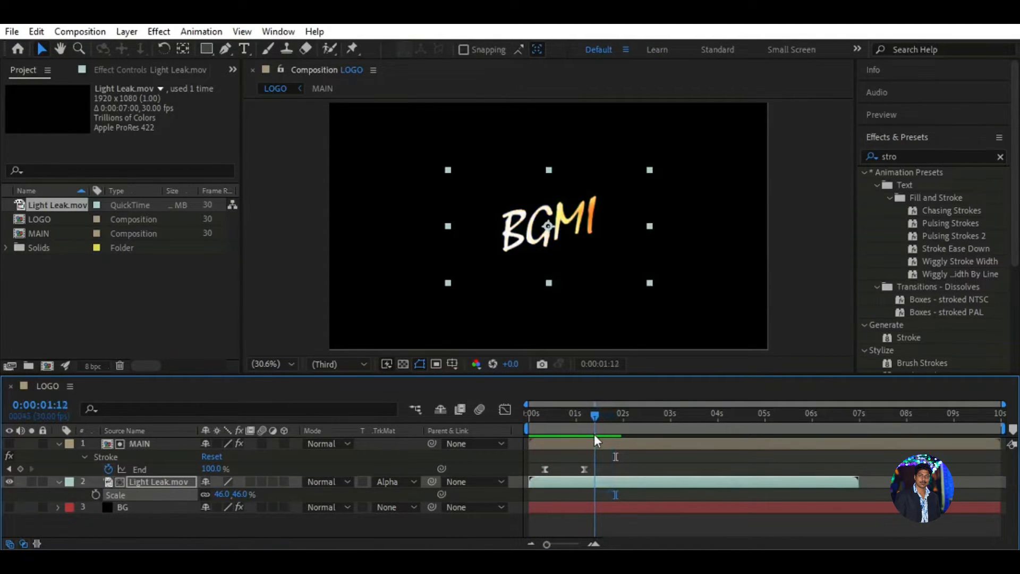
- Create a null object in the LOGO composition and rename it S
click(201, 531)
right_click(201, 531)
mouse_move(308, 343)
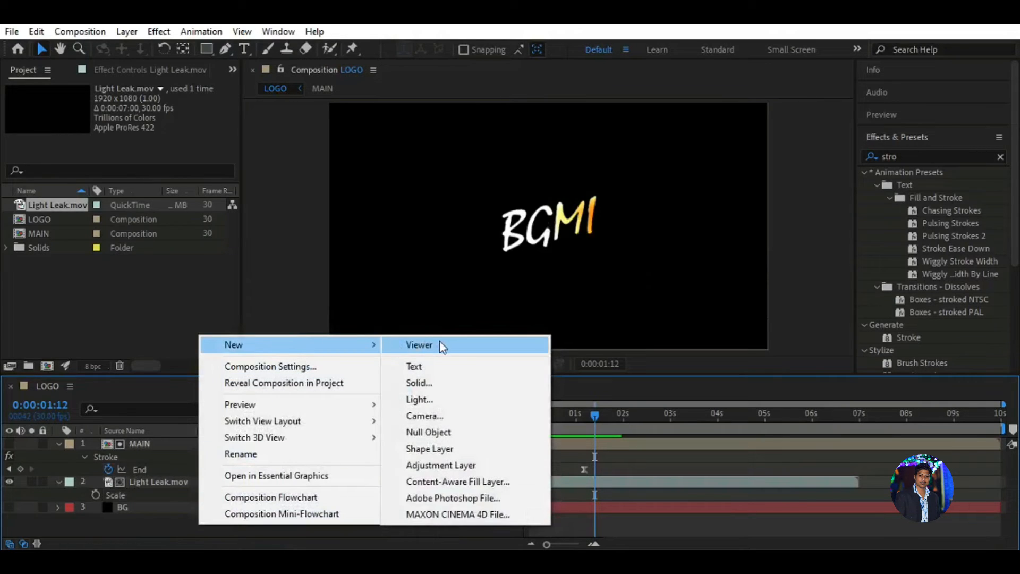
click(444, 431)
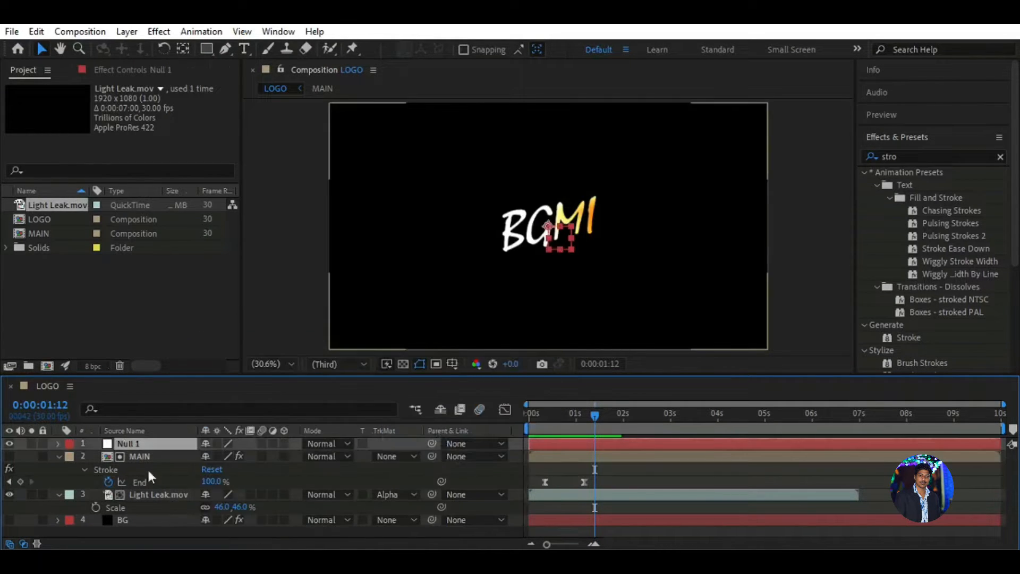
right_click(154, 443)
click(195, 524)
text(S)
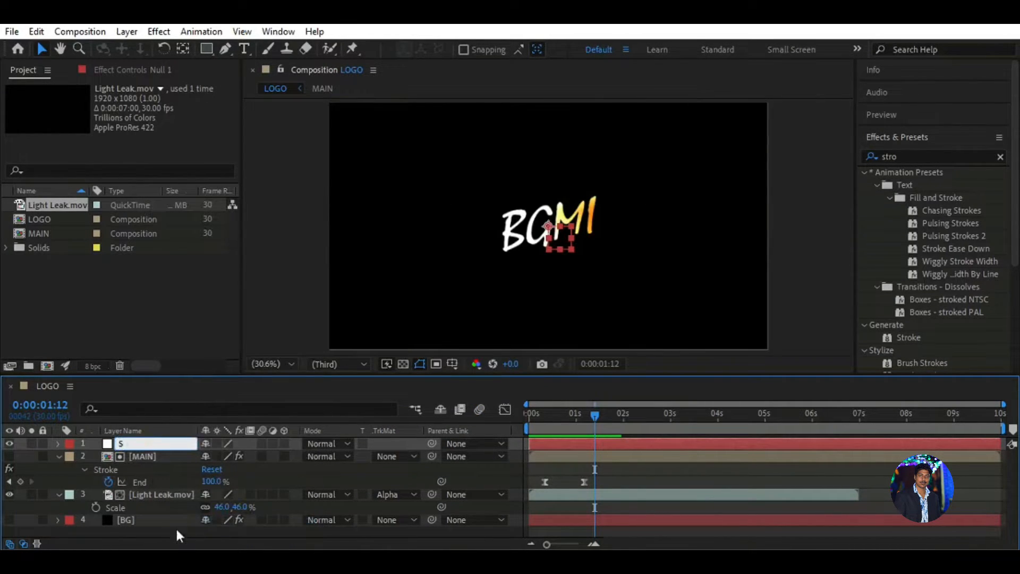
key(Return)
drag(154, 443, 156, 486)
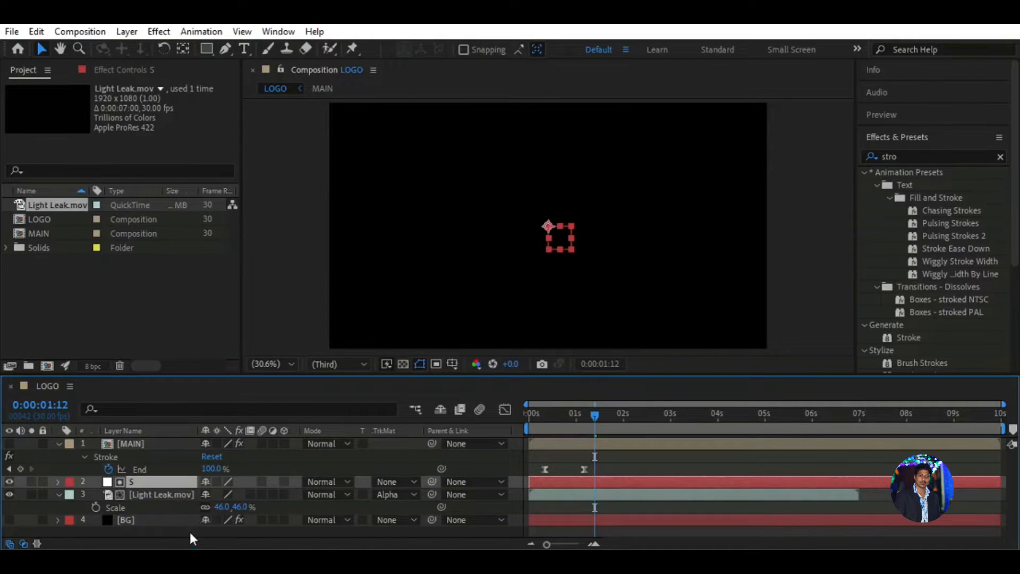
mouse_move(375, 376)
mouse_down()
mouse_move(374, 333)
mouse_move(375, 357)
mouse_up()
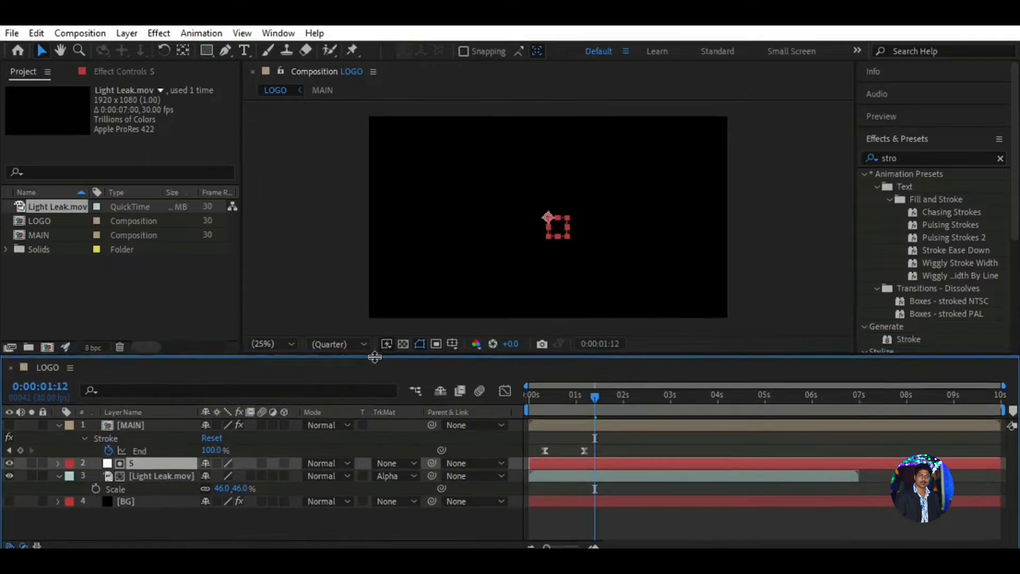
click(168, 516)
drag(160, 465, 171, 422)
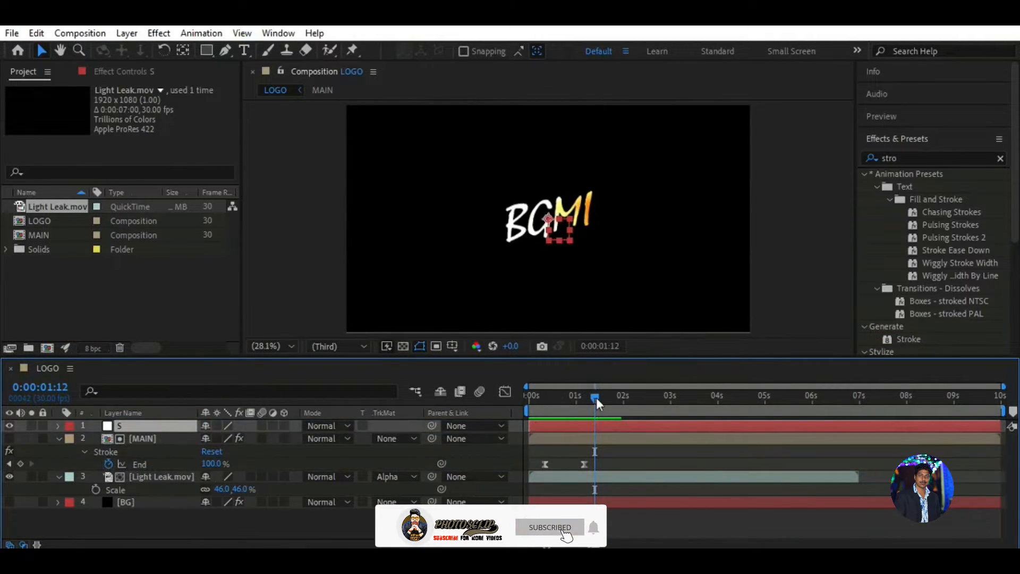
- Set the current time to 0:00:01:05 and parent both MAIN and Light Leak.mov to the null S
drag(595, 398, 584, 399)
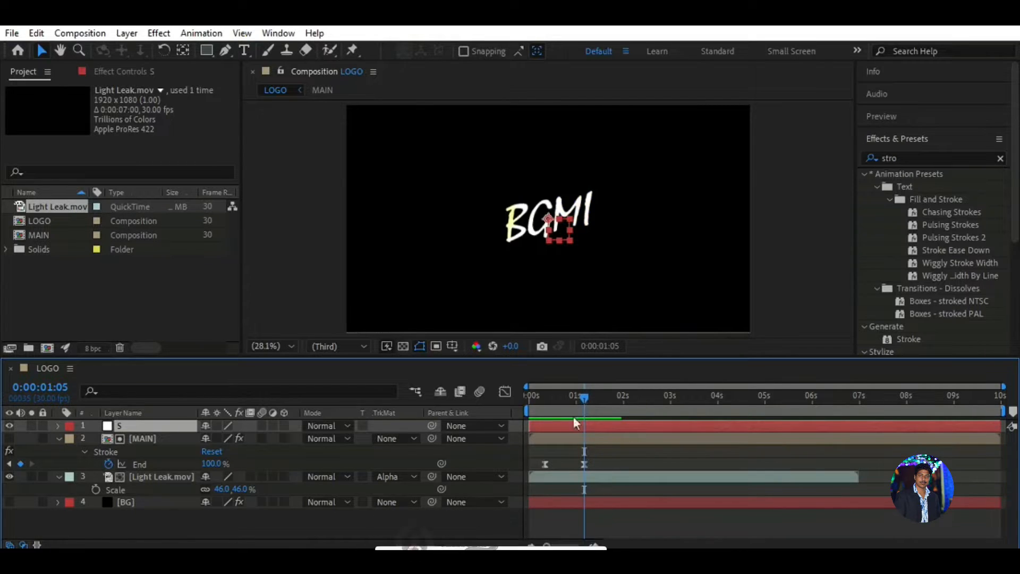
click(182, 439)
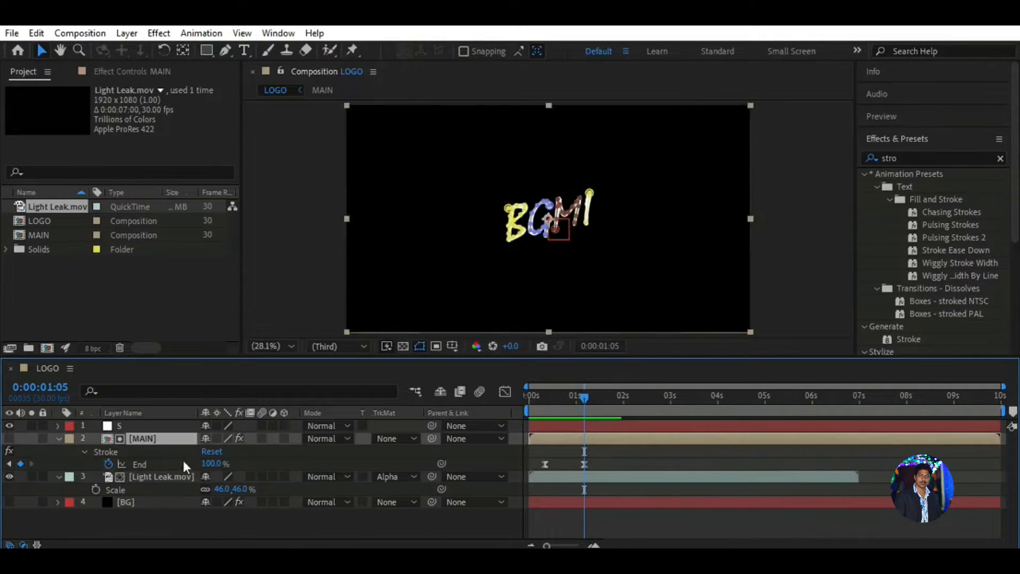
click(178, 478)
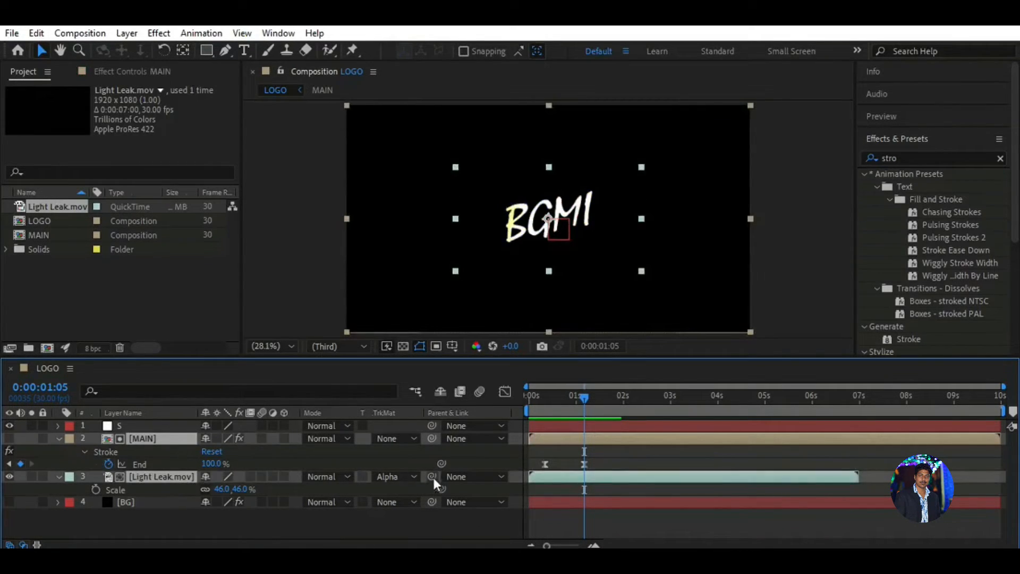
drag(432, 476, 182, 426)
key(s)
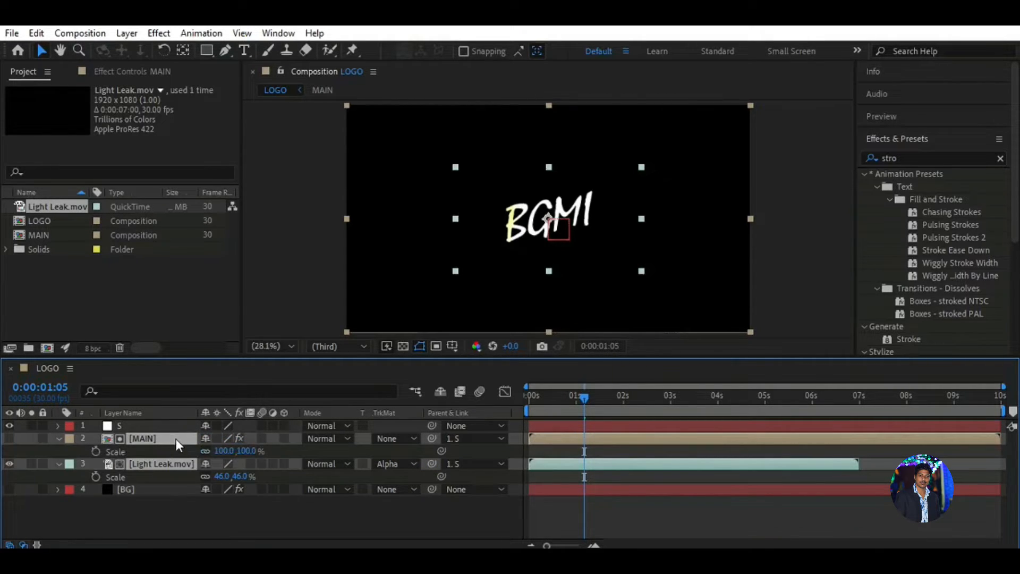
key(s)
- Animate the null S's scale from 100% at 0:00:01:05 to 86% at 0:00:04:00
click(170, 427)
key(s)
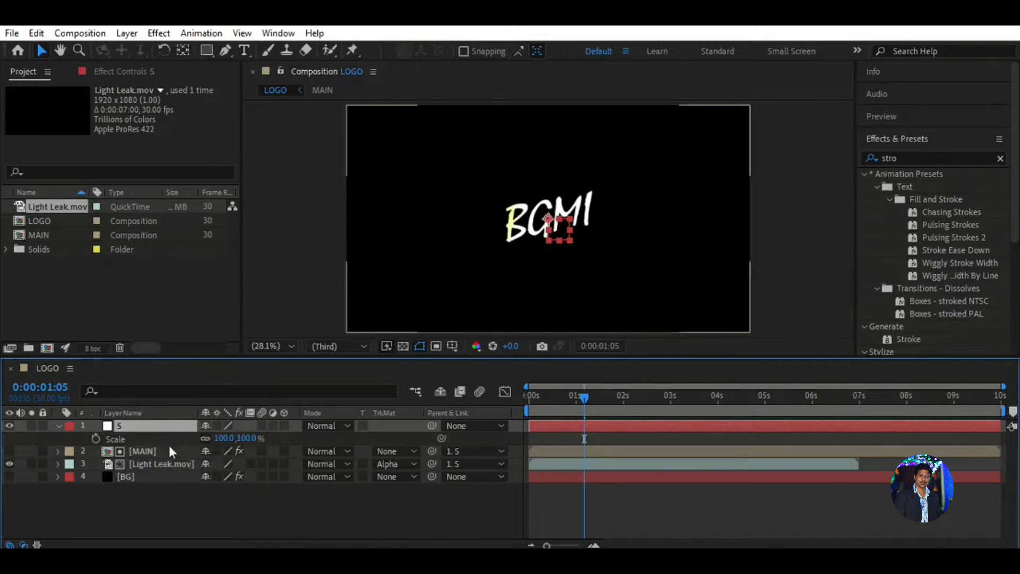
click(96, 438)
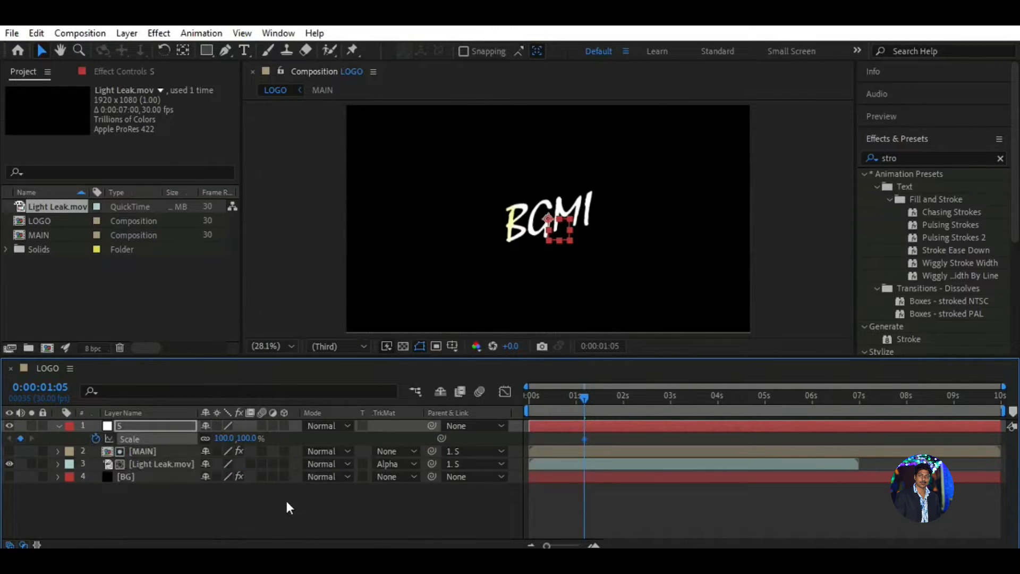
drag(585, 395, 722, 400)
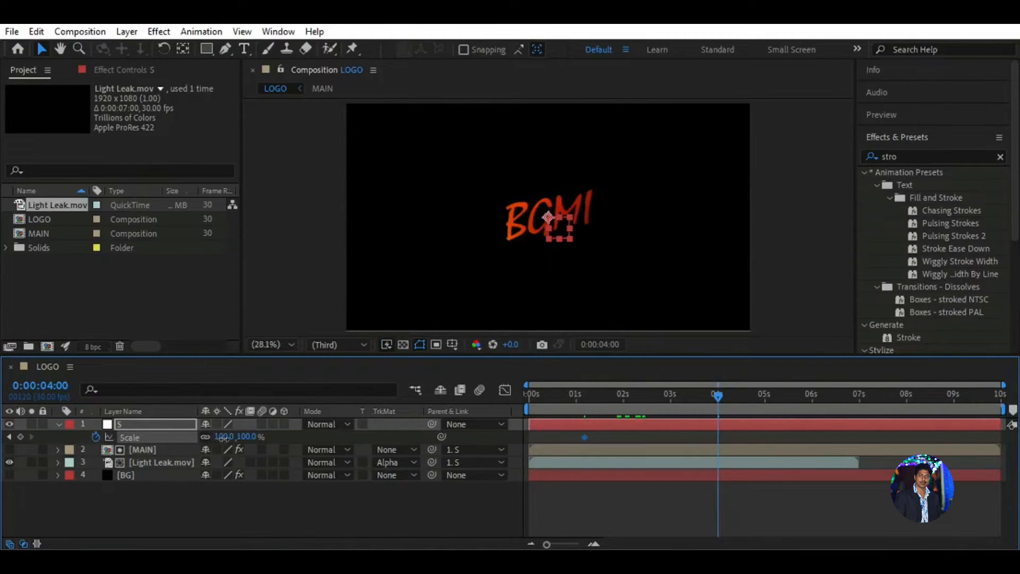
drag(223, 436, 216, 443)
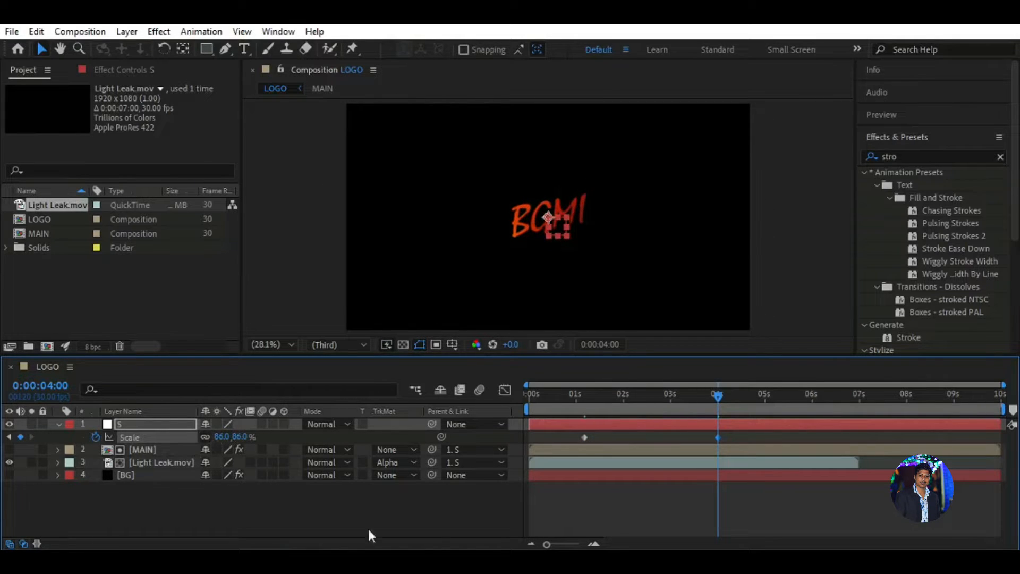
- Set the null S's scale to 135% at 0:00:00:10, in line with the first effect keyframe of the MAIN layer
click(58, 450)
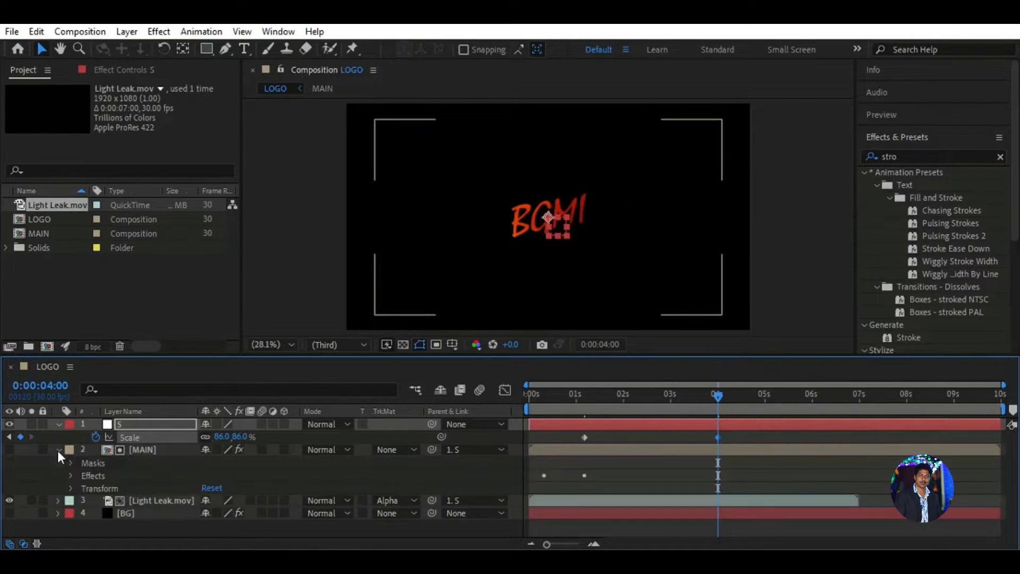
drag(718, 397, 546, 420)
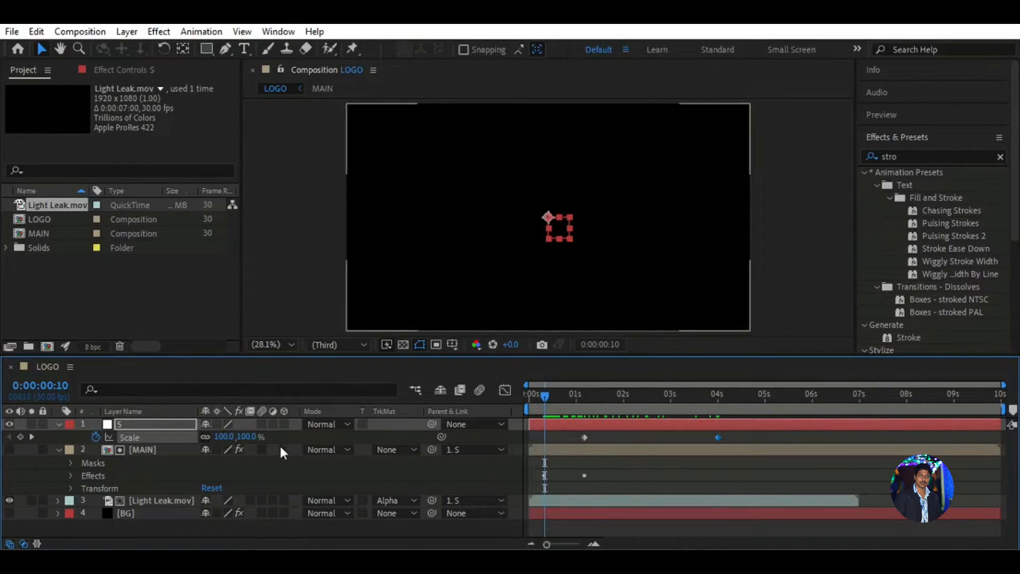
drag(222, 438, 247, 440)
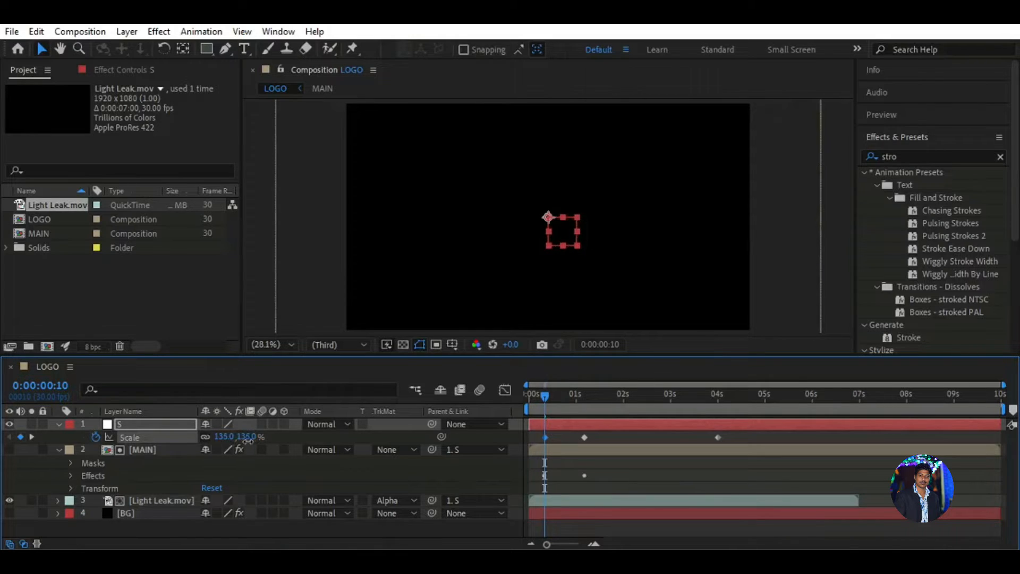
- Collapse the MAIN layer's properties and set the null S's scale to 171% at 0:00:05:24
drag(544, 396, 717, 397)
click(59, 449)
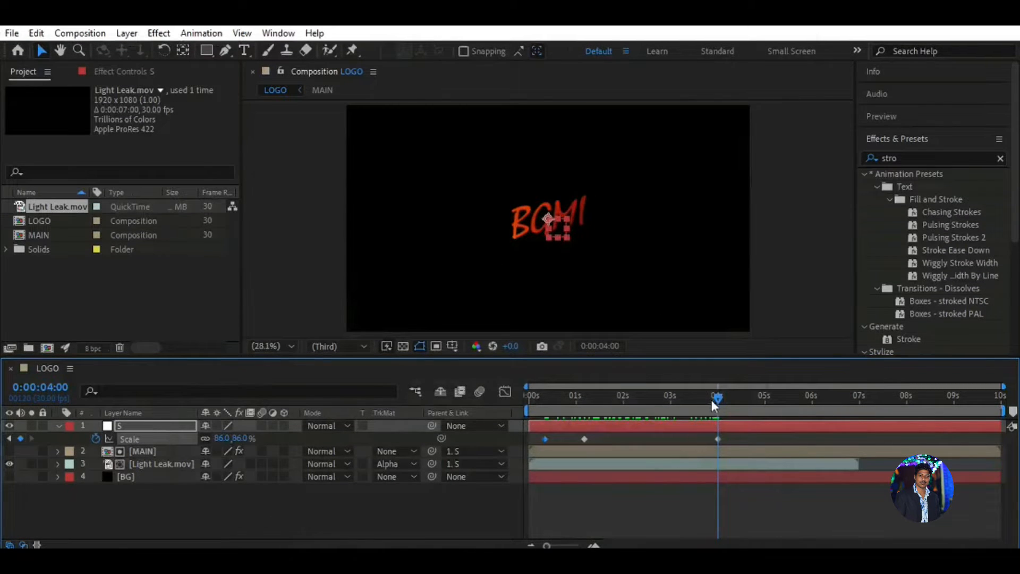
drag(714, 399, 803, 397)
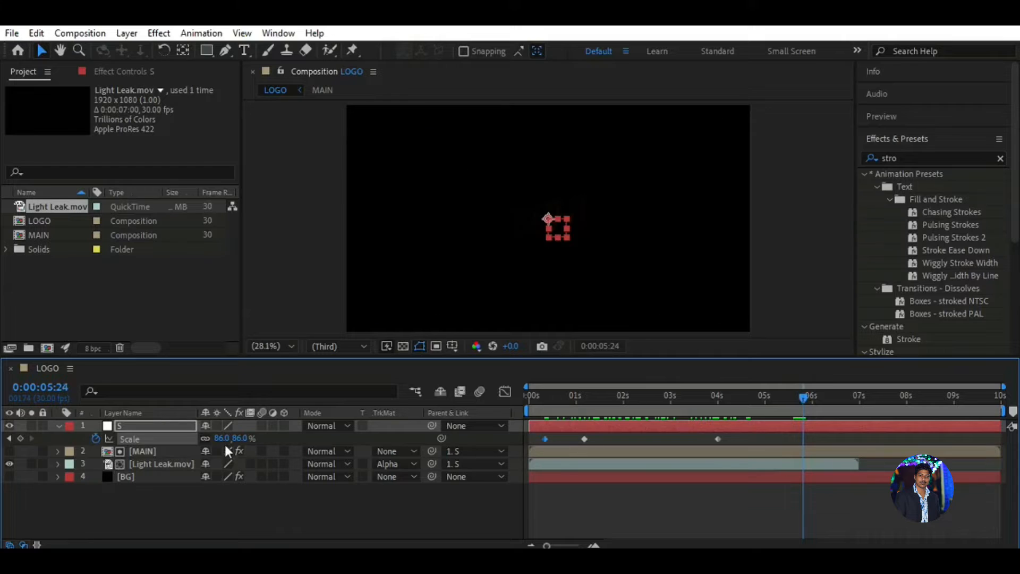
drag(227, 442, 286, 442)
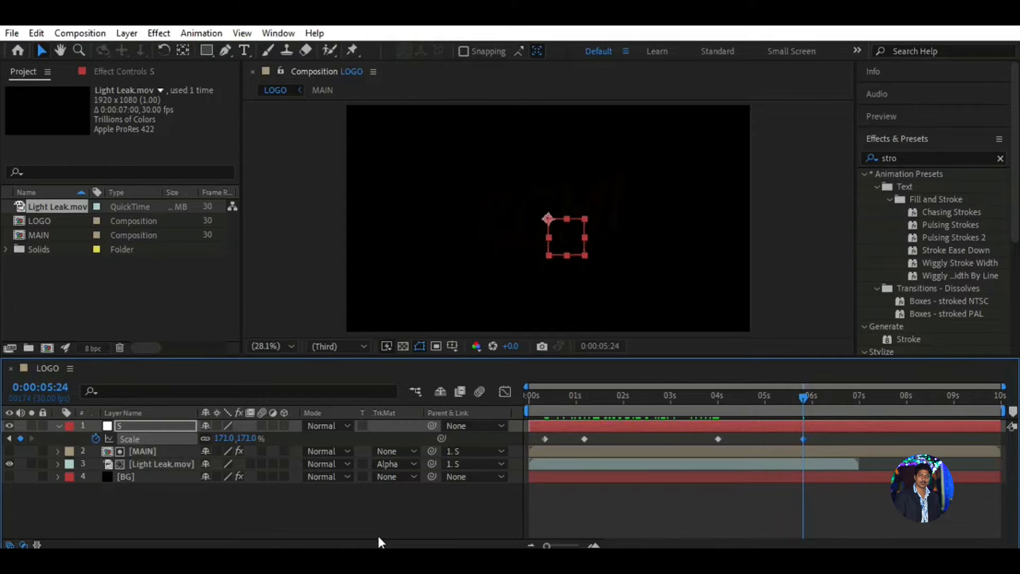
- Apply Easy Ease to all four scale keyframes of the null S and preview the animation from the start
mouse_move(803, 397)
mouse_down()
mouse_move(839, 398)
mouse_move(823, 398)
mouse_up()
drag(813, 433, 544, 457)
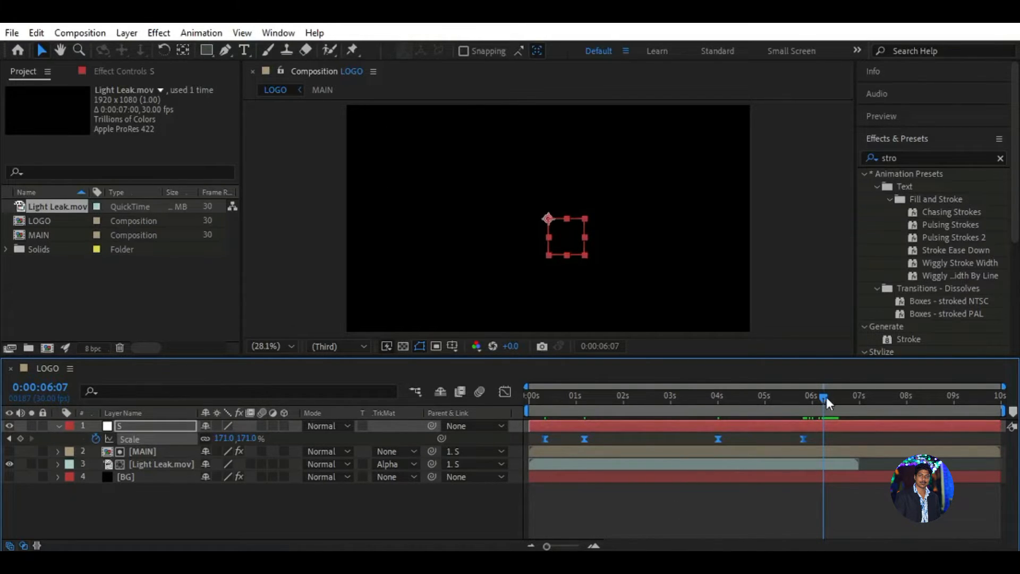
drag(826, 397, 530, 403)
click(437, 507)
key(space)
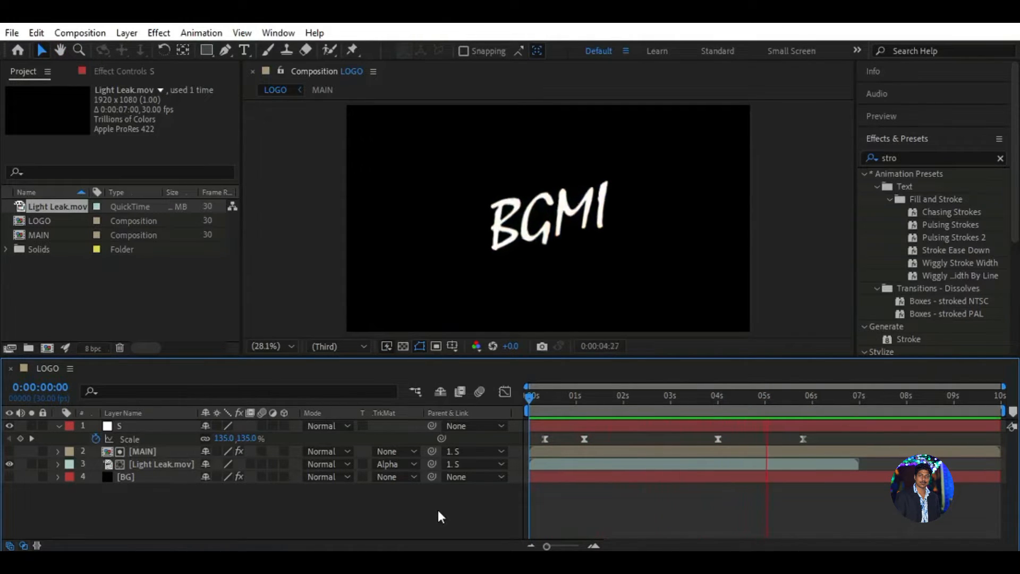
- Select all of S's scale keyframes and display their speed graph in the Graph Editor
drag(886, 399, 861, 401)
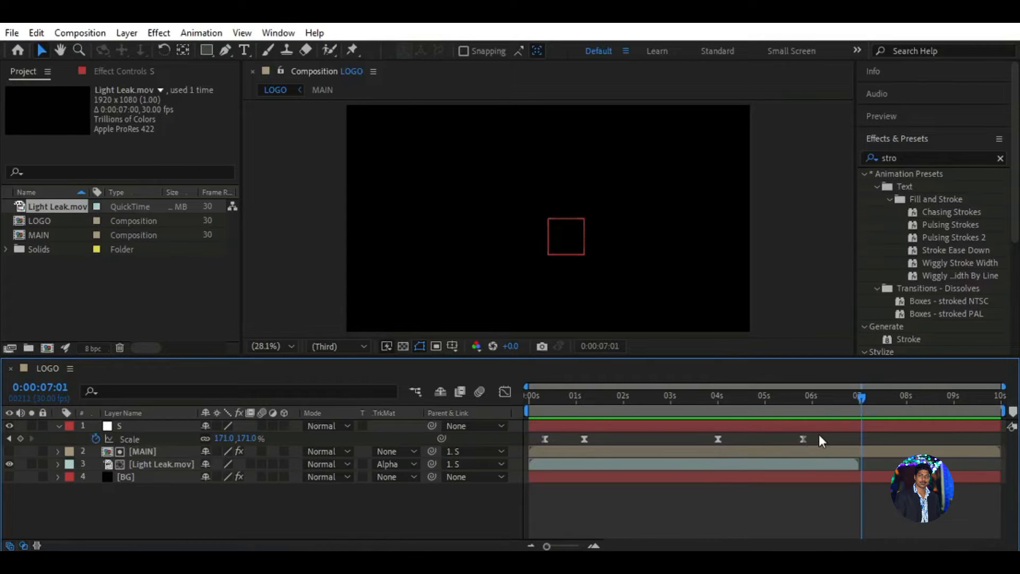
drag(817, 435, 534, 444)
click(506, 391)
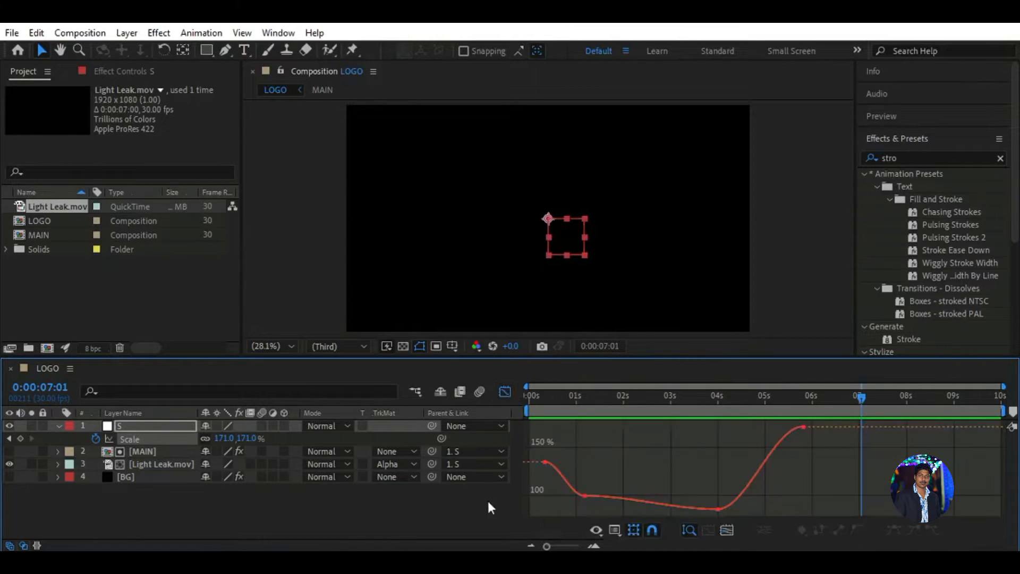
click(616, 529)
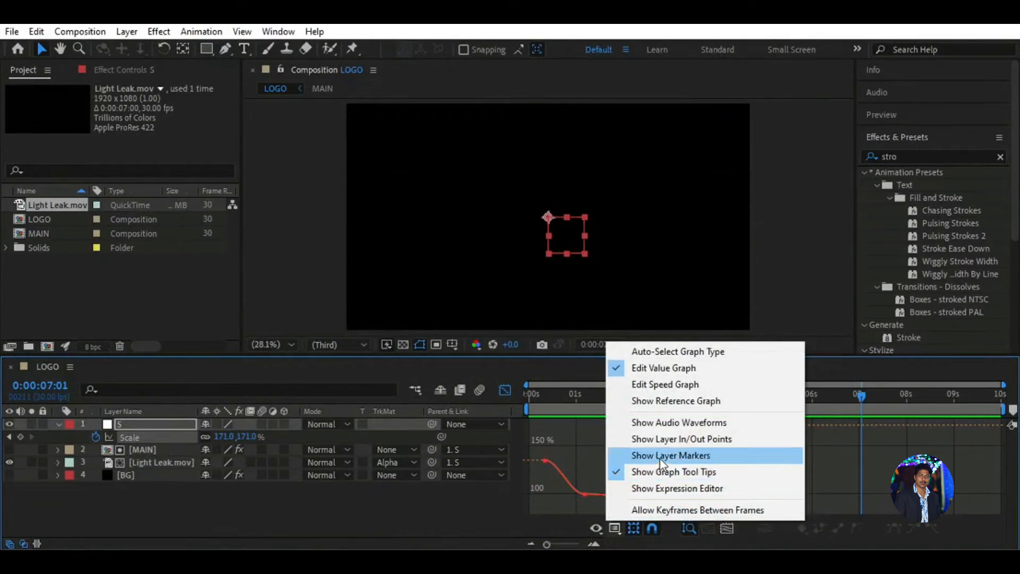
click(664, 384)
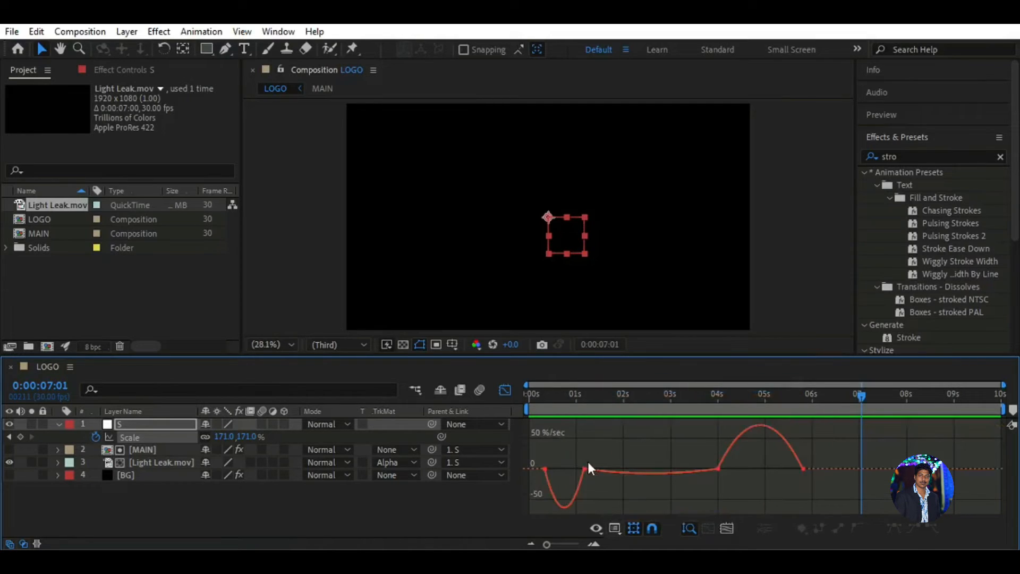
- Lengthen the outgoing ease of S's first and third scale keyframes into sharp speed peaks near 1 s and 5.5 s, then close the Graph Editor
click(548, 470)
drag(551, 470, 575, 449)
click(718, 447)
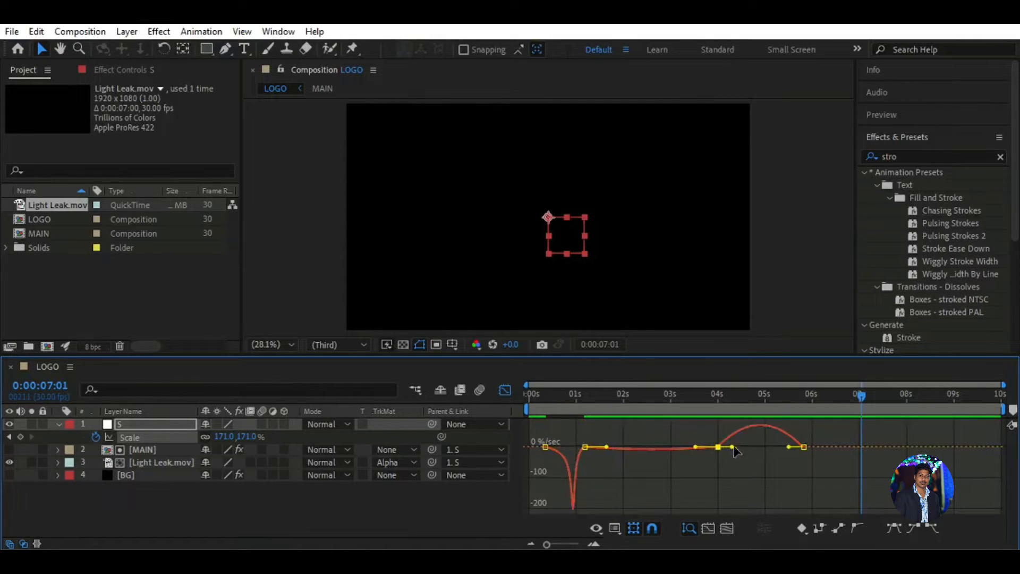
drag(732, 447, 769, 466)
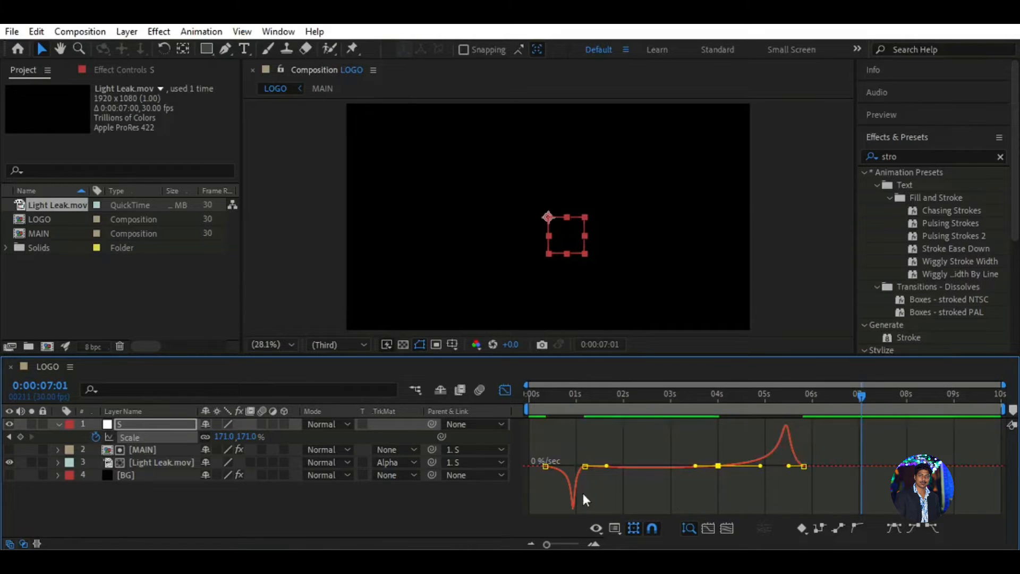
click(505, 392)
- Preview the logo's reshaped scale animation from the start of the composition
drag(837, 400, 525, 401)
key(space)
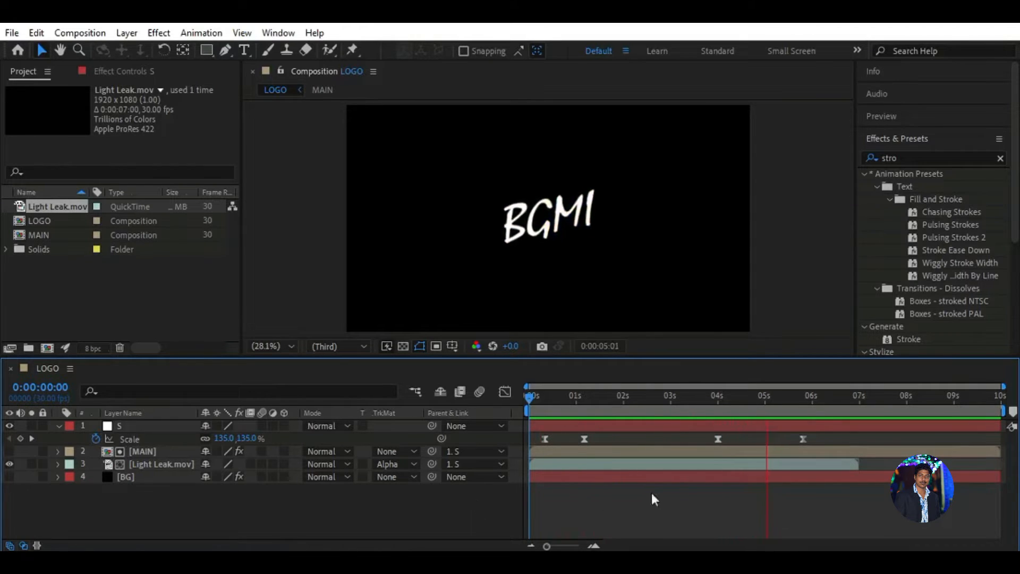
key(space)
- Move the current time to 0:00:03:14 and duplicate the MAIN and Light Leak.mov layers together
drag(844, 398, 694, 407)
click(154, 451)
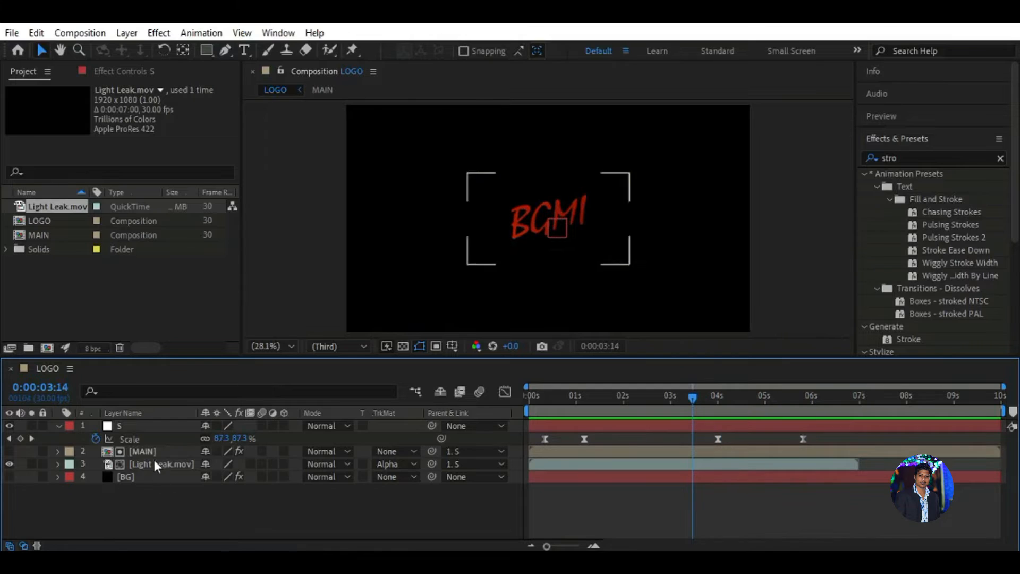
shift+click(171, 466)
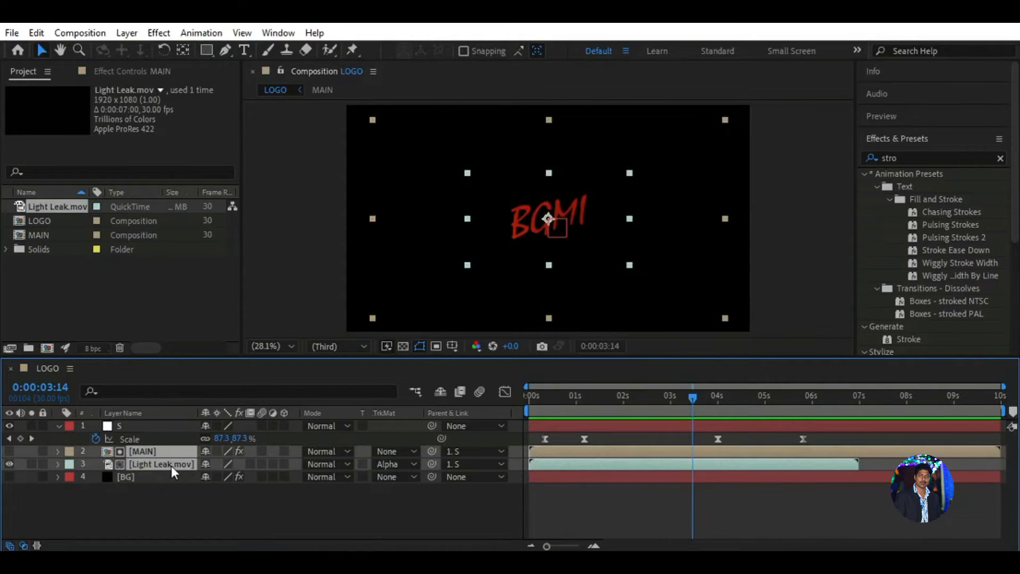
key(ctrl+d)
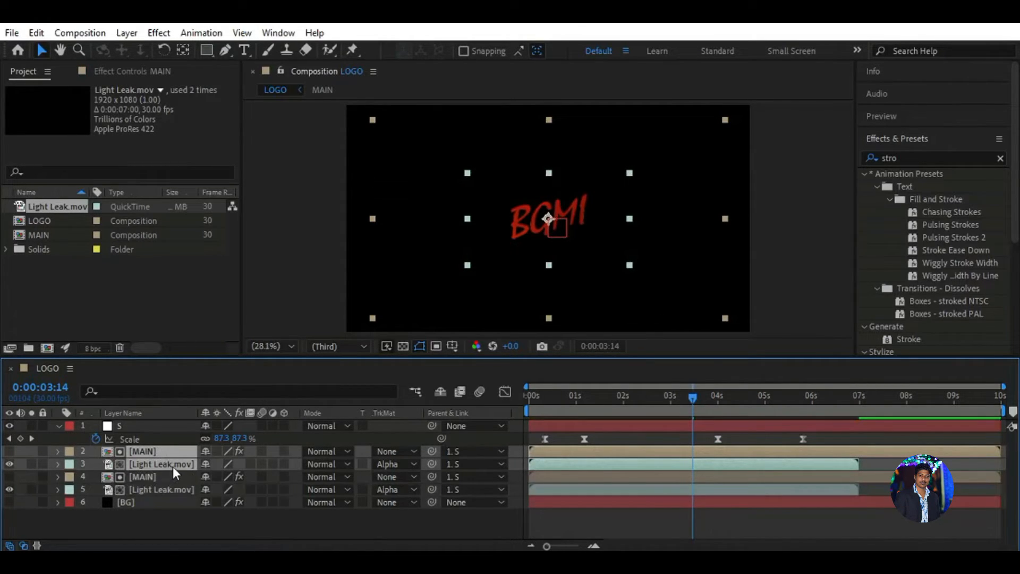
- Apply CC Radial Fast Blur to the upper MAIN layer and set its amount to 78
click(165, 452)
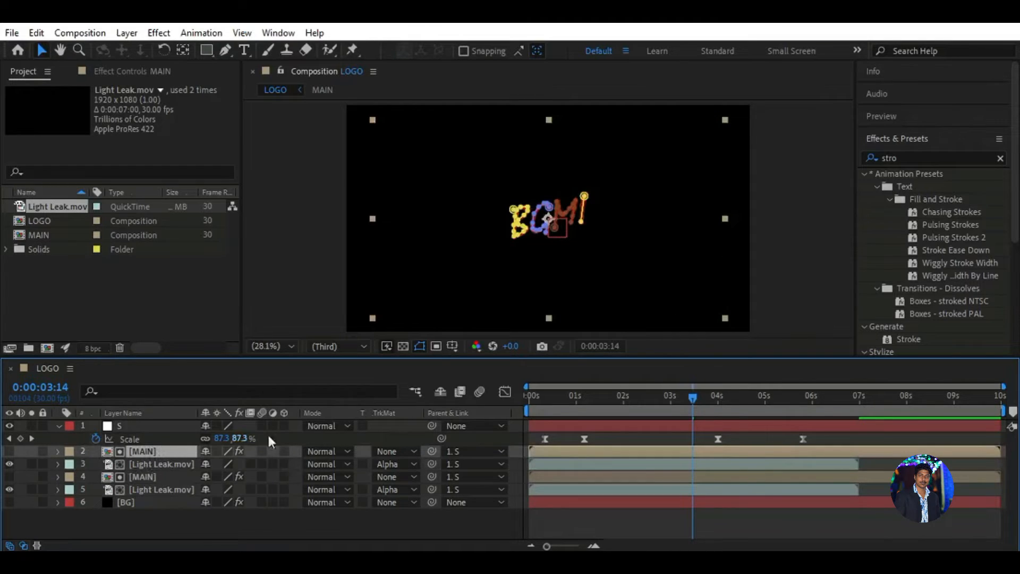
click(901, 158)
click(875, 157)
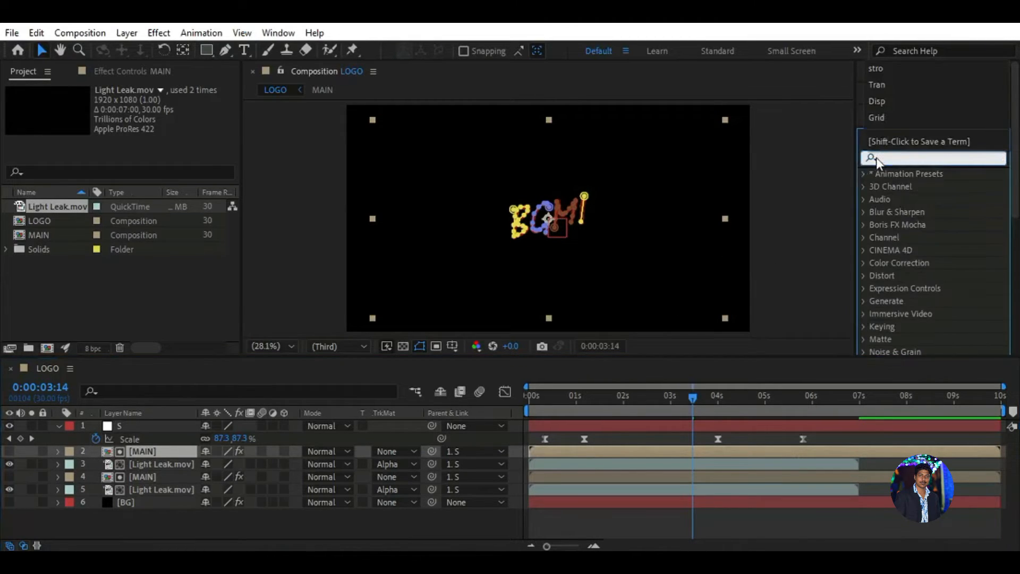
text(CC)
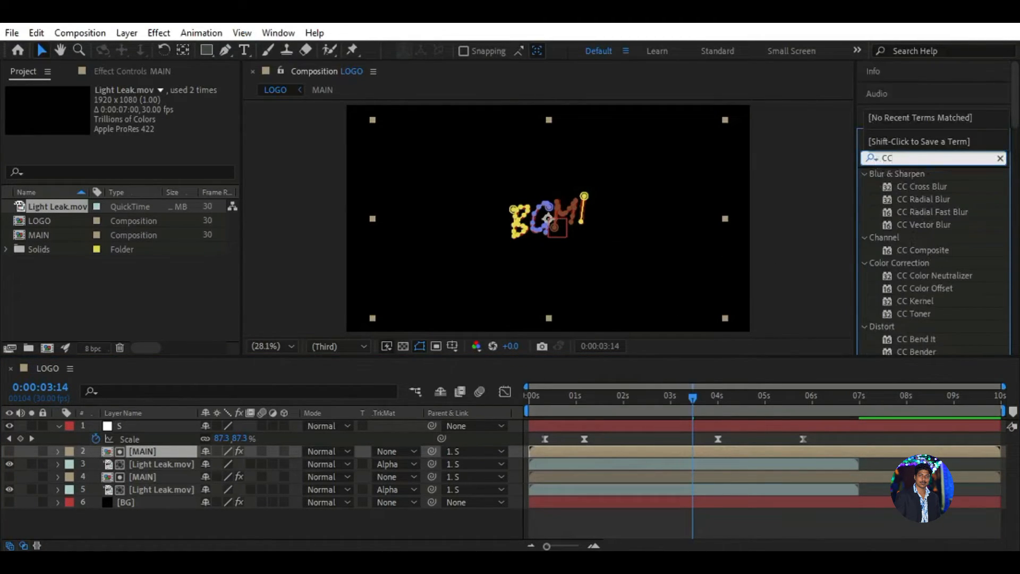
text( R)
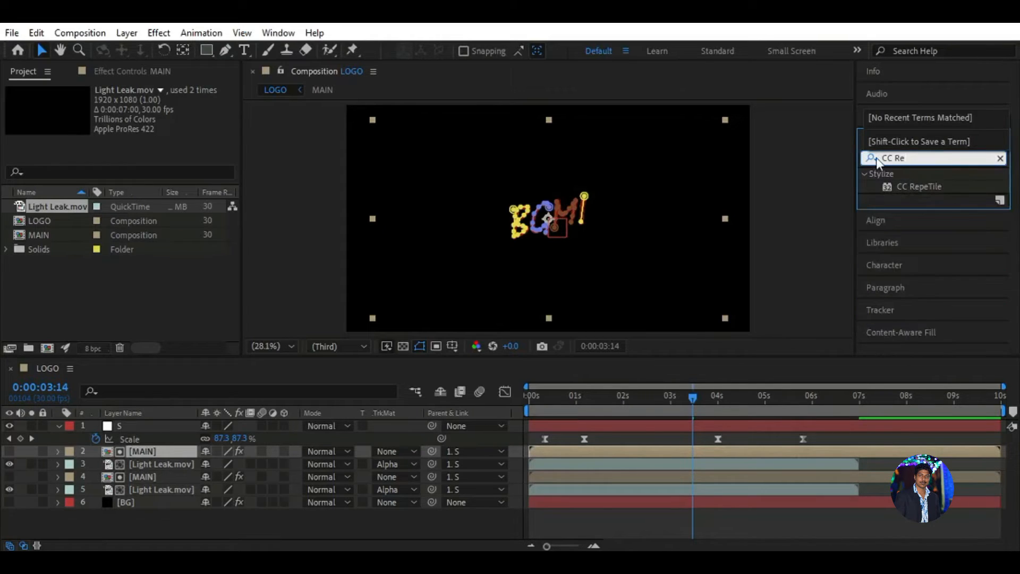
click(935, 199)
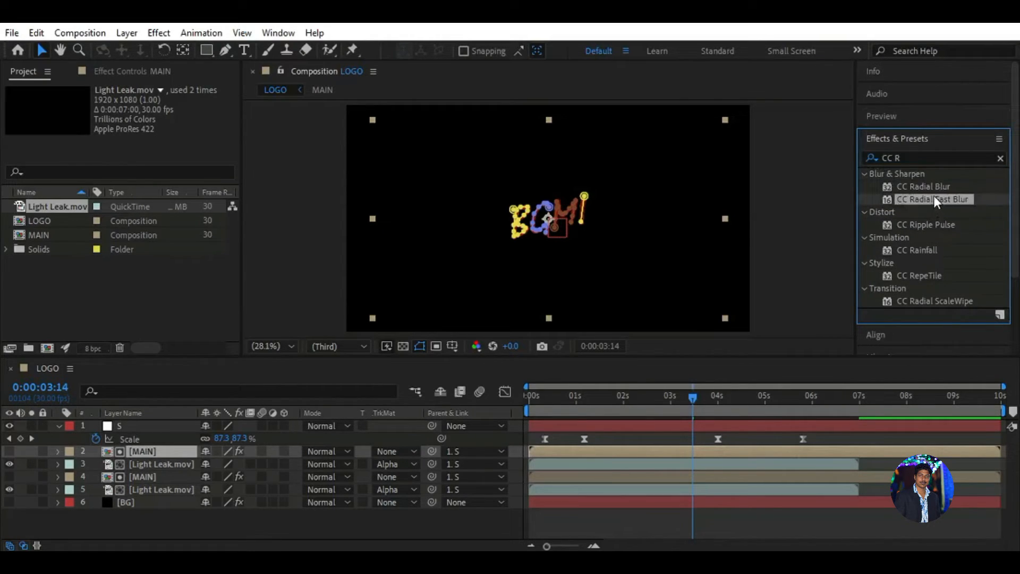
drag(932, 195, 171, 450)
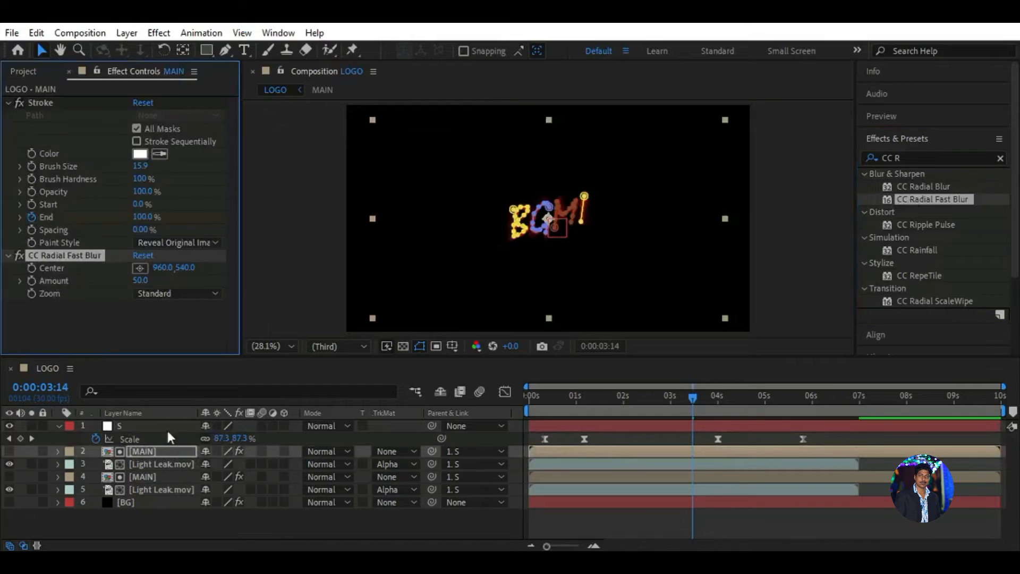
drag(137, 285, 143, 282)
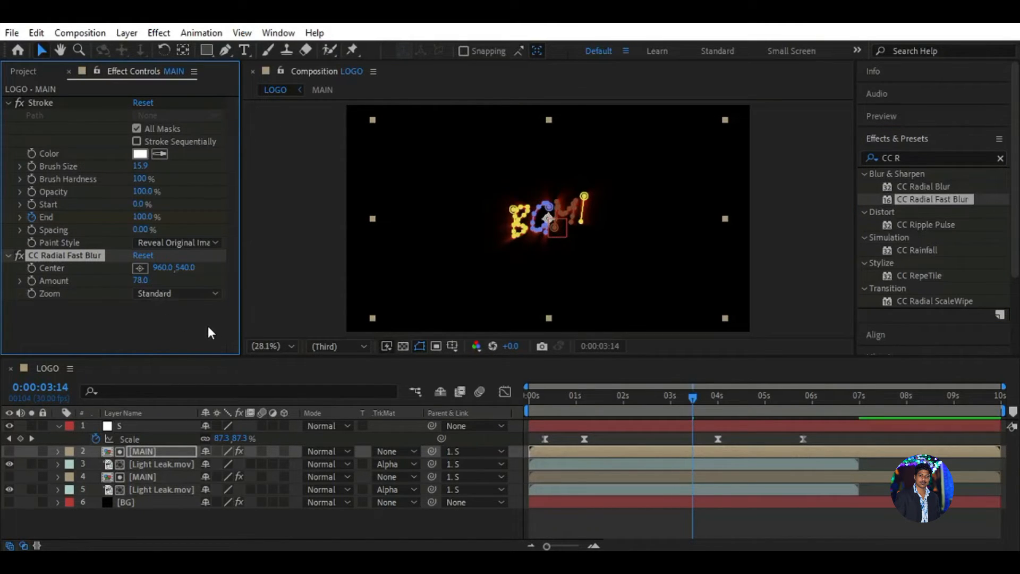
click(286, 531)
- Set the upper MAIN layer's opacity to 30%, checking the glow at 0:00:01:22, and collapse the open layer properties
click(159, 455)
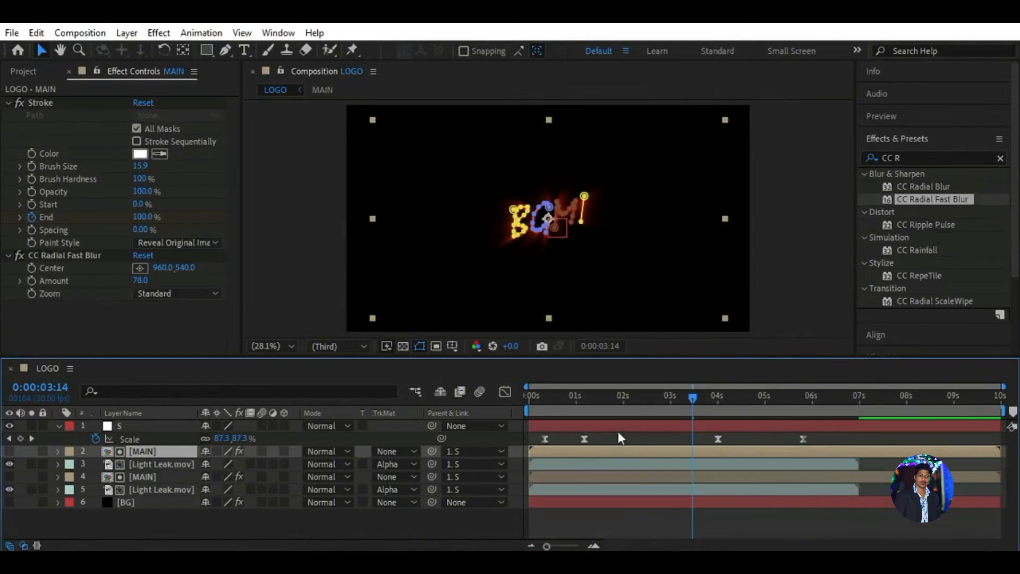
drag(693, 397, 611, 397)
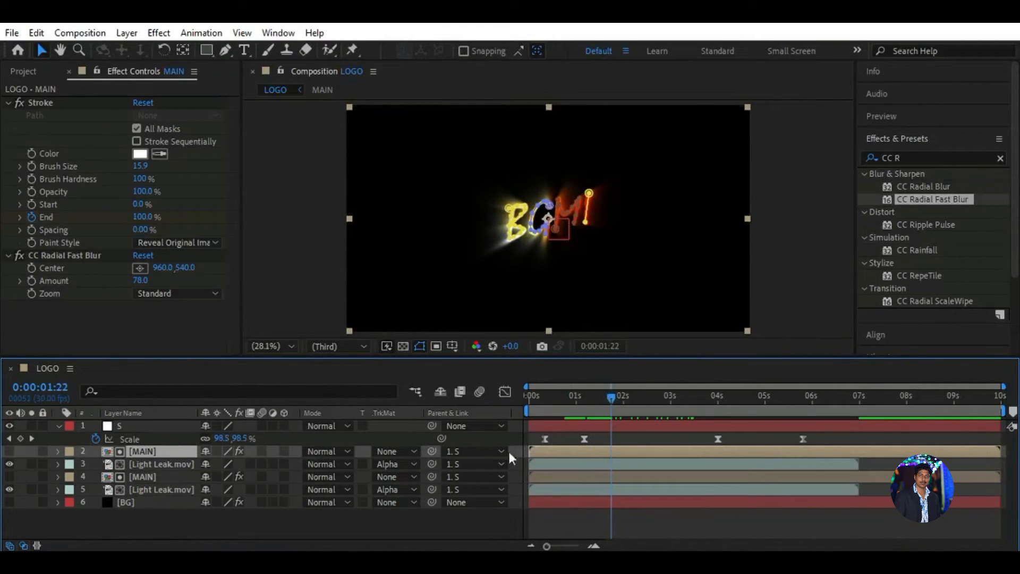
key(t)
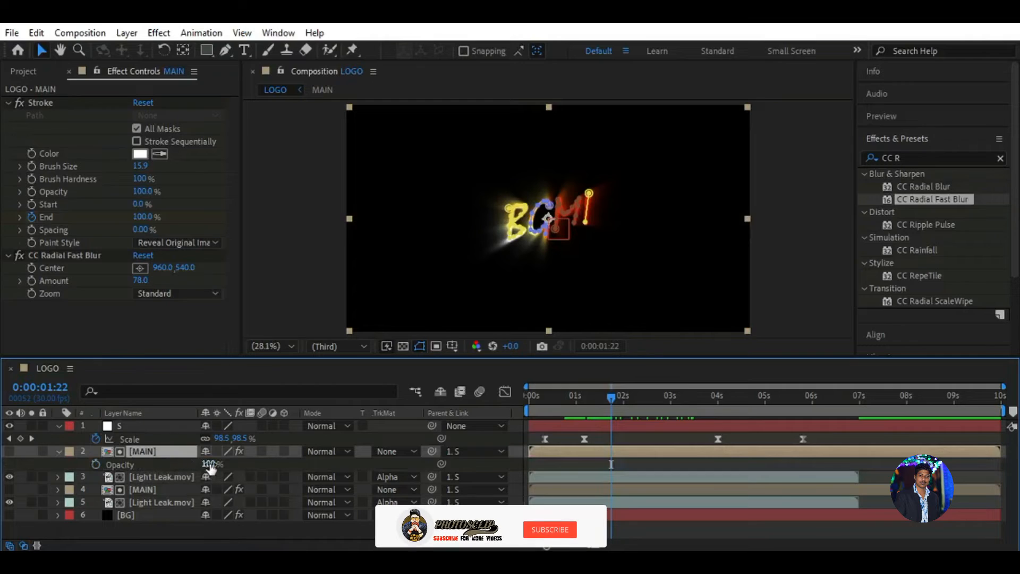
click(213, 463)
key(Return)
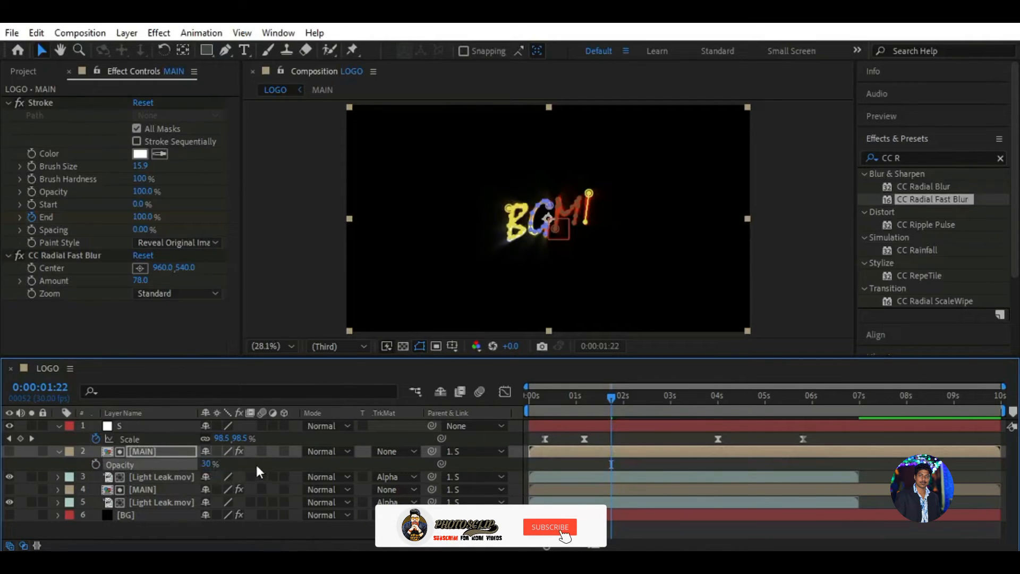
key(t)
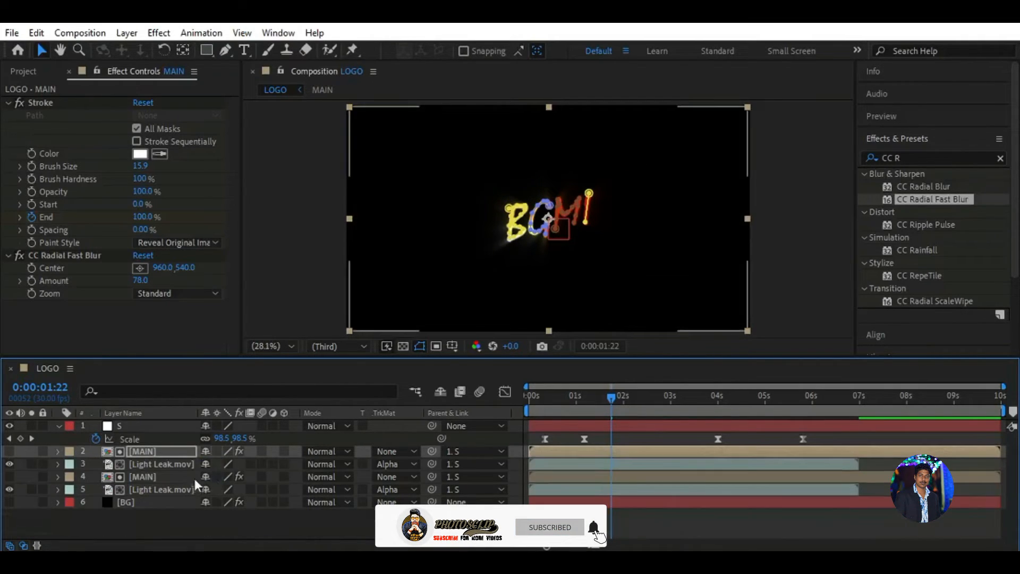
click(156, 438)
click(57, 426)
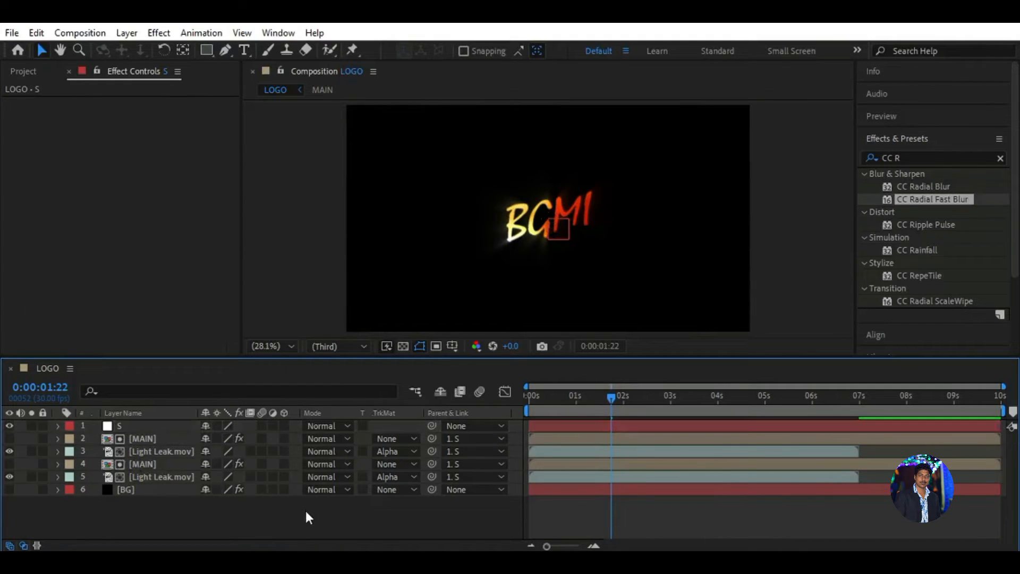
- Create an adjustment layer at the top of the LOGO composition and rename it G
right_click(337, 517)
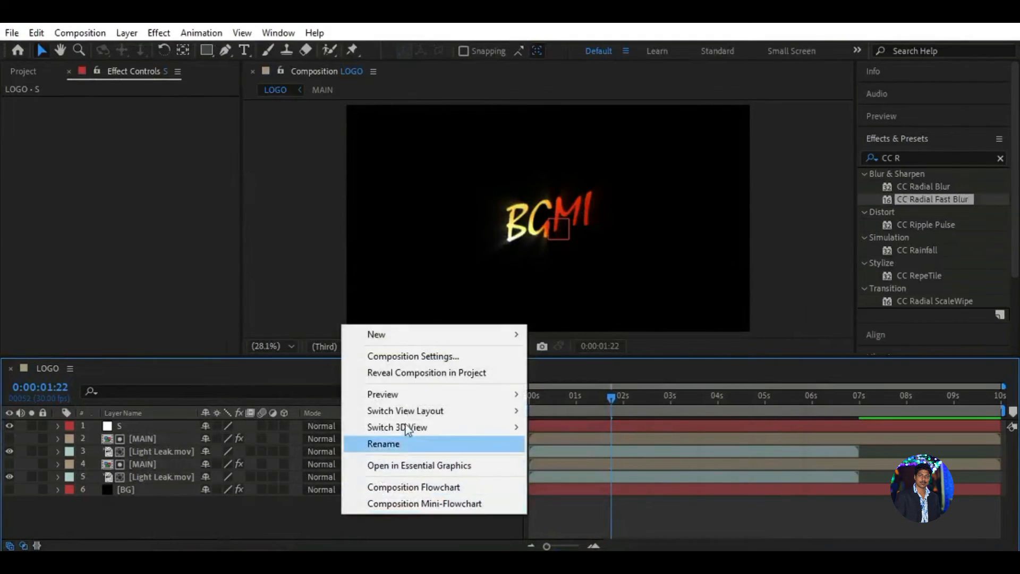
mouse_move(510, 334)
click(586, 457)
right_click(166, 425)
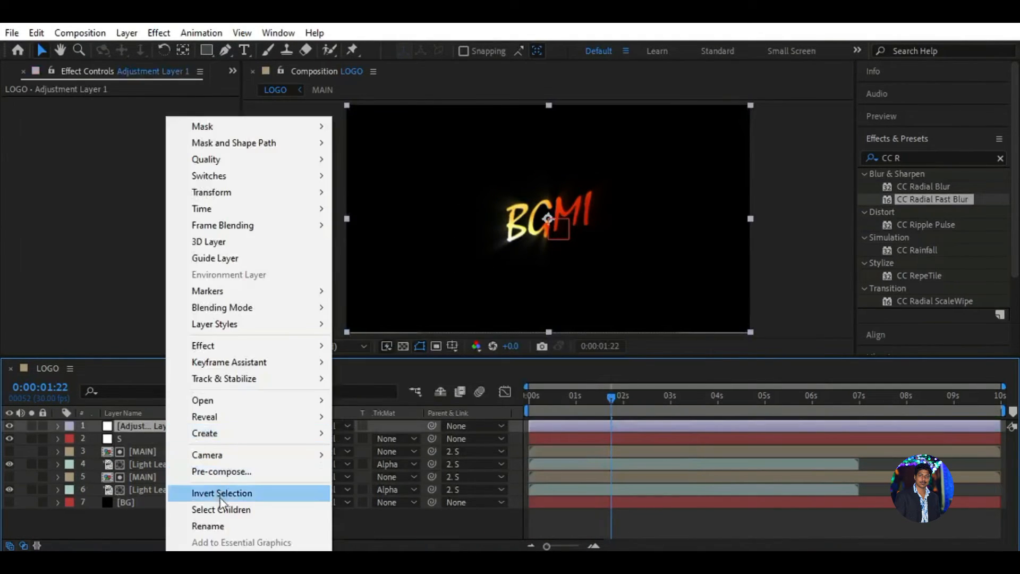
click(219, 523)
text(G)
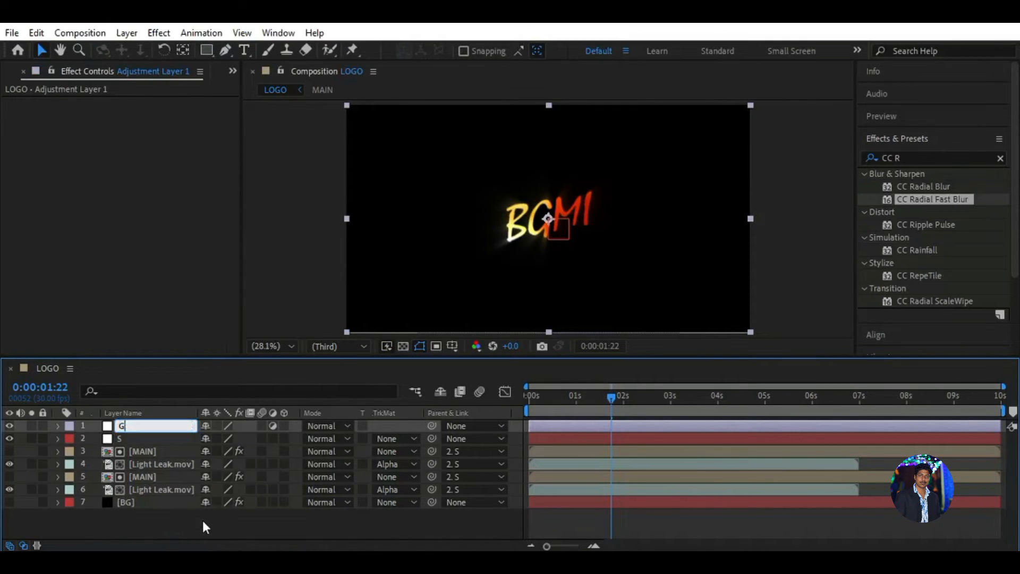
click(202, 520)
- Apply the Glow effect to adjustment layer G and set its glow radius to 300
click(164, 428)
click(873, 157)
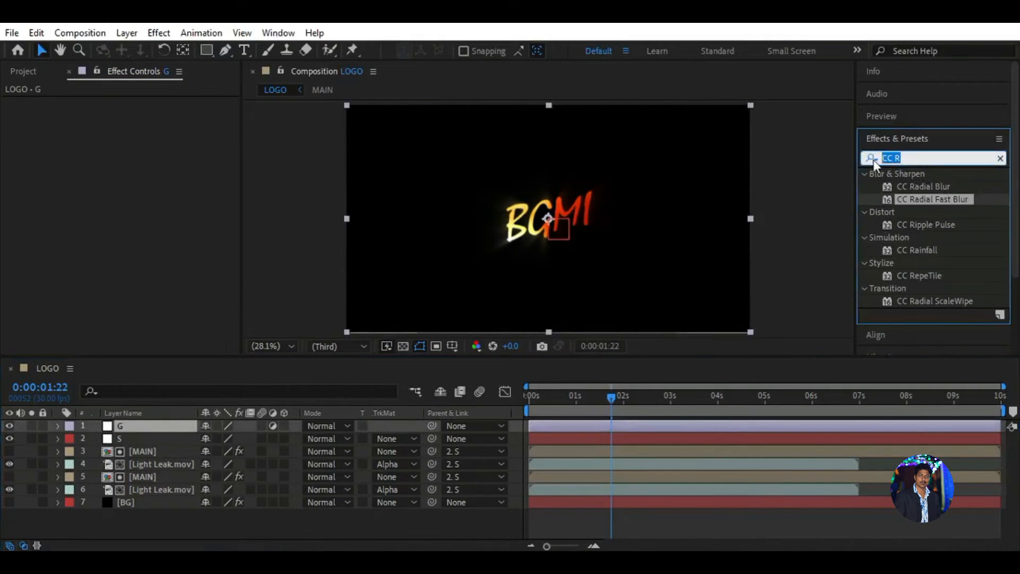
text(Glow)
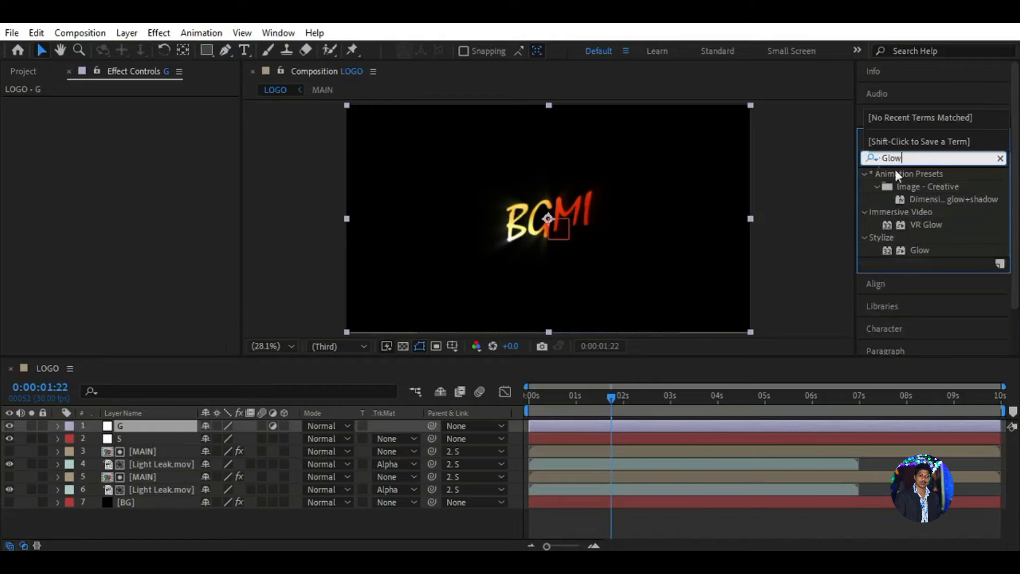
drag(933, 250, 524, 326)
drag(483, 279, 483, 280)
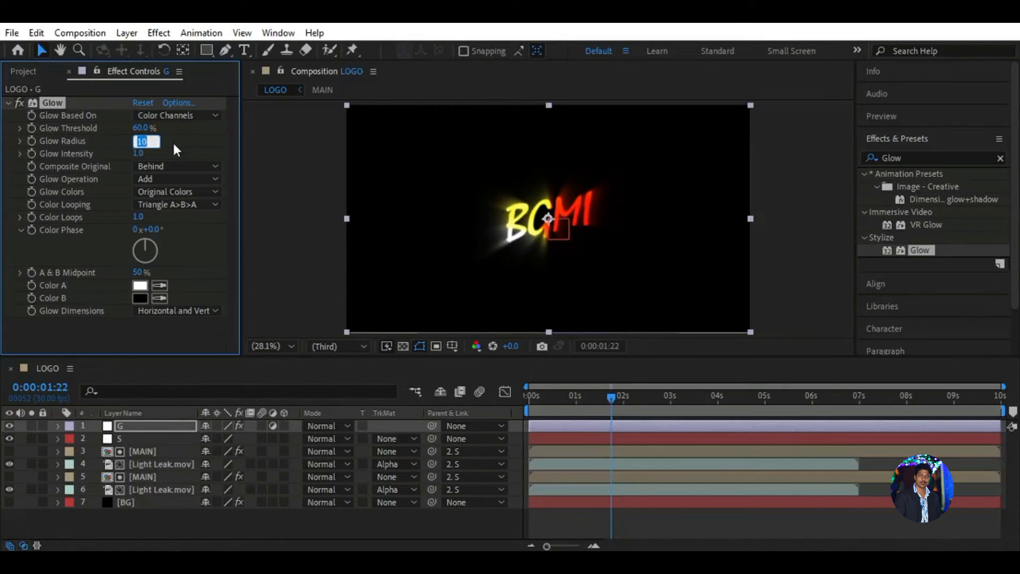
text(300)
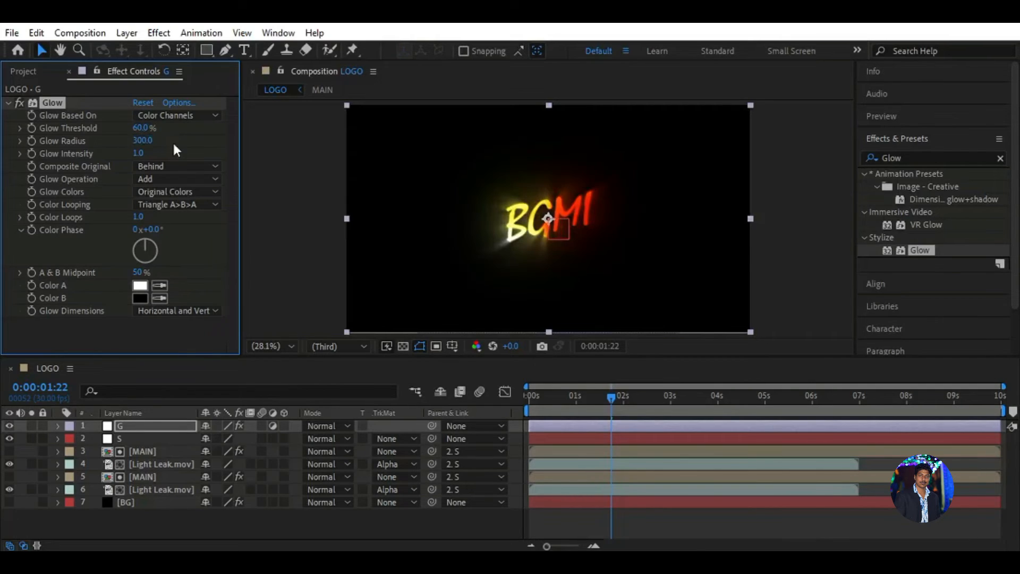
click(175, 328)
- Set the scale of the upper Light Leak.mov layer to 60%
click(178, 465)
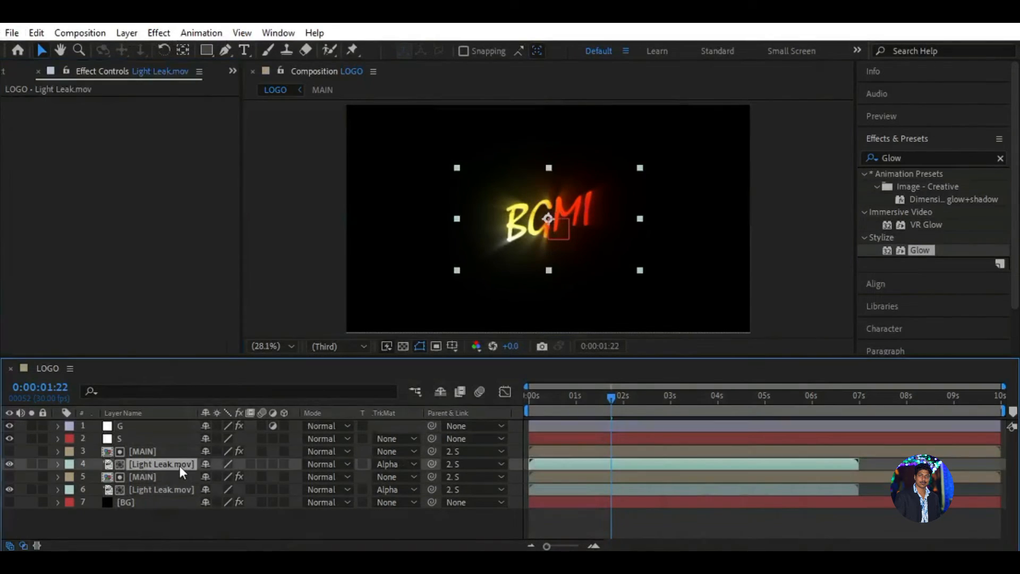
key(s)
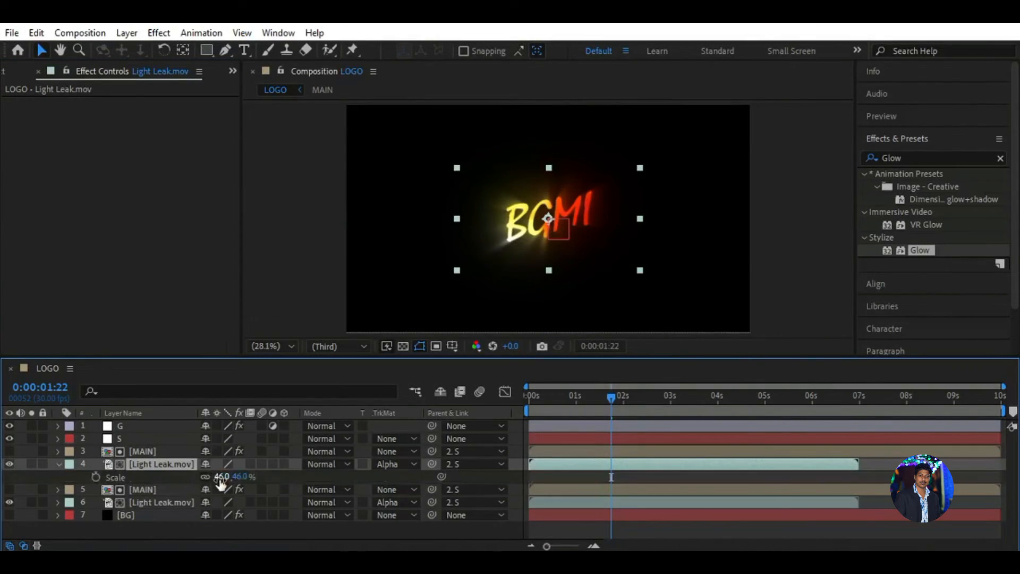
drag(221, 482, 243, 523)
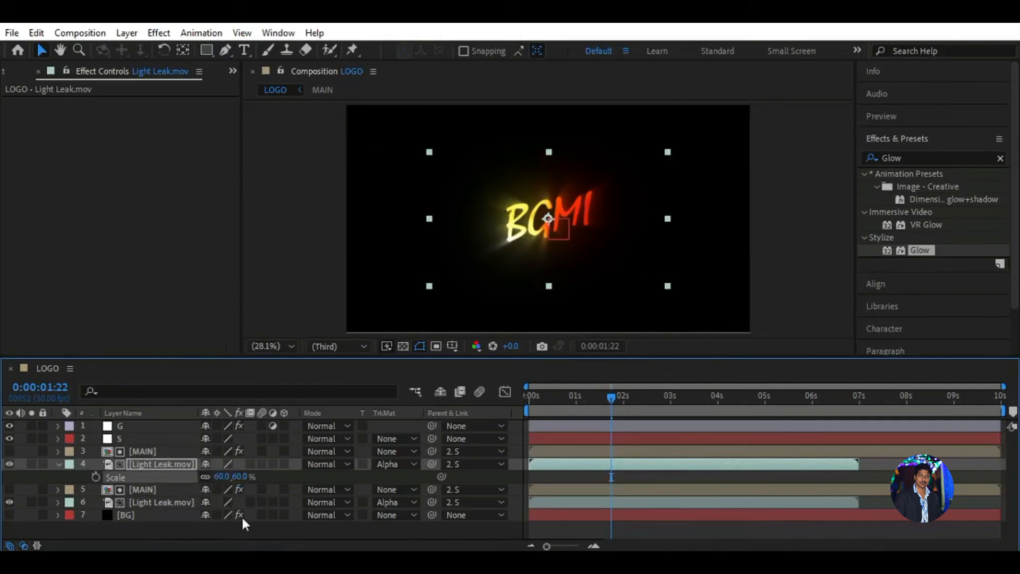
click(199, 533)
- Move the upper MAIN and Light Leak.mov layers together below the other MAIN and Light Leak.mov pair, just above BG
click(148, 465)
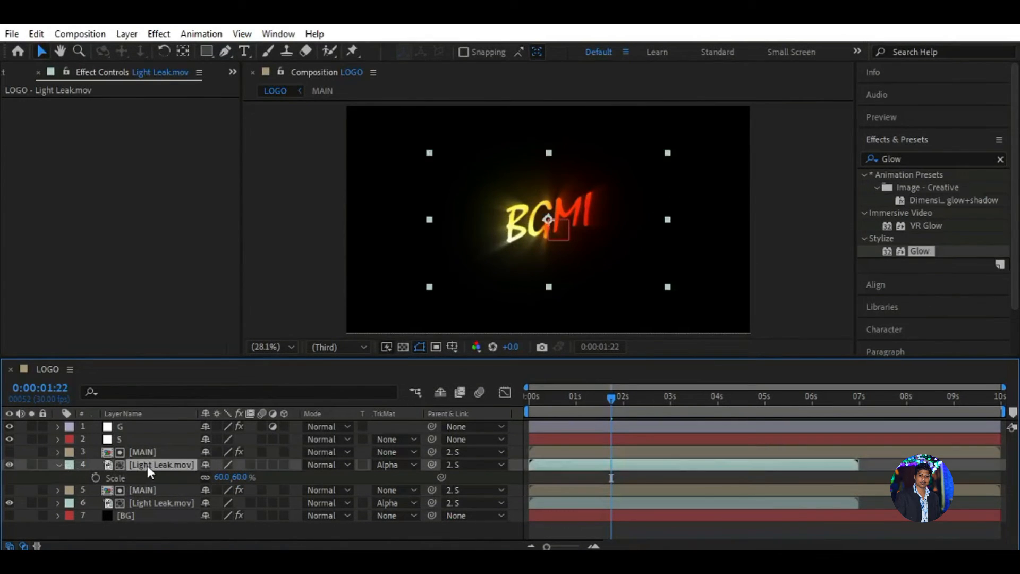
ctrl+click(157, 454)
drag(163, 505, 163, 505)
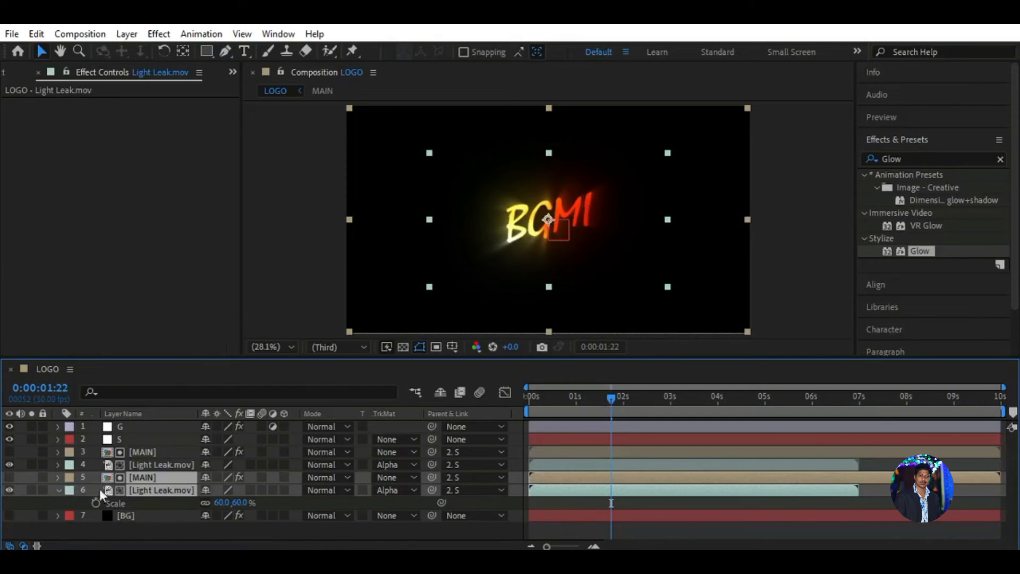
- Show the BG layer and set its Grid color to a pale yellow sampled from the letter B of the BGMI text
click(145, 515)
click(10, 514)
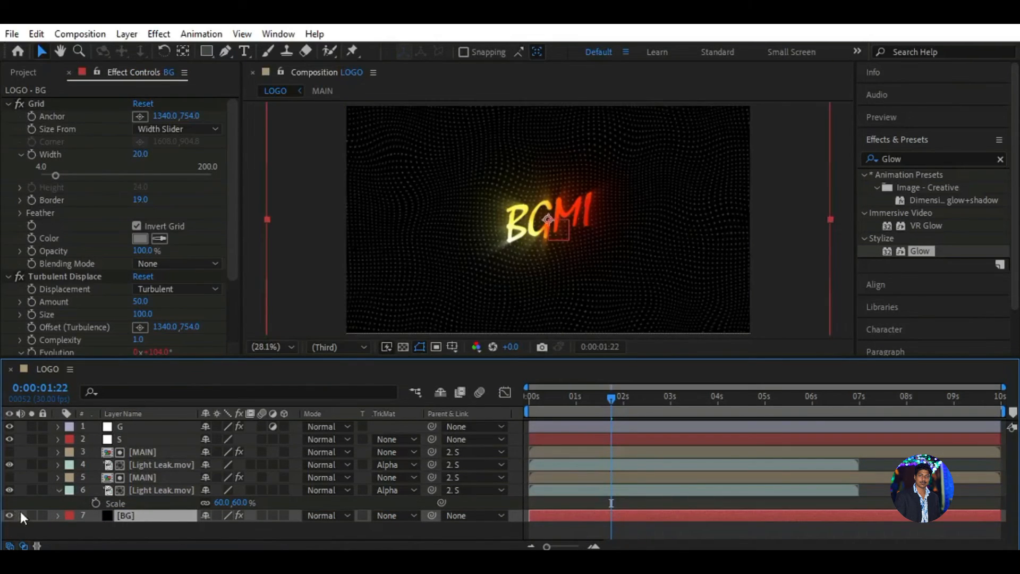
click(160, 239)
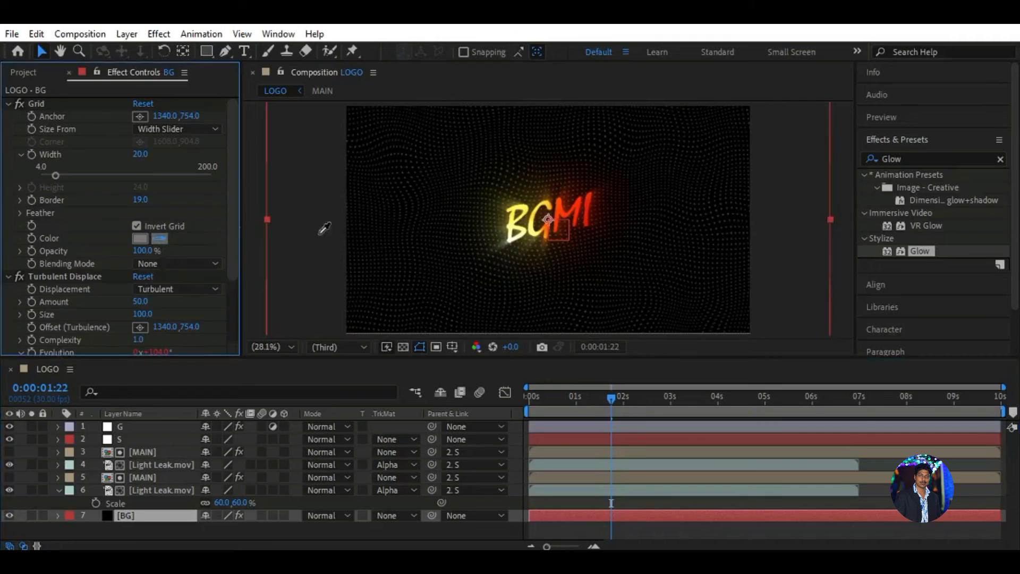
click(513, 229)
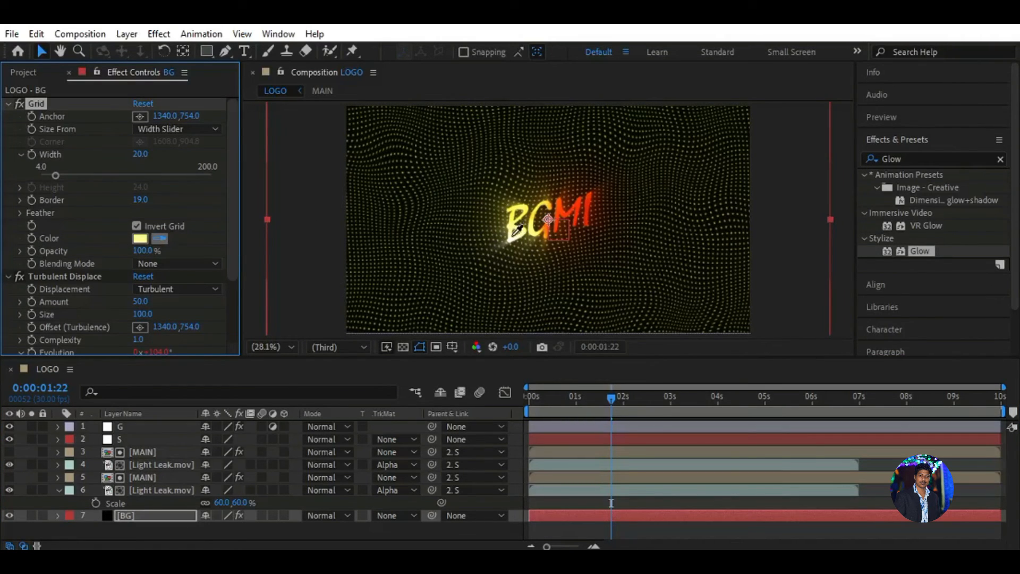
drag(511, 236, 511, 242)
click(159, 238)
click(511, 236)
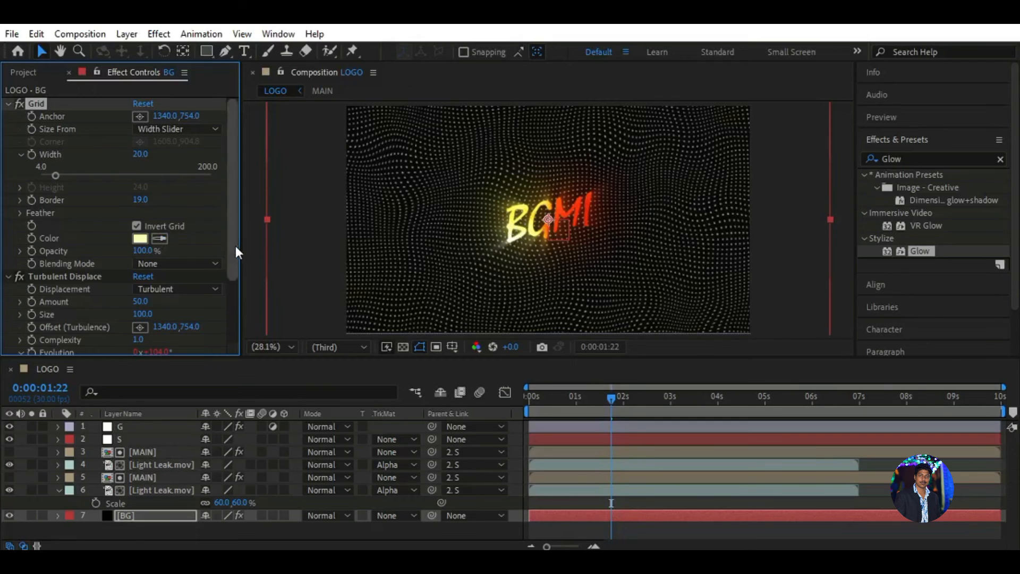
- Set the opacity of the BG layer's Grid effect to 10%
drag(235, 245, 224, 317)
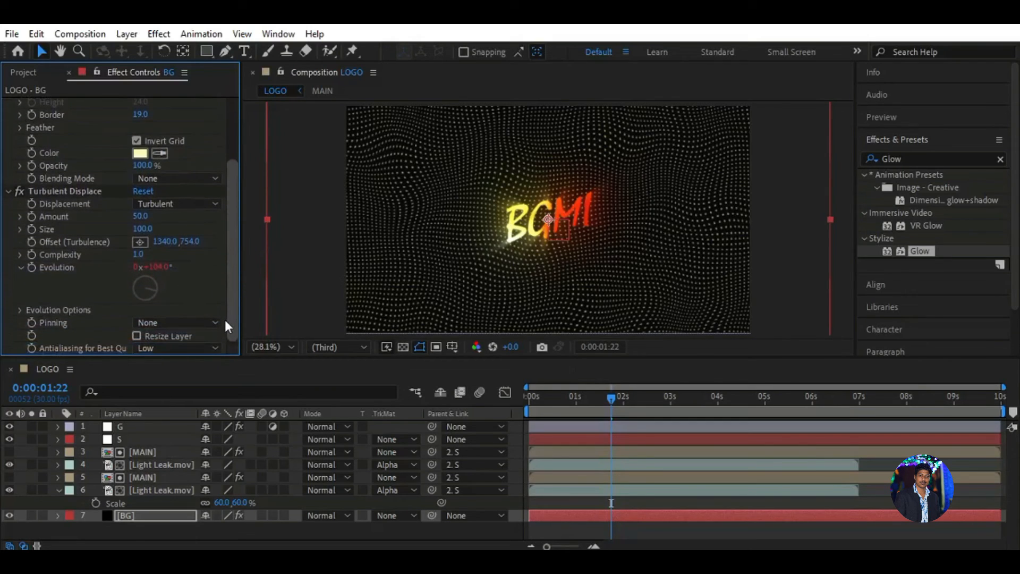
click(303, 528)
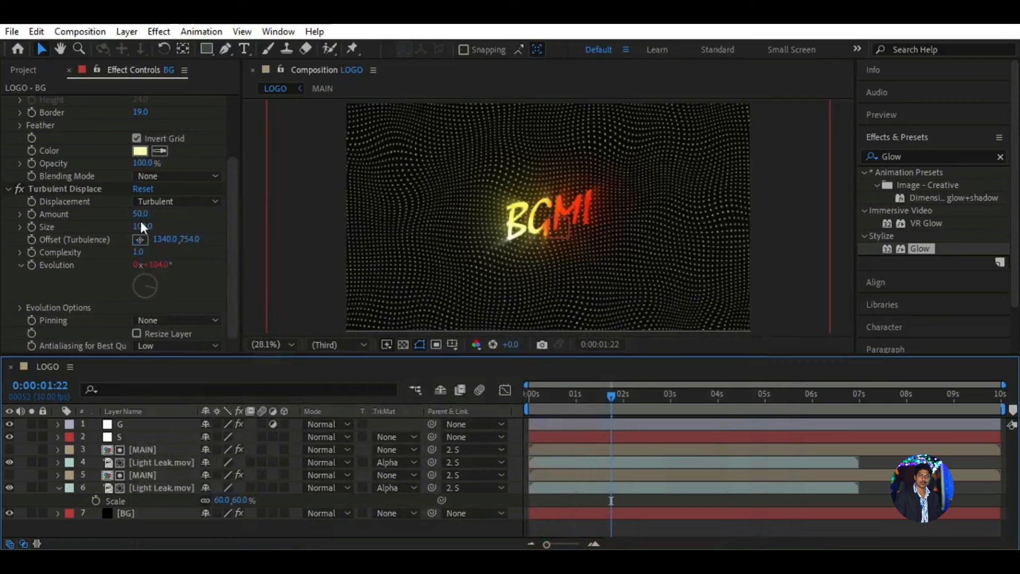
click(141, 163)
text(10)
key(Return)
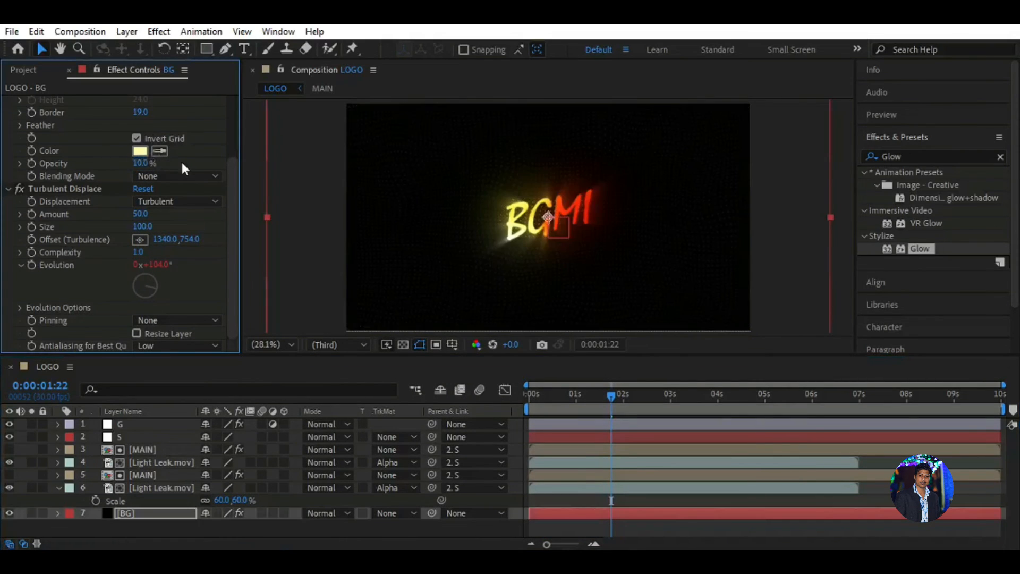
- Set the lower MAIN layer's opacity to 10%, then enlarge the composition view and preview the animation from the start
click(162, 475)
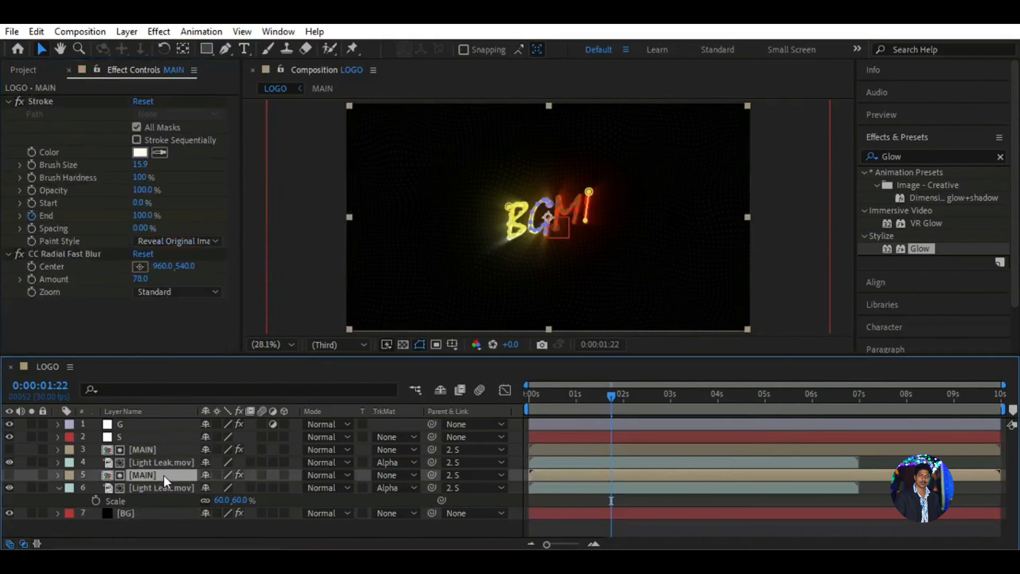
key(t)
click(209, 487)
key(Return)
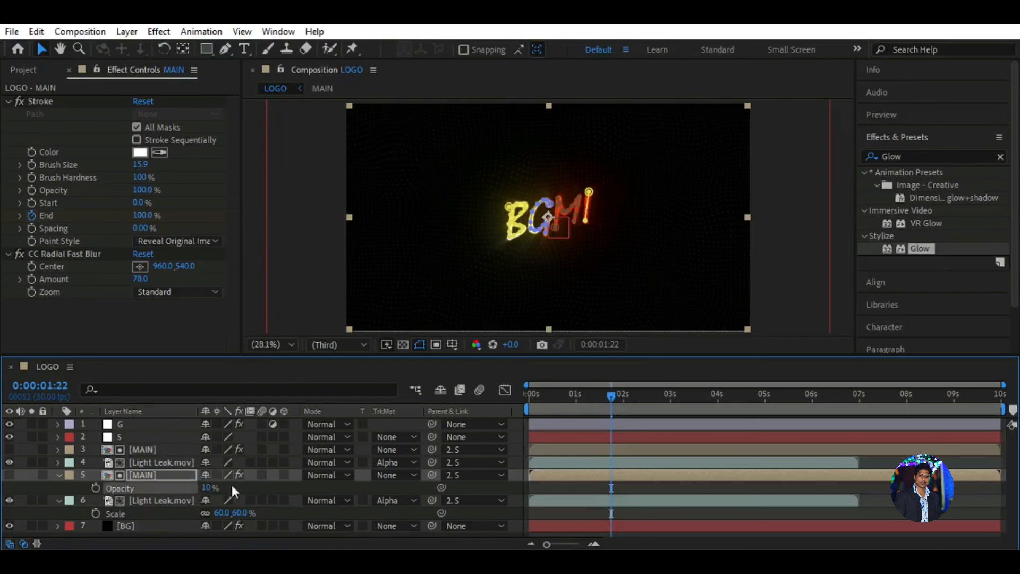
drag(416, 357, 372, 425)
key(space)
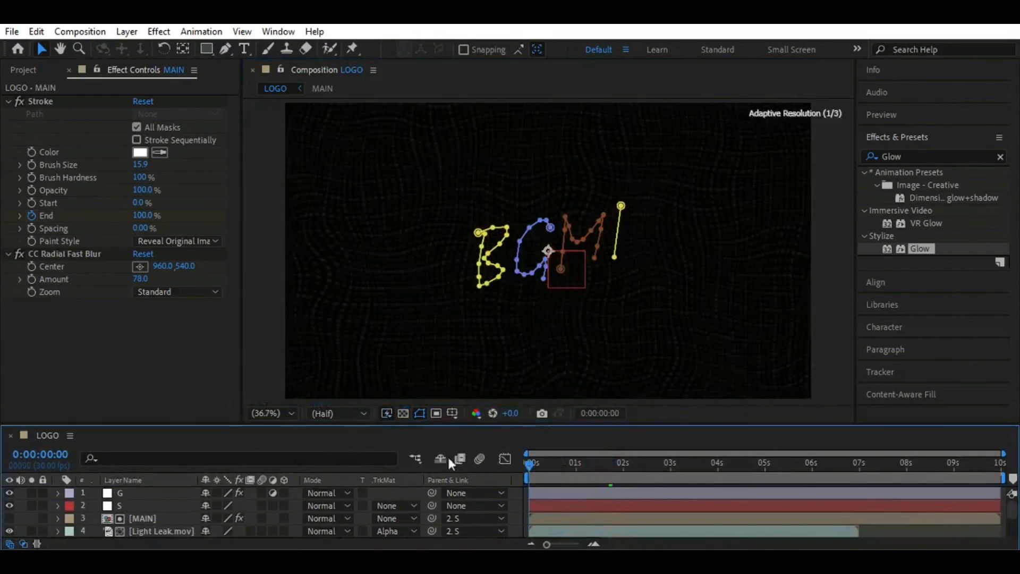